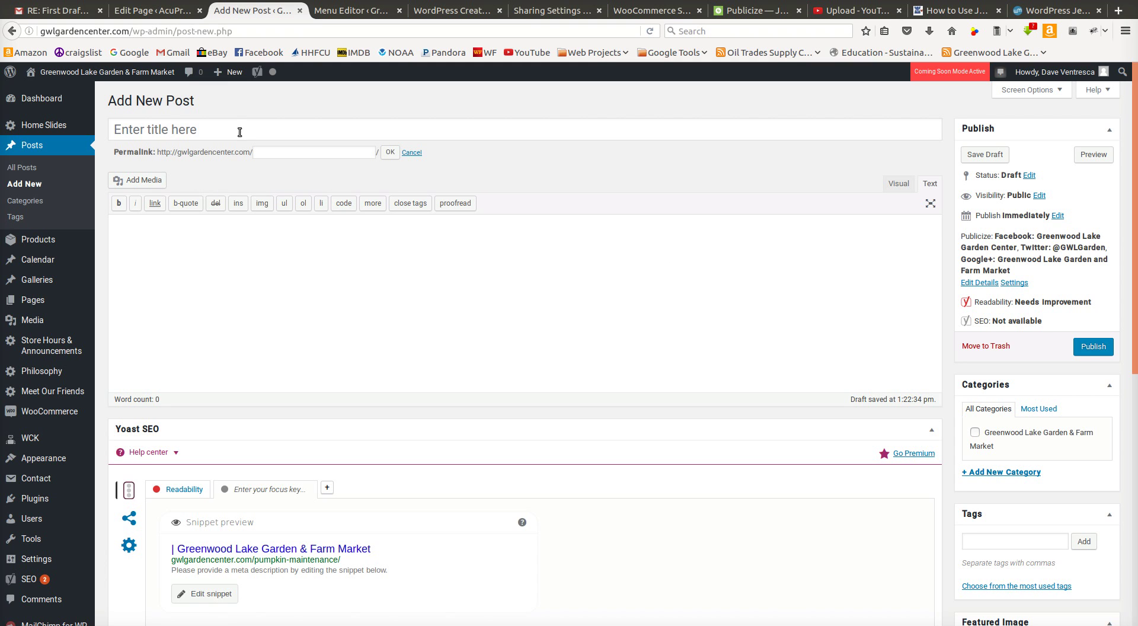
Title the new post "Jack-O-Lantern Maintenance & Upkeep for Long-Lasting Pumpkin Art!".
scroll(773, 255, "down", 6)
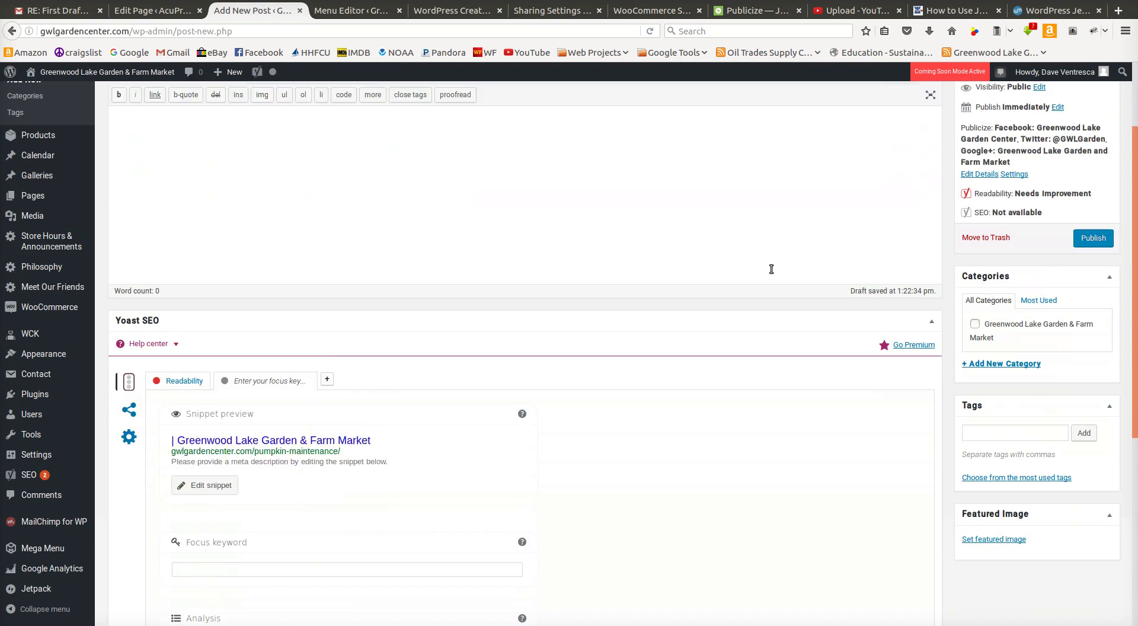
scroll(567, 396, "down", 1)
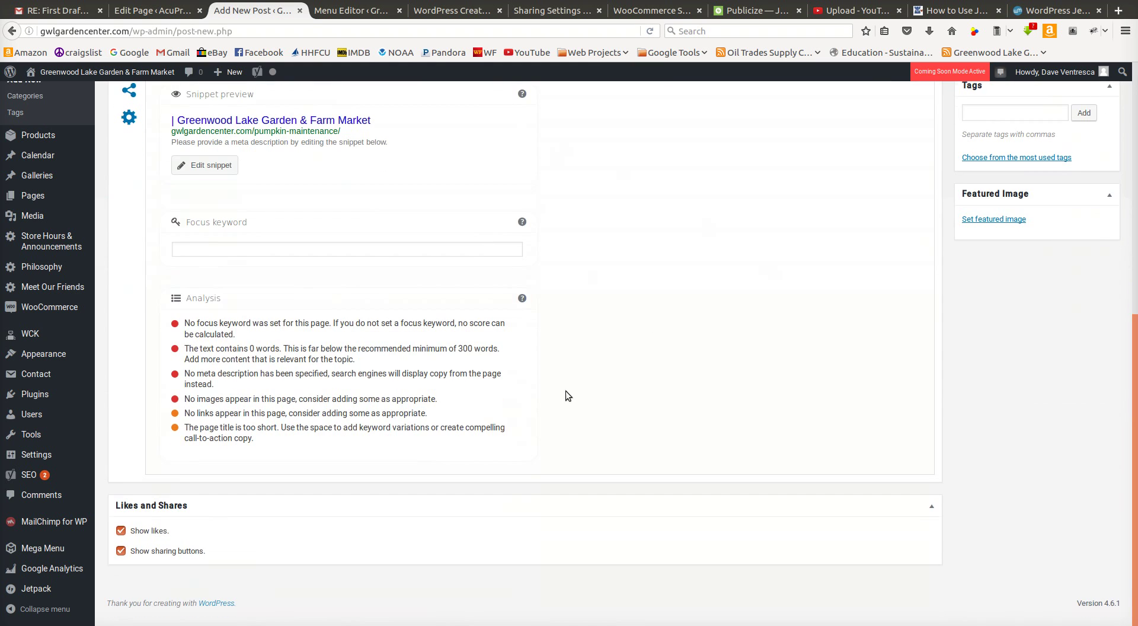
scroll(836, 391, "up", 5)
scroll(693, 254, "up", 3)
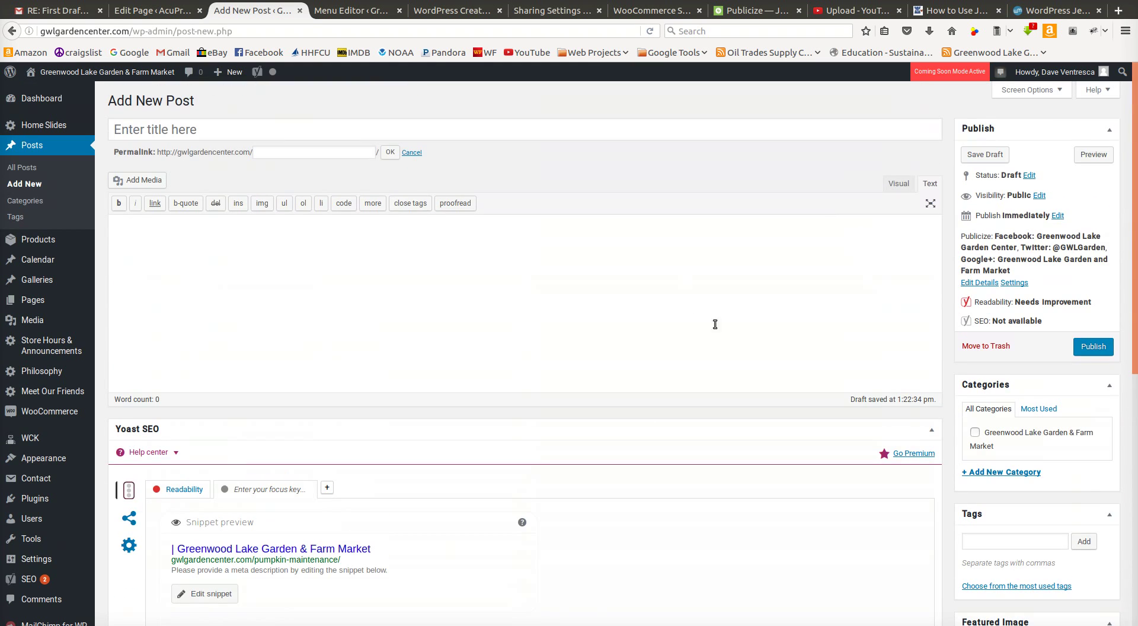
left_click(197, 132)
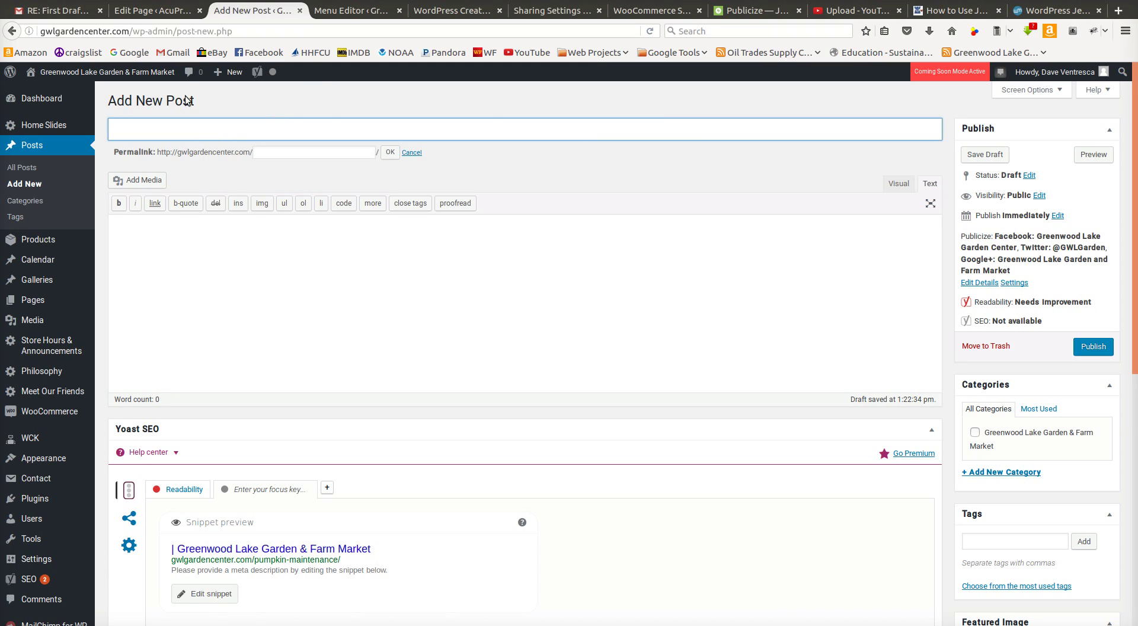
type("Jack")
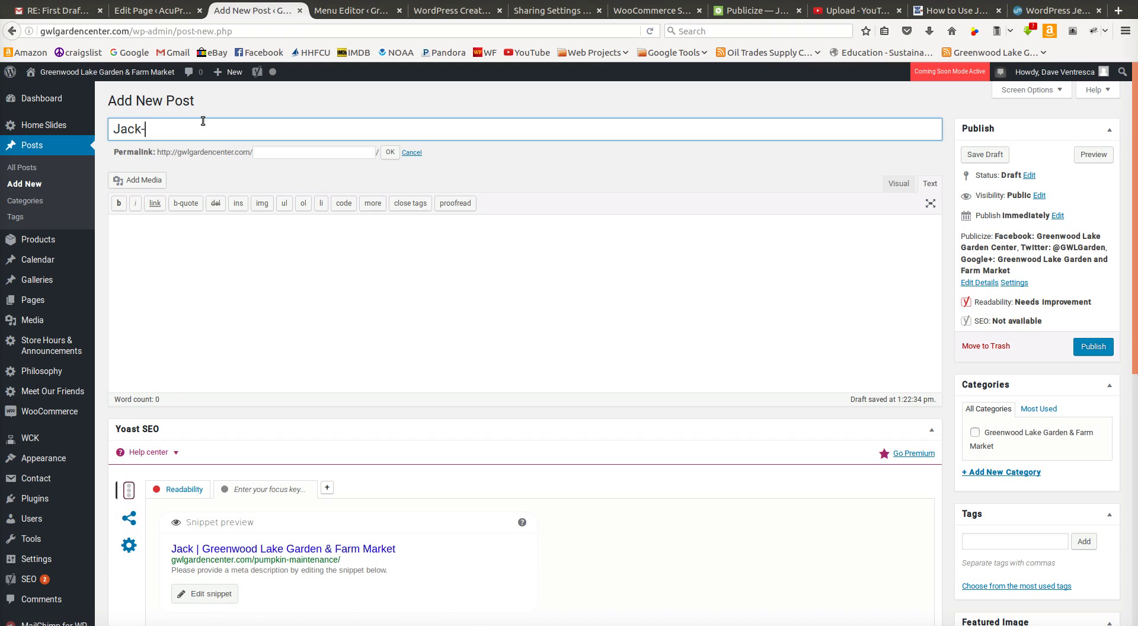
type("-O-Lantern Main")
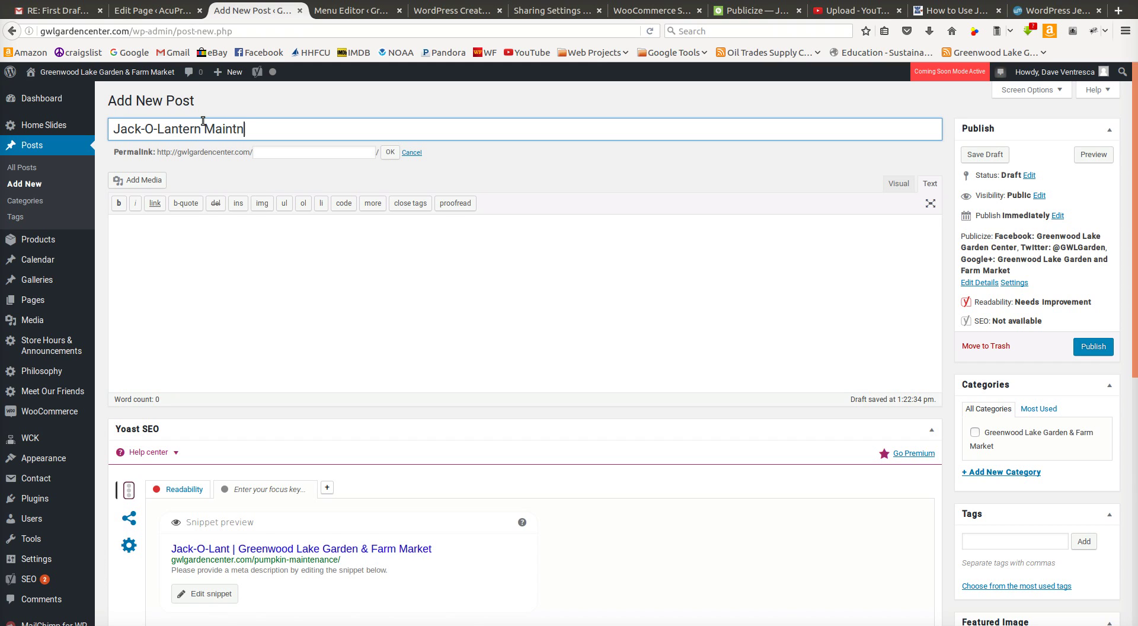
type("tenance & ")
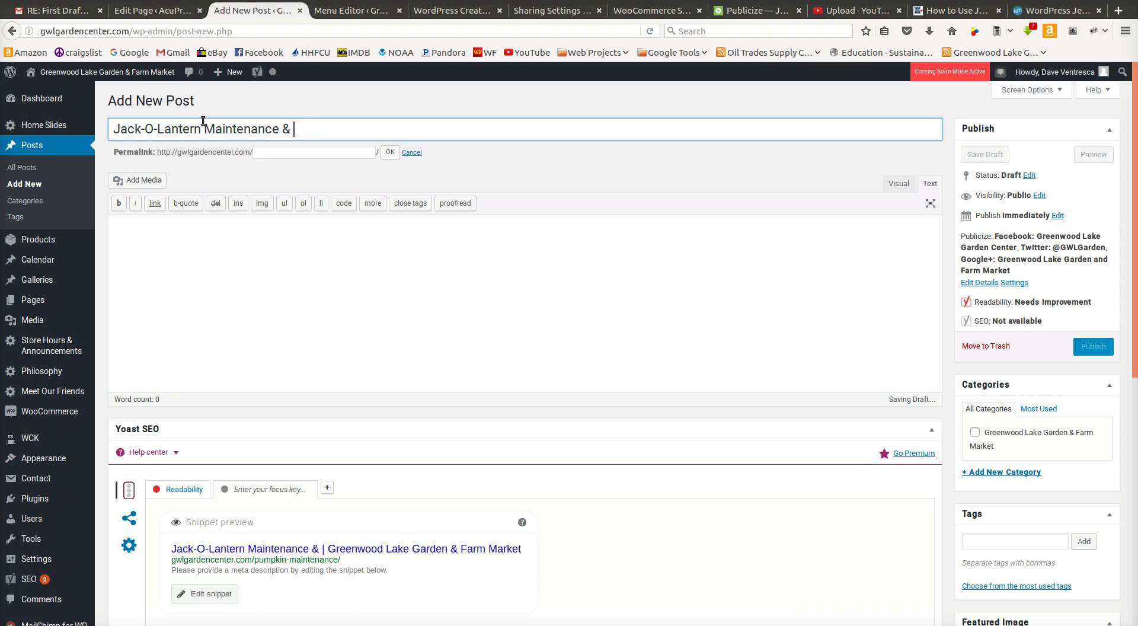
type("Upkeep for")
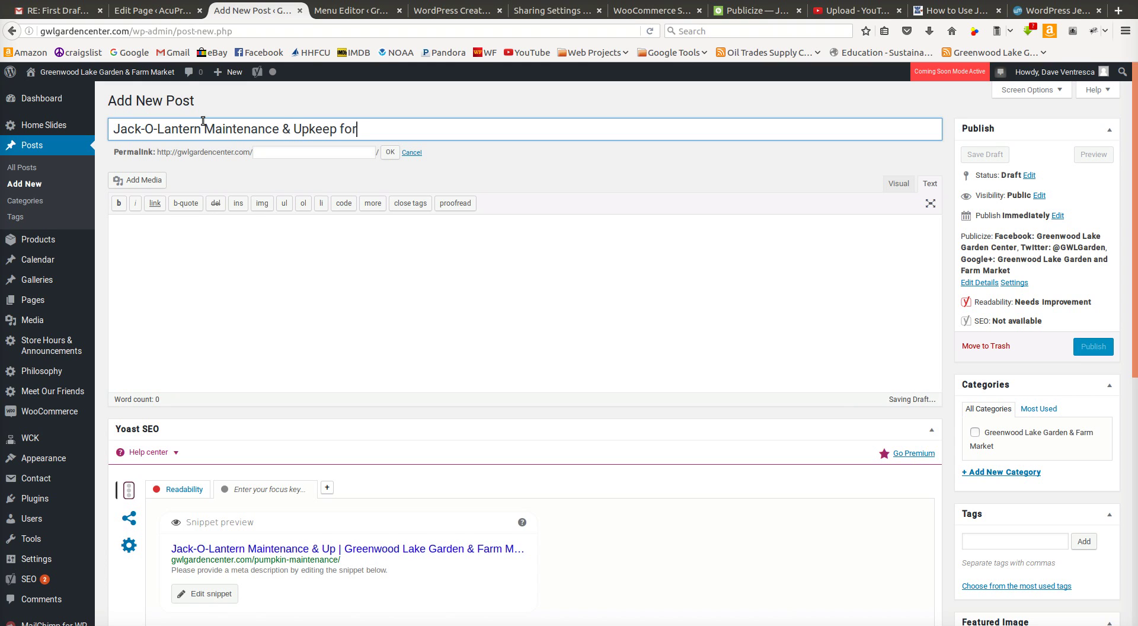
type(" Long-Lasting Pum")
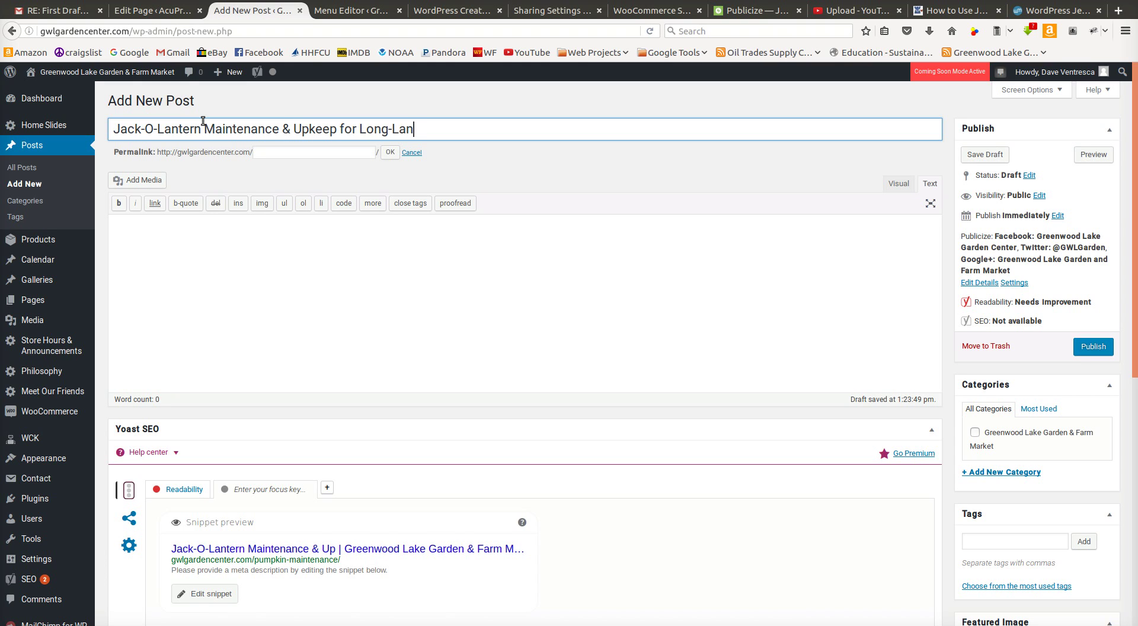
type("pkin Art")
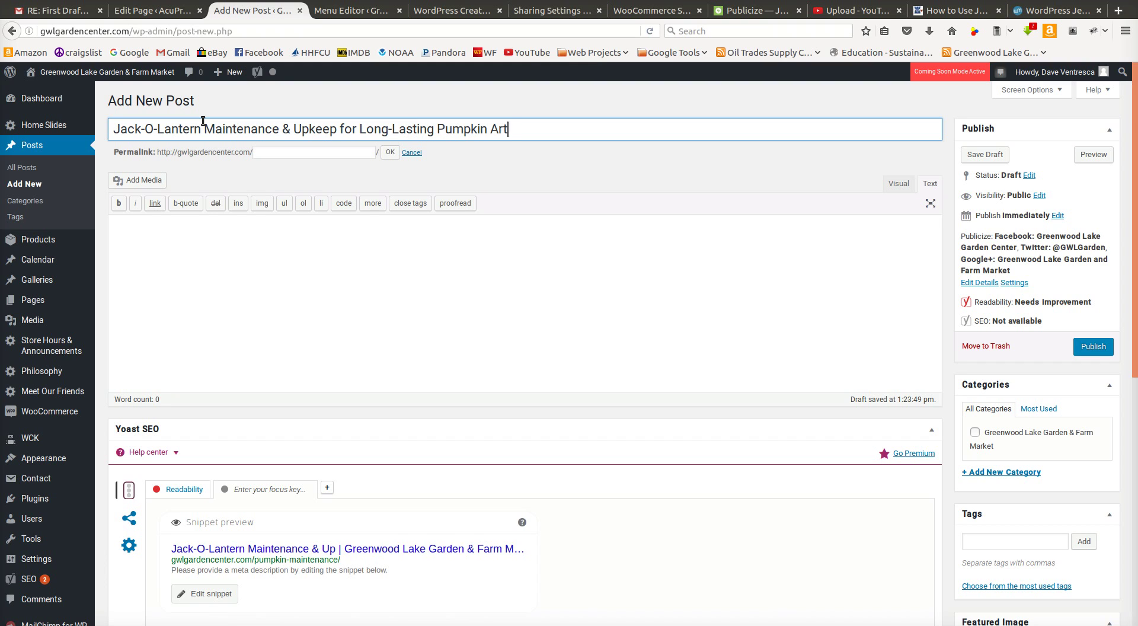
type("!")
Finish editing the permalink, keeping pumpkin-maintenance as the post's slug.
key("Tab")
key("Return")
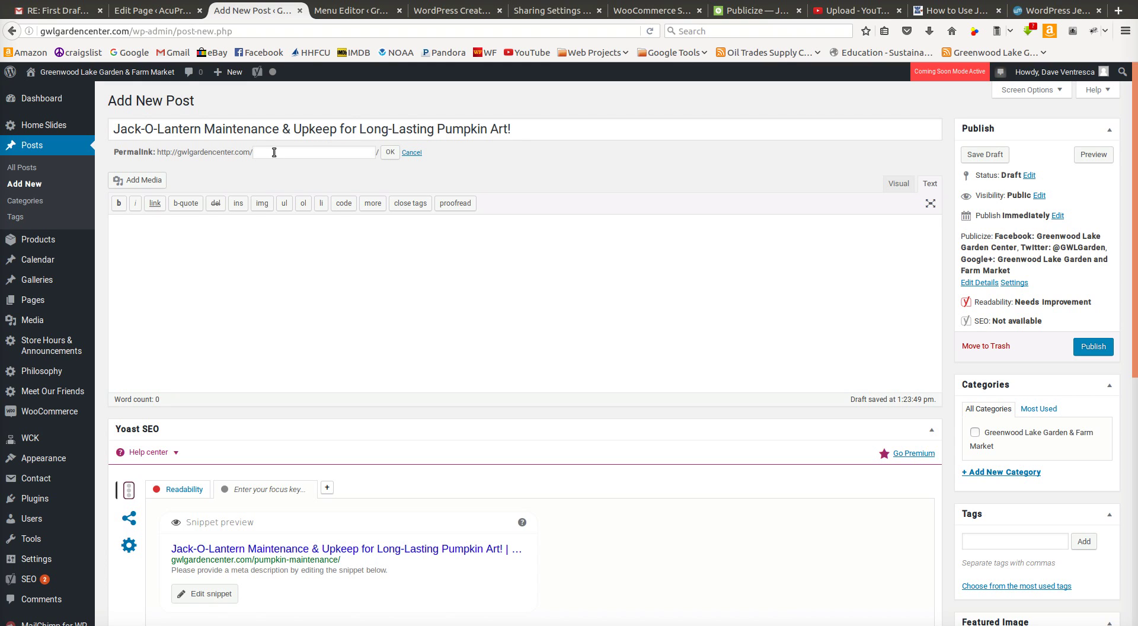
left_click(391, 152)
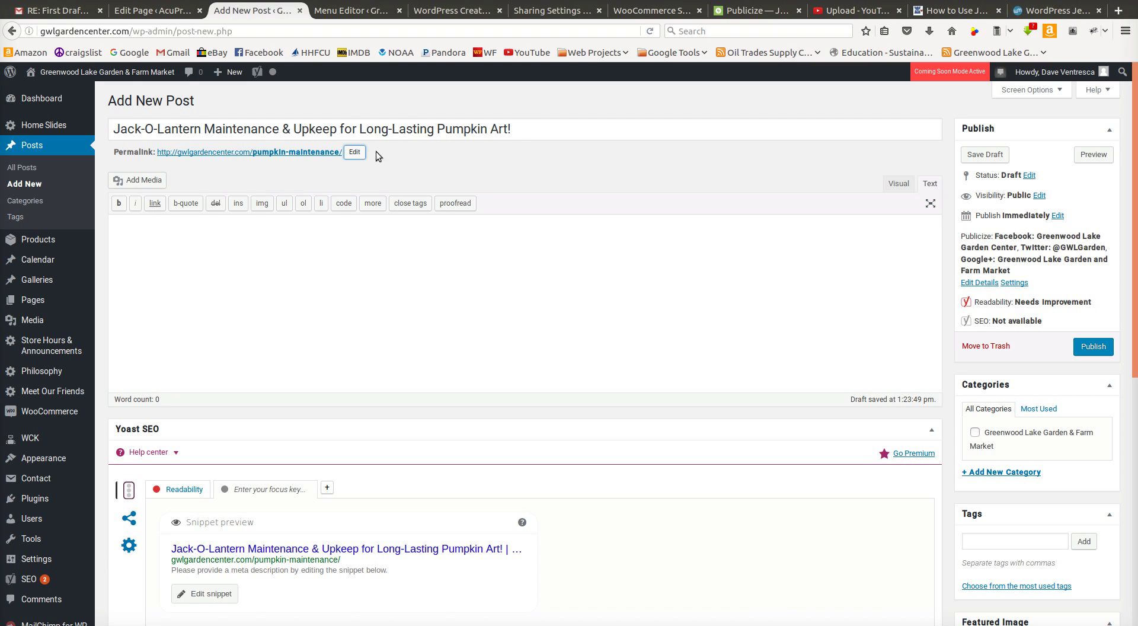
Paste the prepared Jack-O-Lantern article with its HTML markup into the post body and look it over.
left_click(323, 286)
scroll(838, 437, "down", 3)
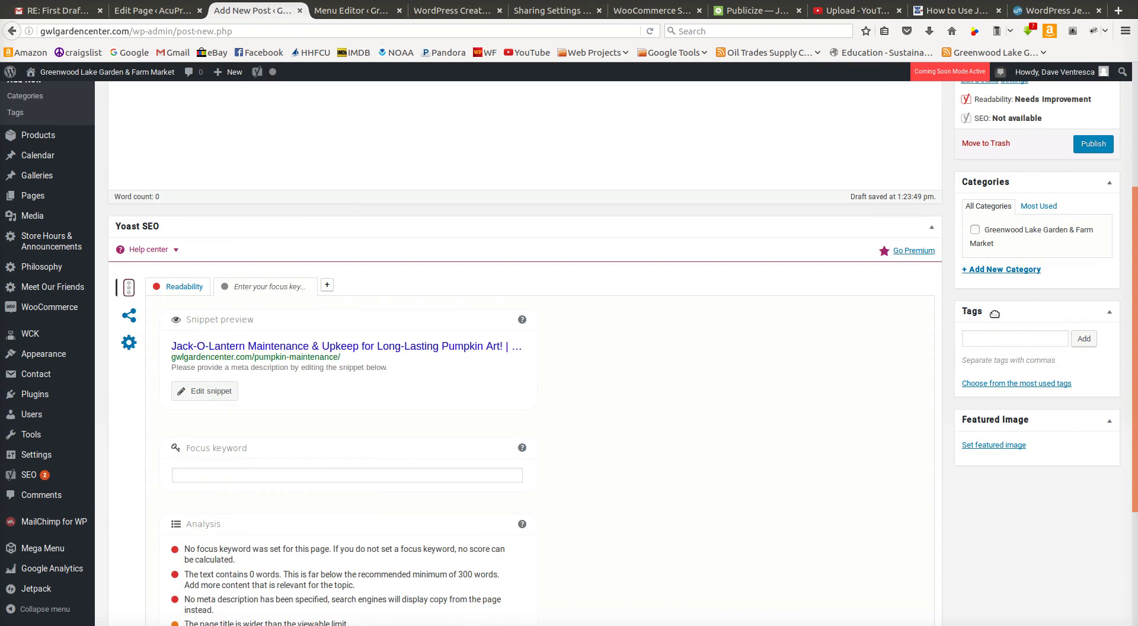
scroll(994, 314, "up", 3)
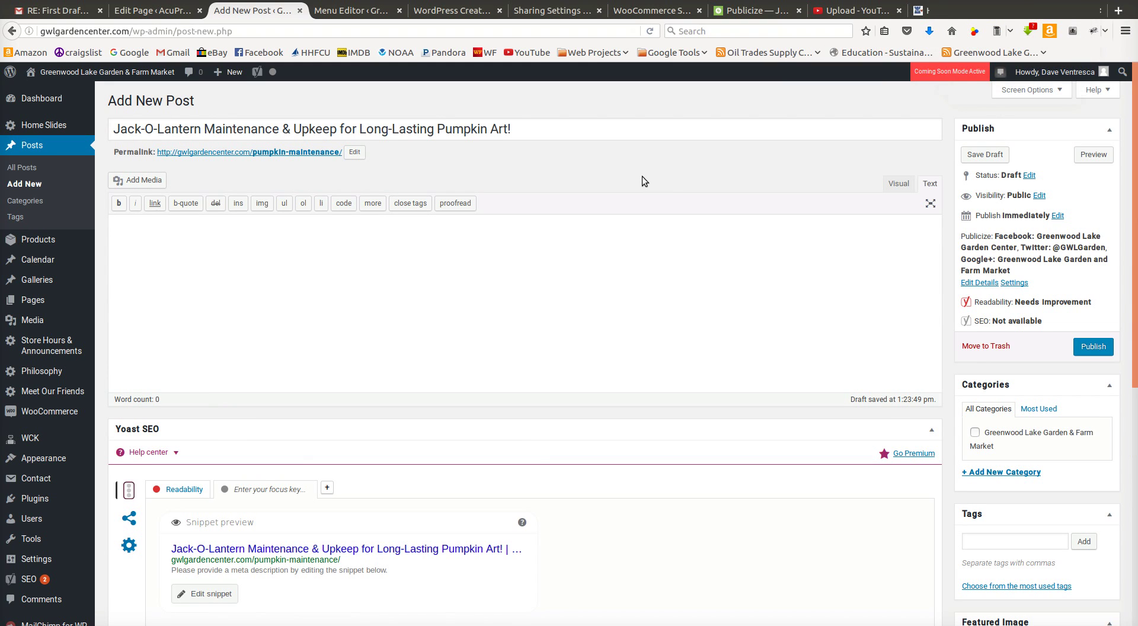
key("ctrl+v")
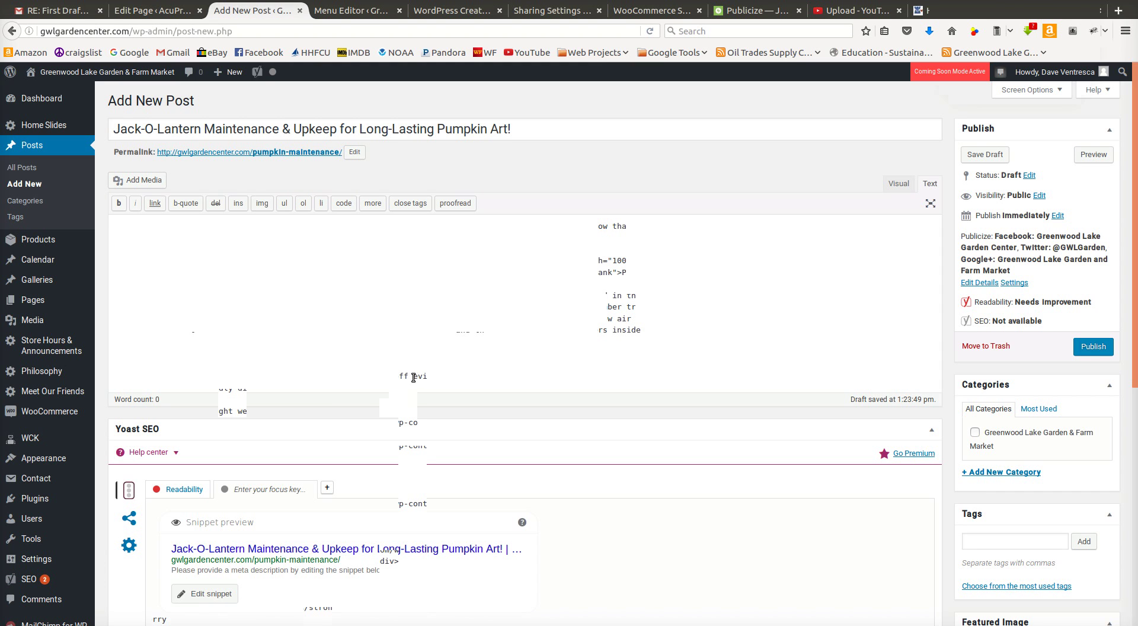
scroll(258, 314, "down", 5)
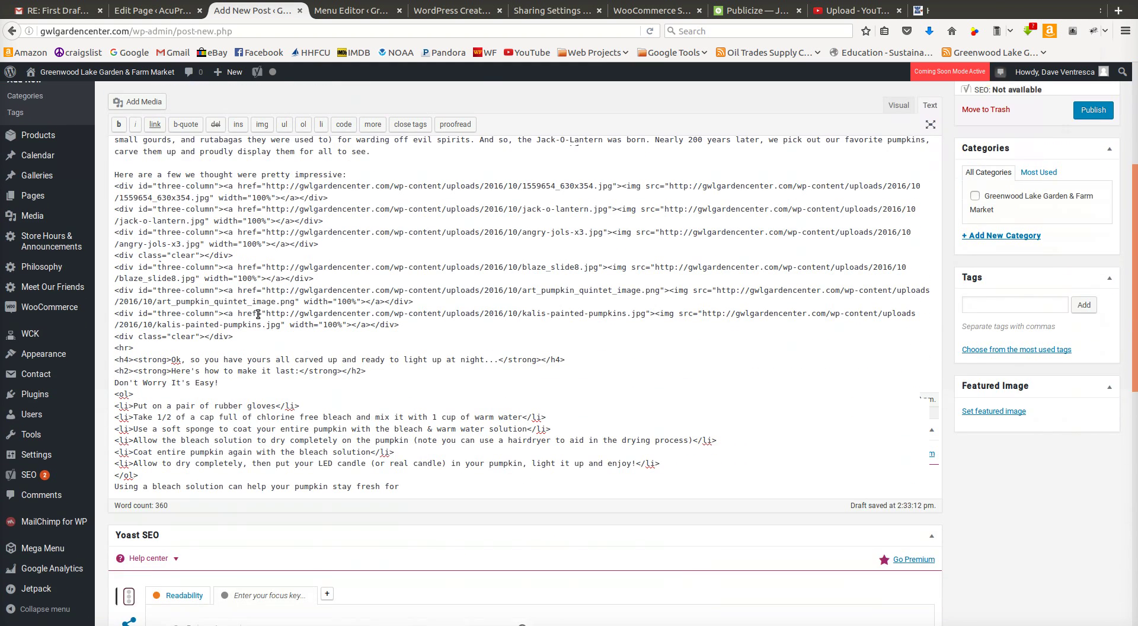
scroll(311, 320, "up", 5)
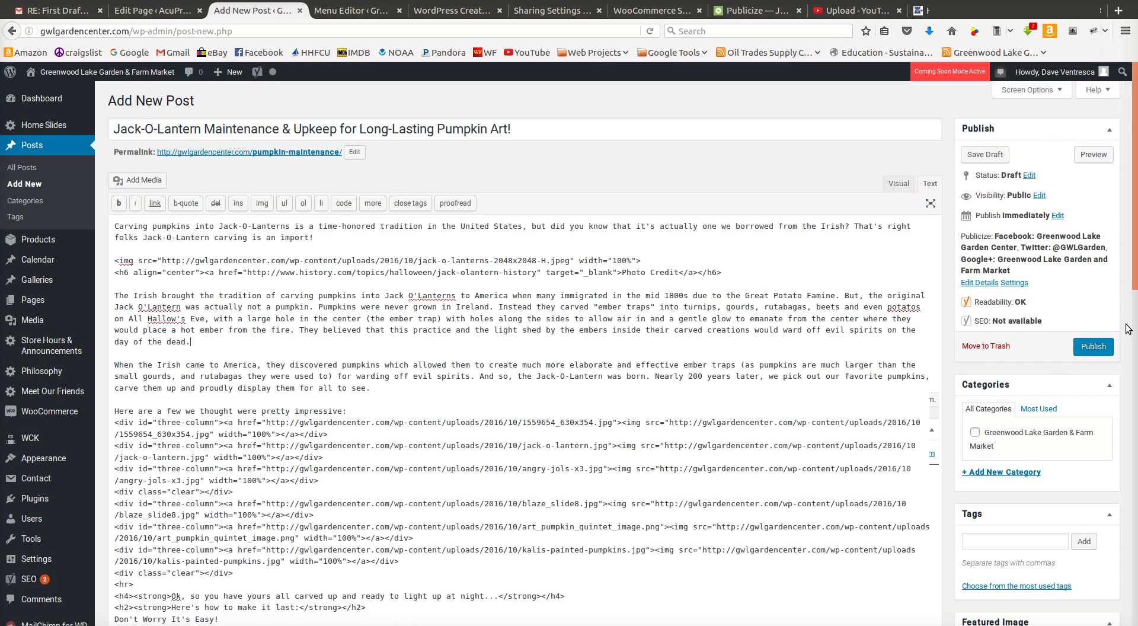
Preview the draft post and review its introduction, photo credit, history text and pumpkin gallery.
left_click(1094, 155)
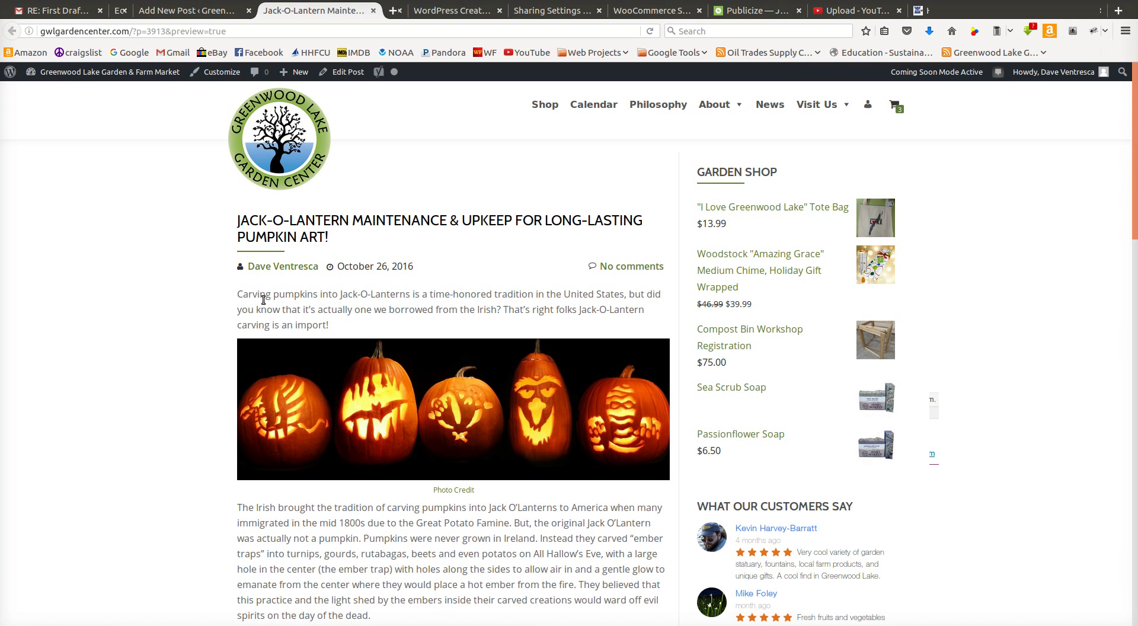
scroll(342, 314, "down", 4)
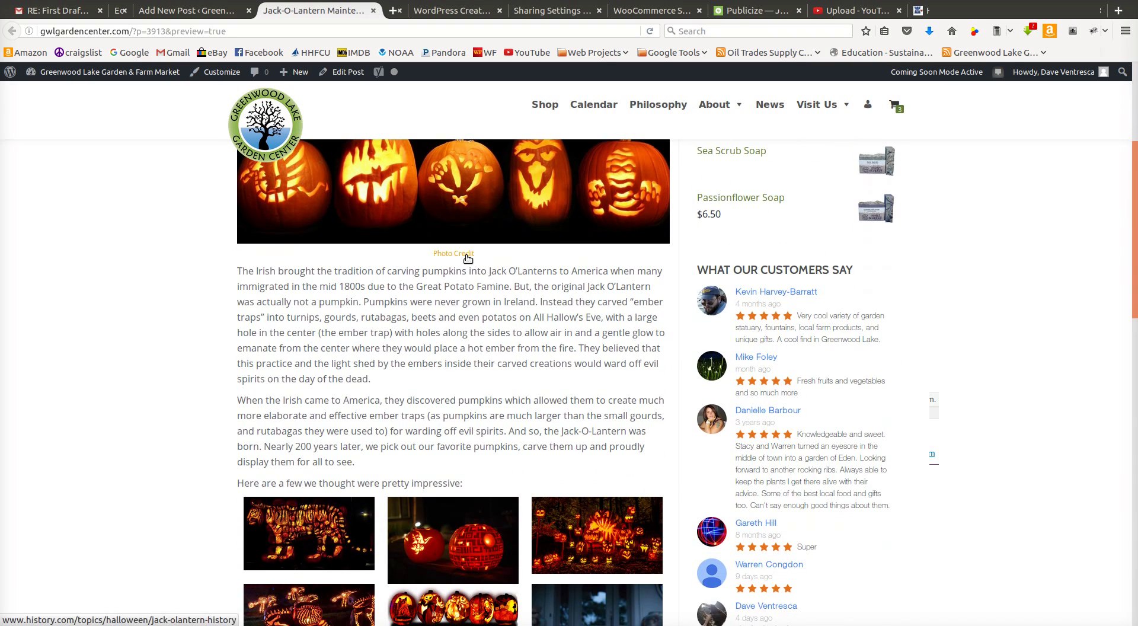
scroll(360, 347, "down", 2)
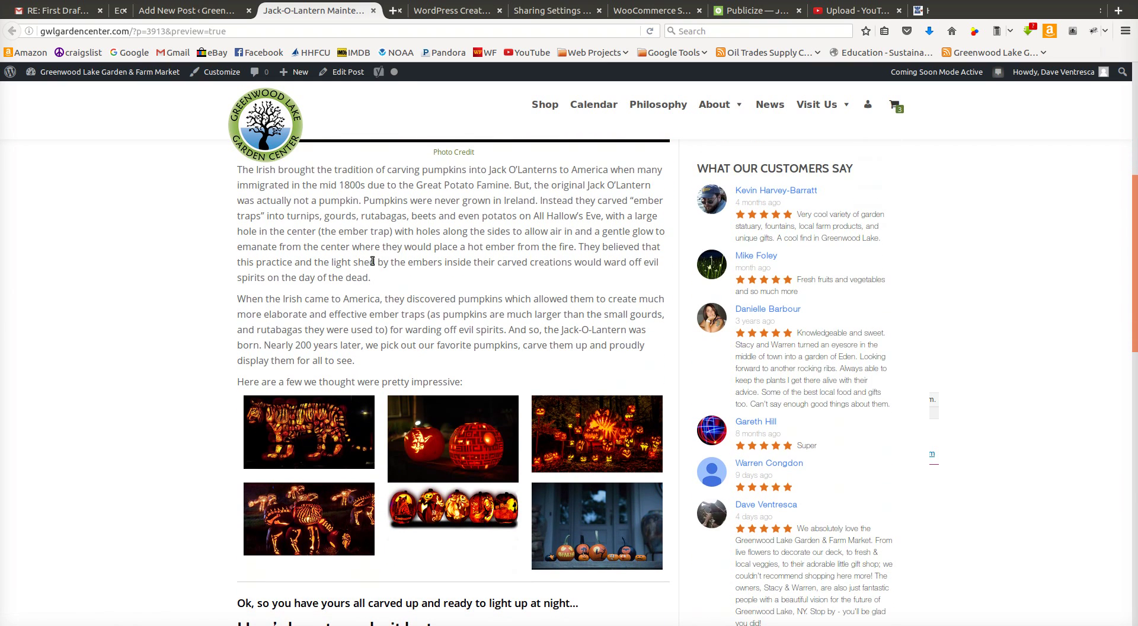
scroll(379, 304, "down", 1)
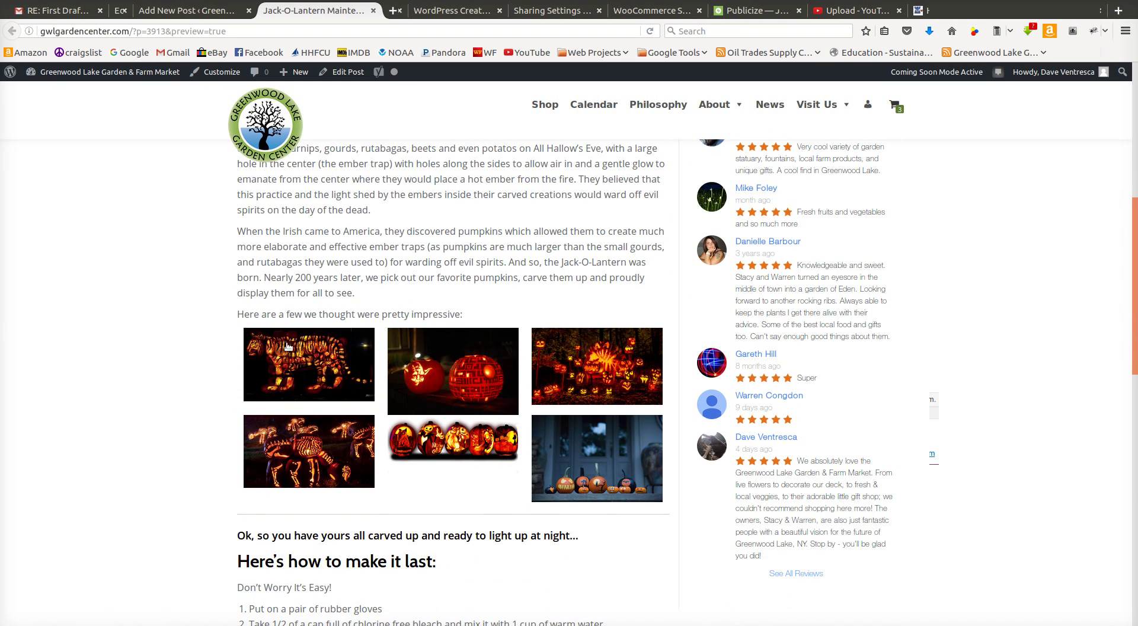
scroll(288, 347, "down", 2)
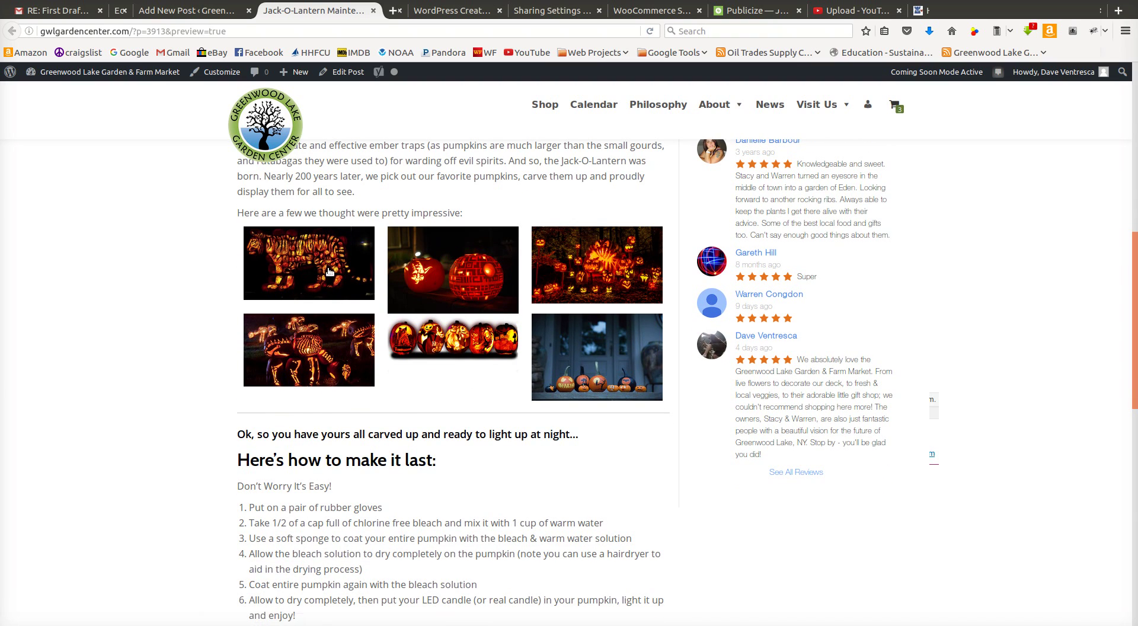
scroll(517, 372, "down", 3)
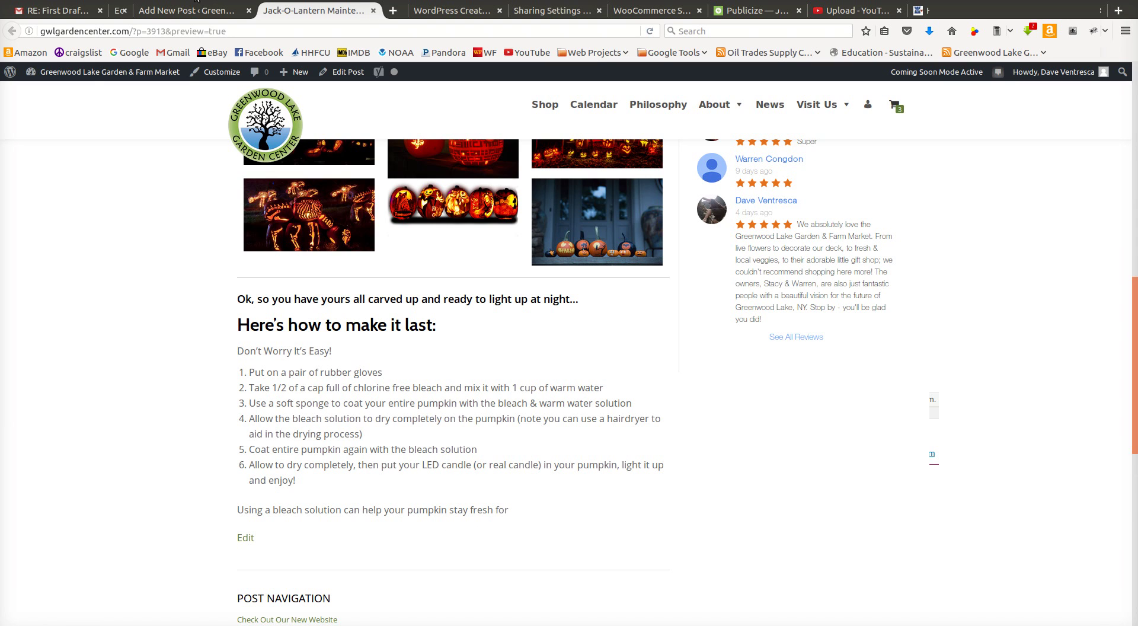
Enlarge the five-pumpkin row, painted porch pumpkins and Yoda pumpkin photos in the previewed gallery, closing each one.
left_click(187, 13)
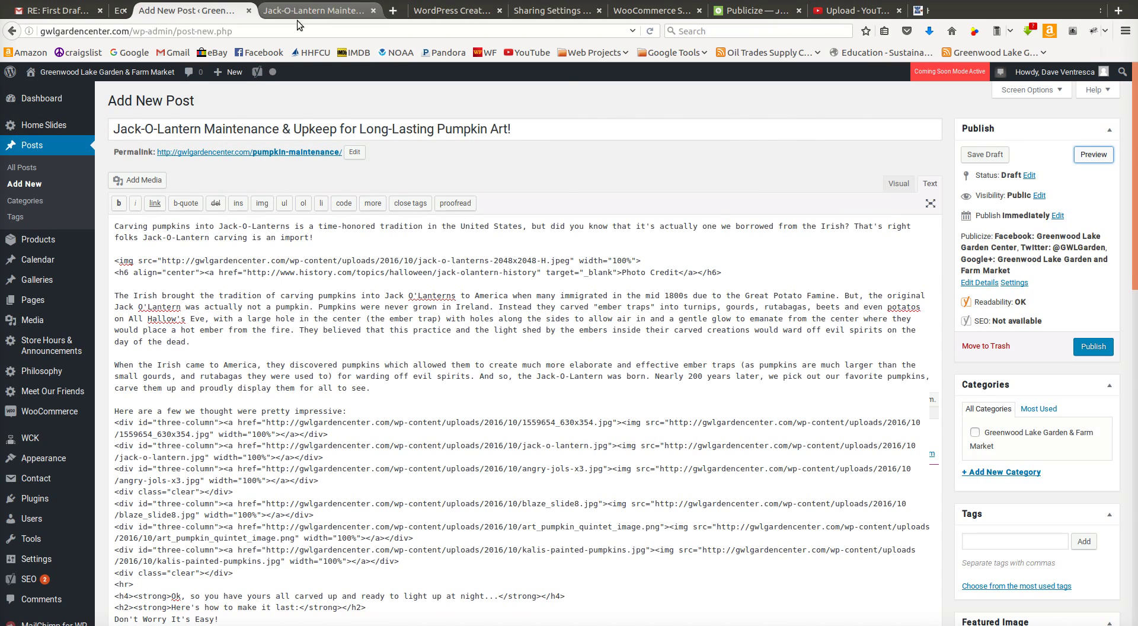
left_click(315, 11)
scroll(583, 415, "up", 4)
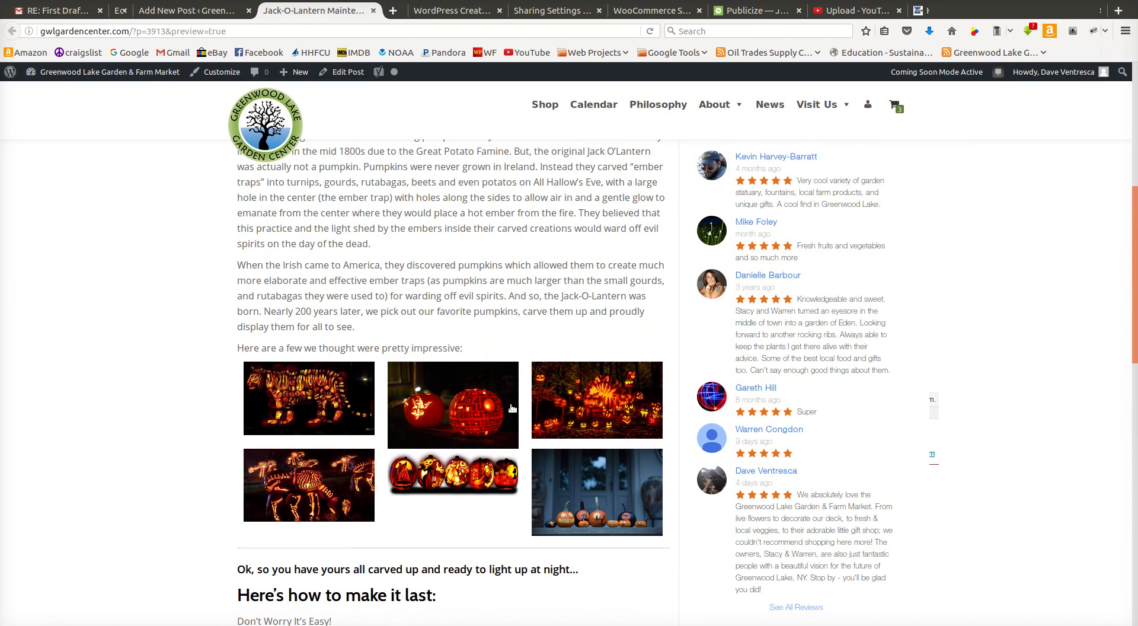
scroll(534, 386, "down", 4)
left_click(429, 339)
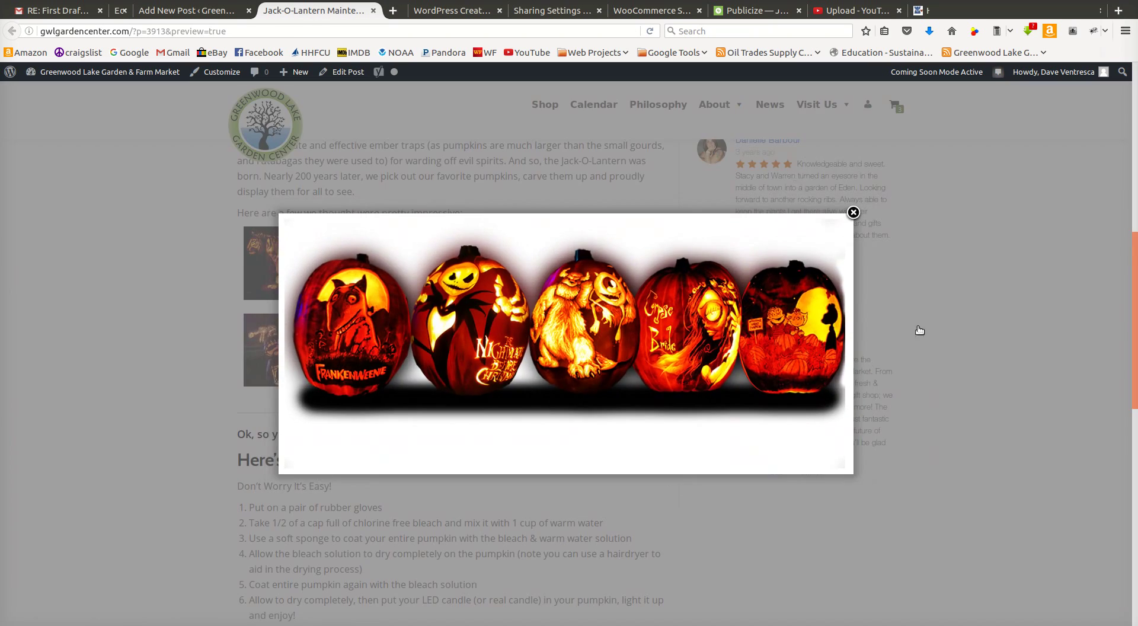
left_click(986, 320)
left_click(603, 343)
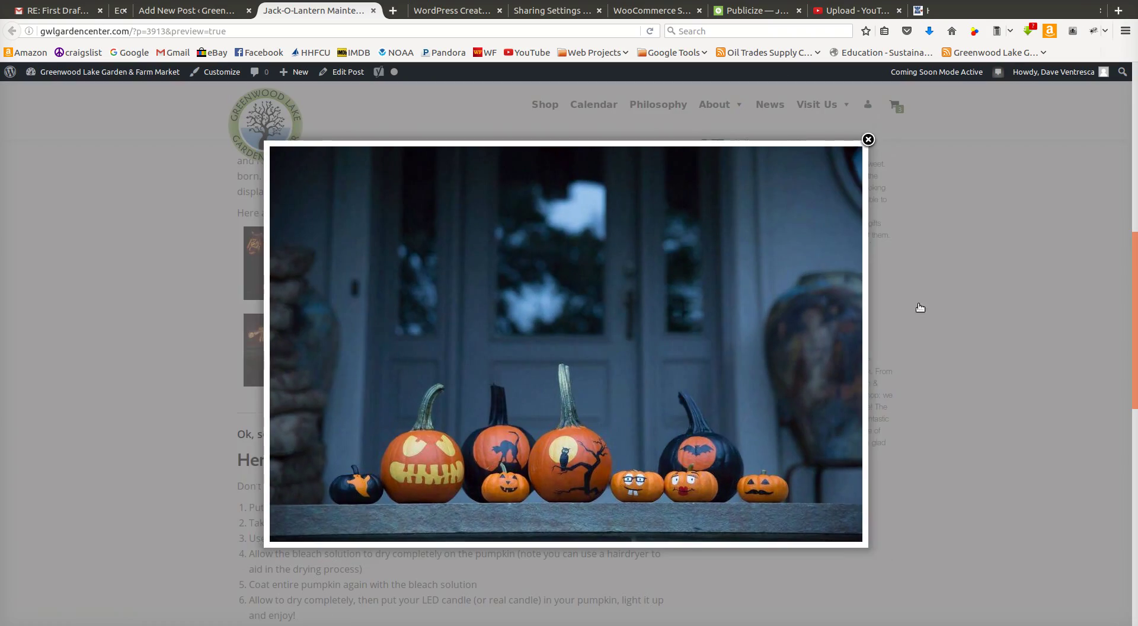
left_click(973, 330)
left_click(432, 268)
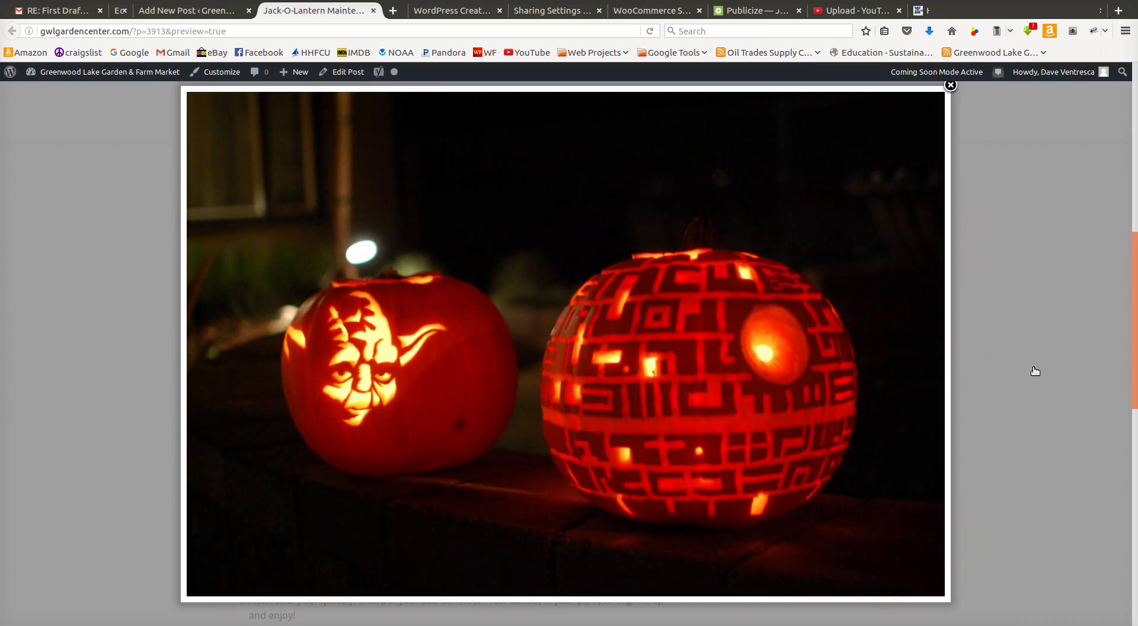
left_click(1037, 328)
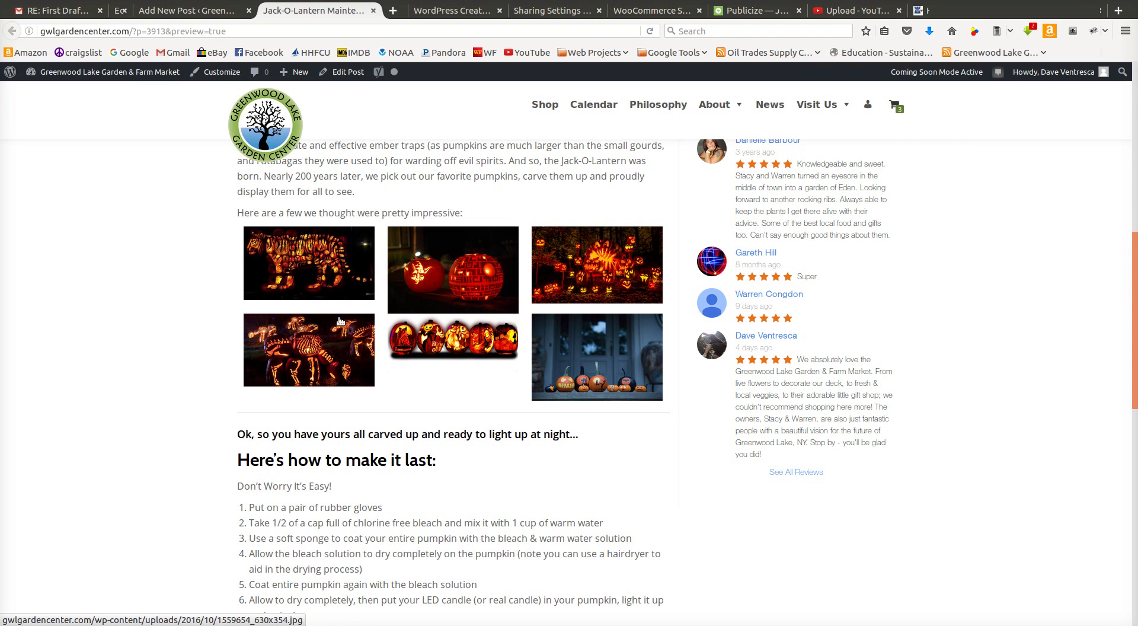
Check the end of the previewed post, including the care instructions, closing sentence, post navigation and comment form.
scroll(484, 403, "down", 5)
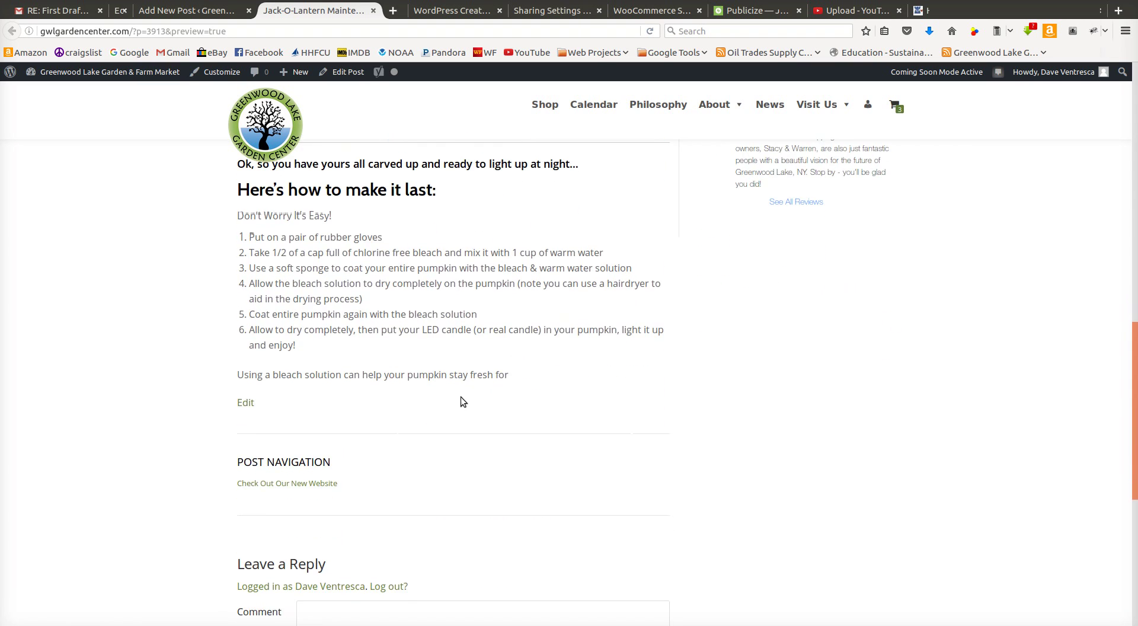
scroll(460, 396, "down", 5)
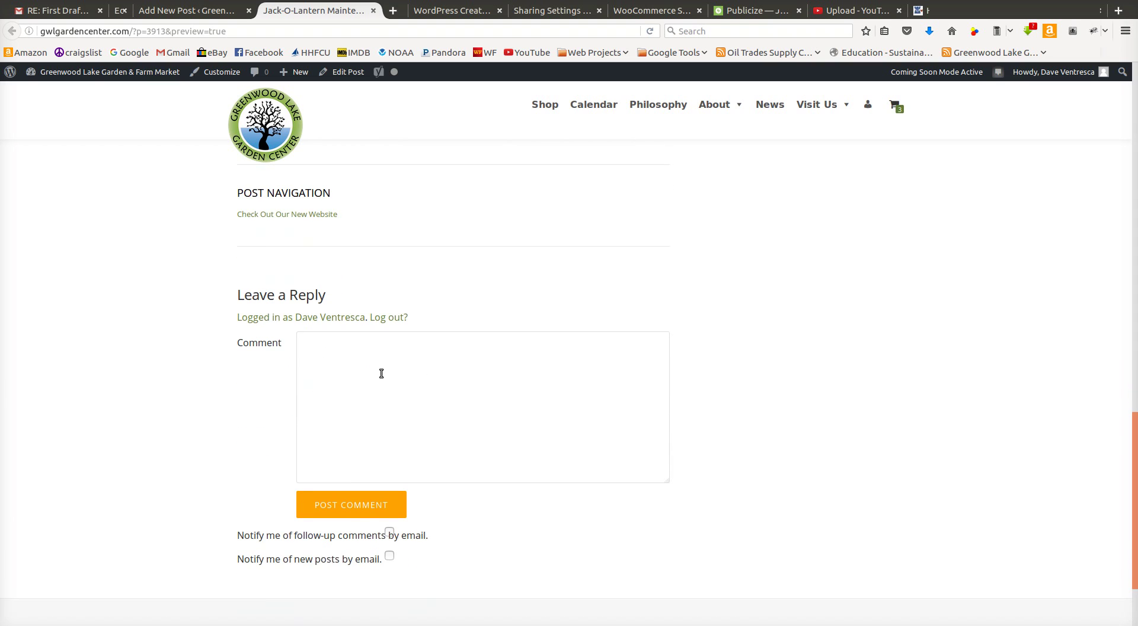
scroll(343, 393, "up", 3)
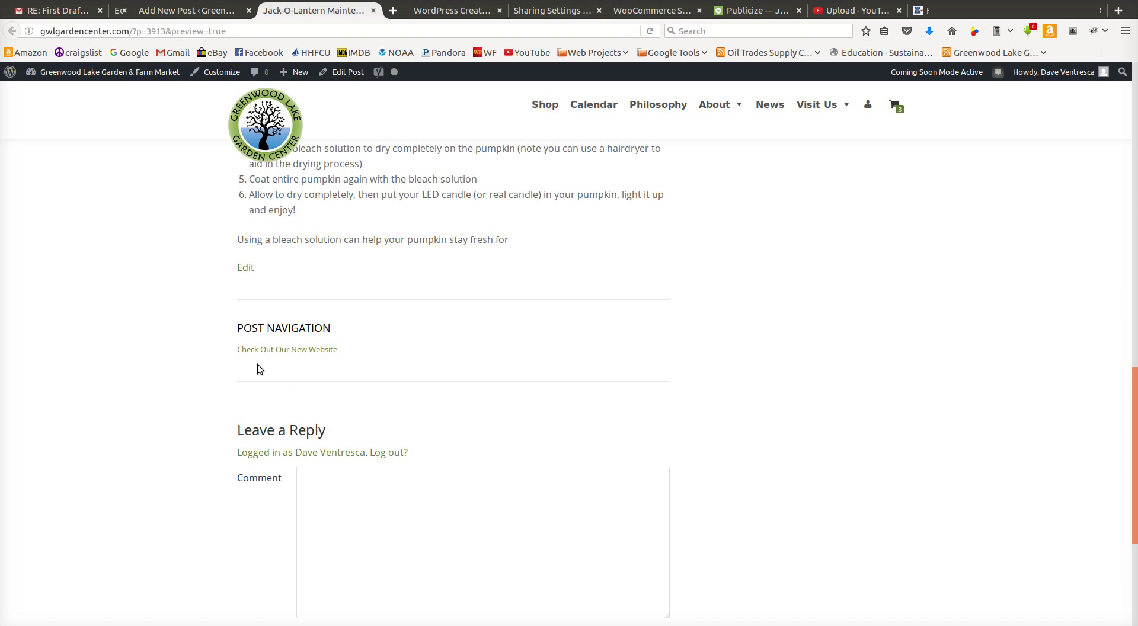
Return to the post editor and complete the closing bleach-solution sentence with "up 3X longer!".
left_click(189, 9)
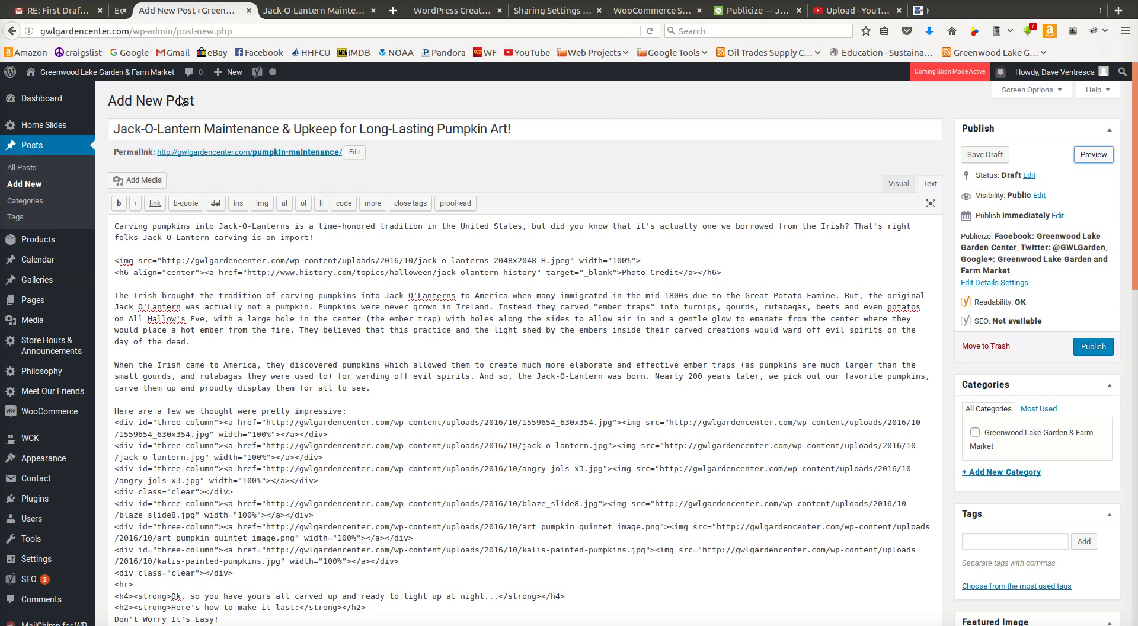
scroll(421, 415, "down", 5)
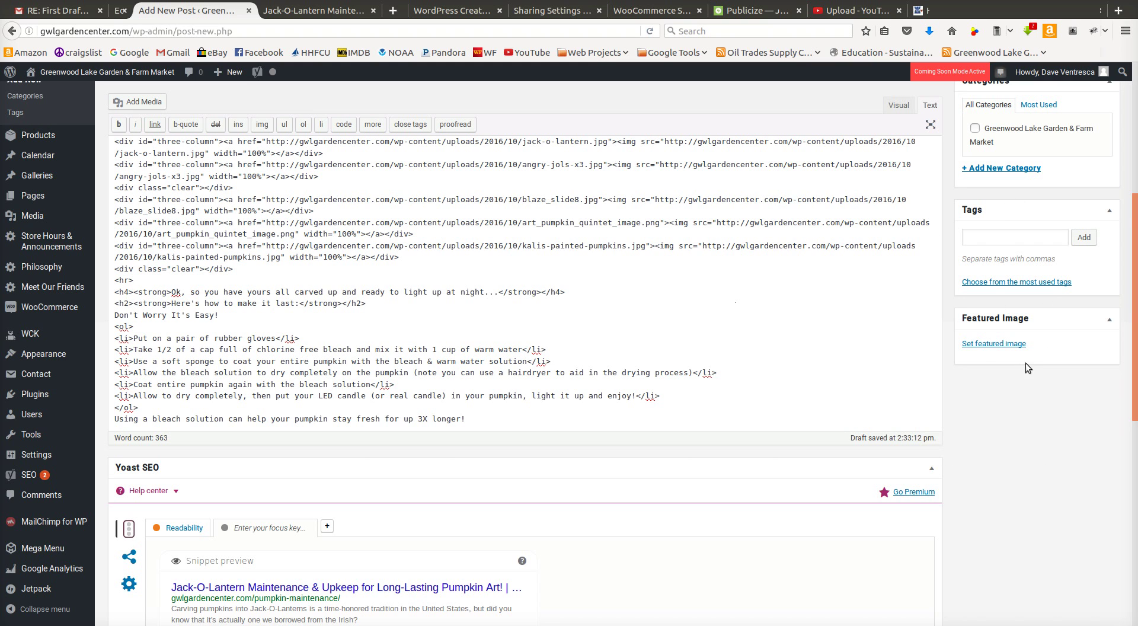
scroll(1013, 408, "down", 2)
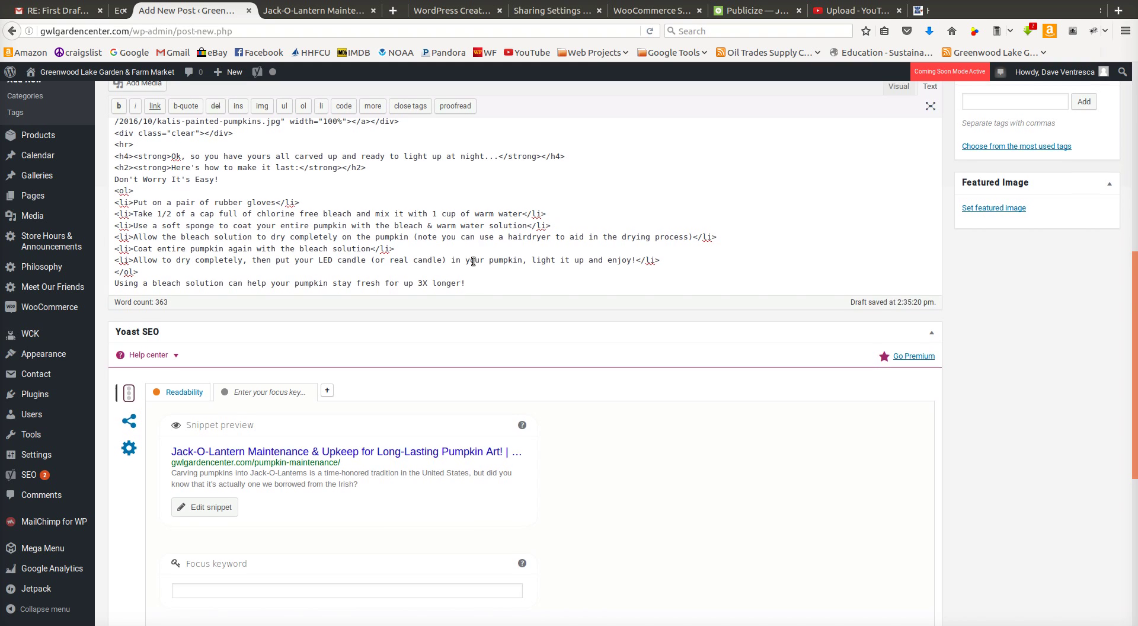
Set the post's Yoast SEO focus keyword to "Jack-O-Lantern" and review the snippet preview and keyword analysis.
scroll(79, 380, "down", 2)
scroll(223, 163, "down", 1)
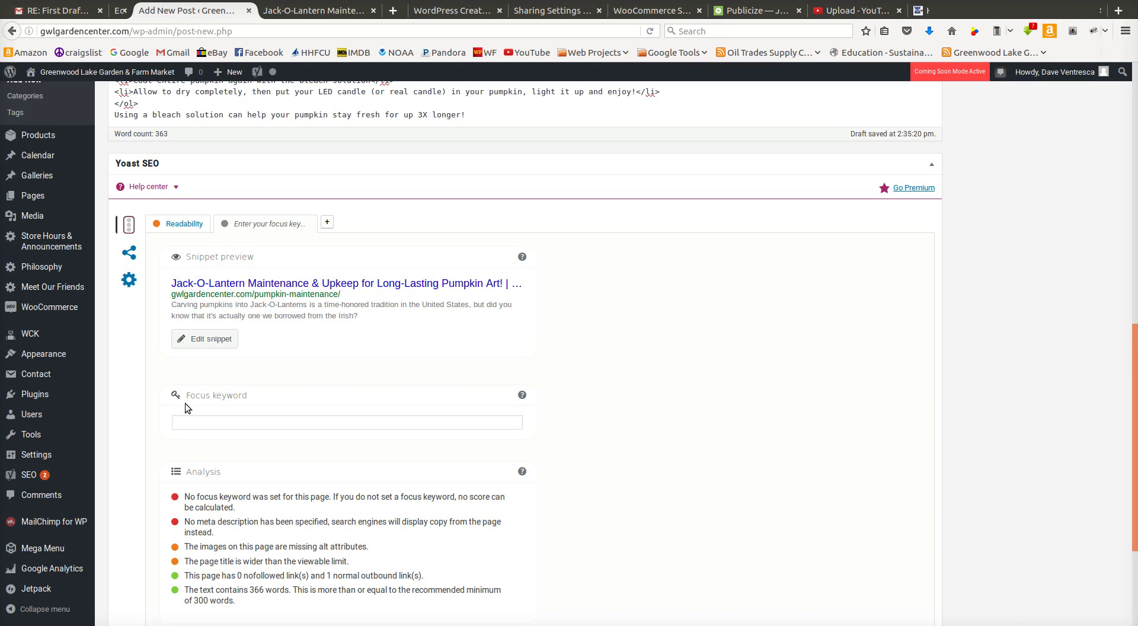
left_click(249, 420)
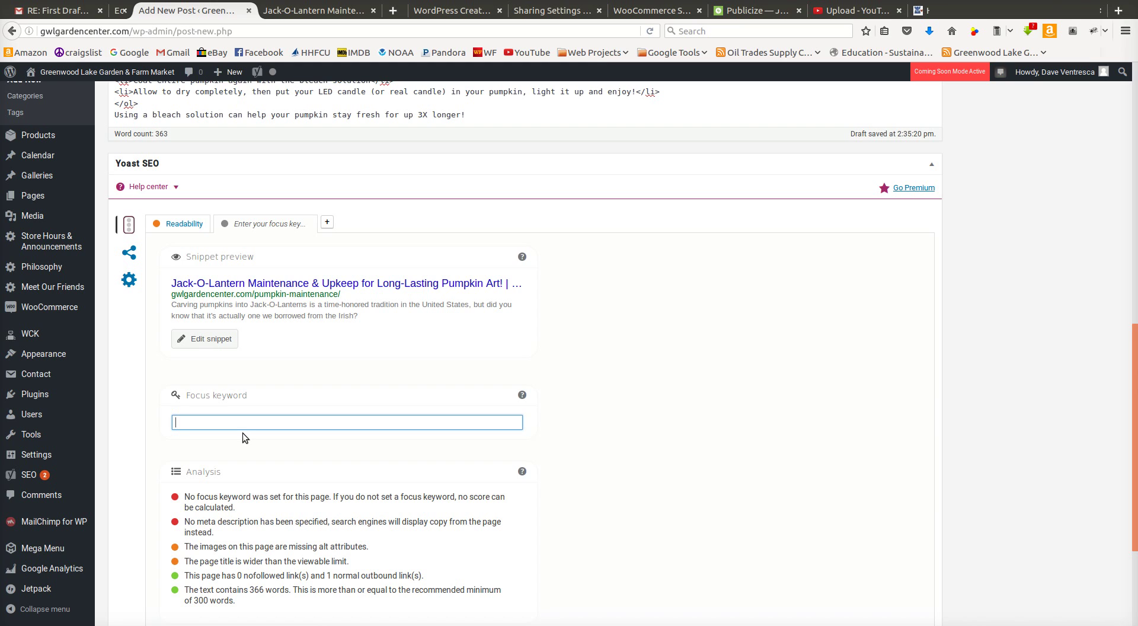
type("Jack-O-Lantern")
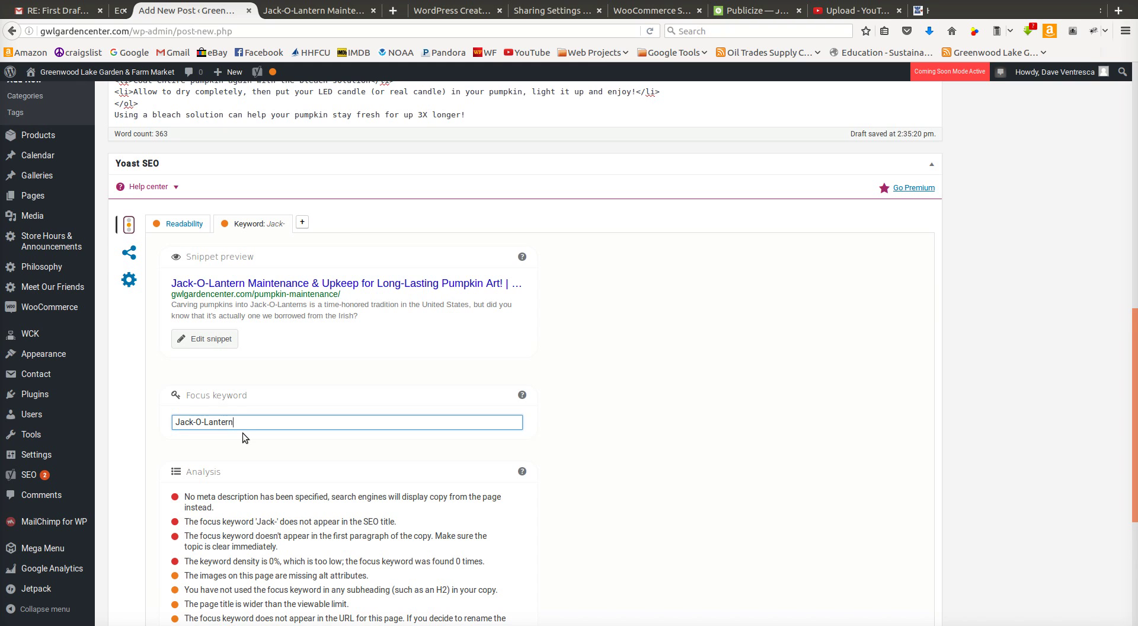
left_click_drag(790, 388, 596, 372)
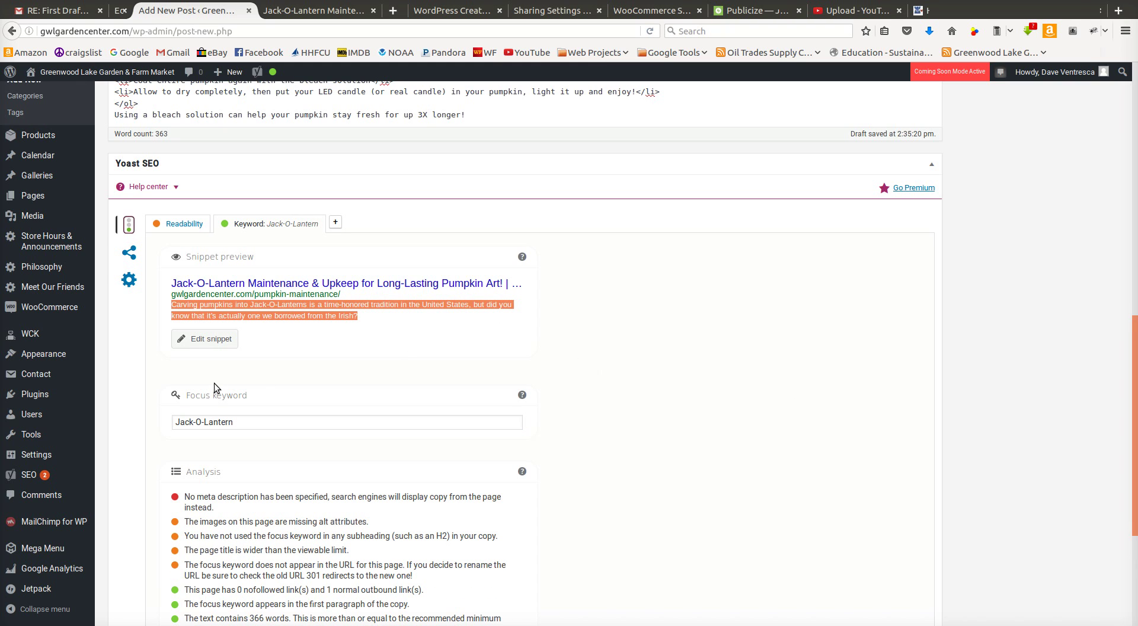
scroll(722, 452, "down", 3)
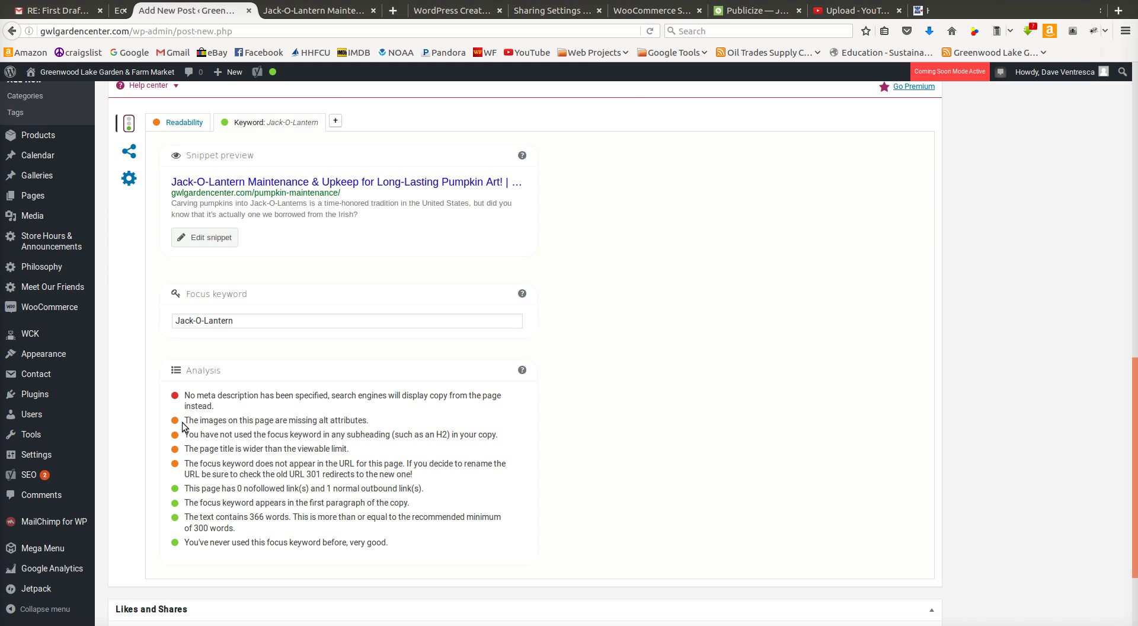
scroll(574, 374, "up", 4)
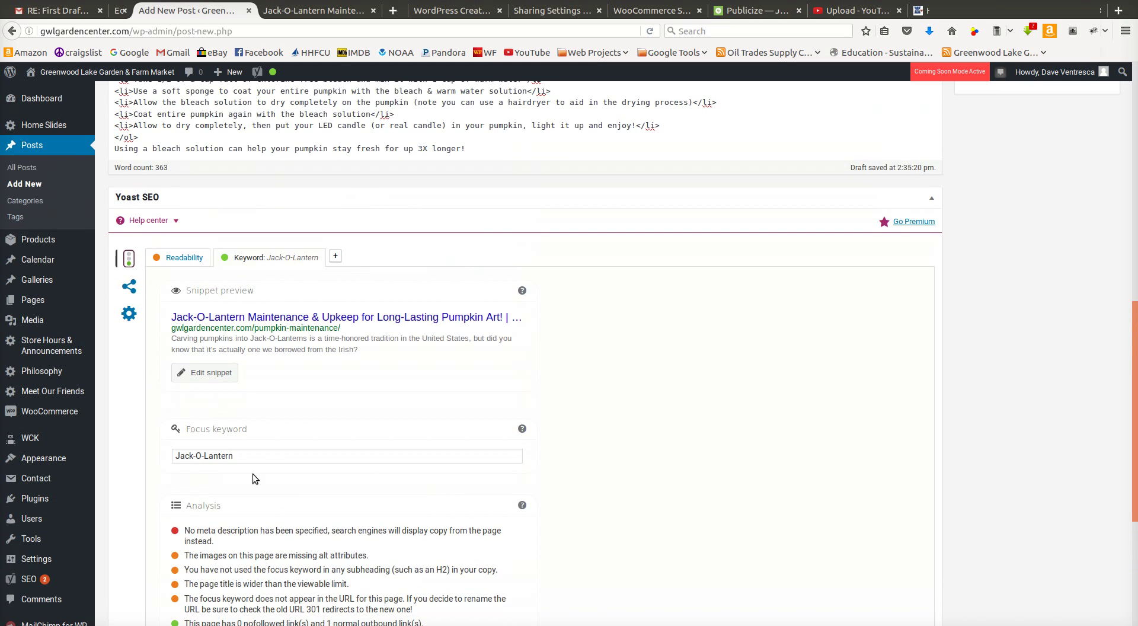
scroll(255, 415, "down", 2)
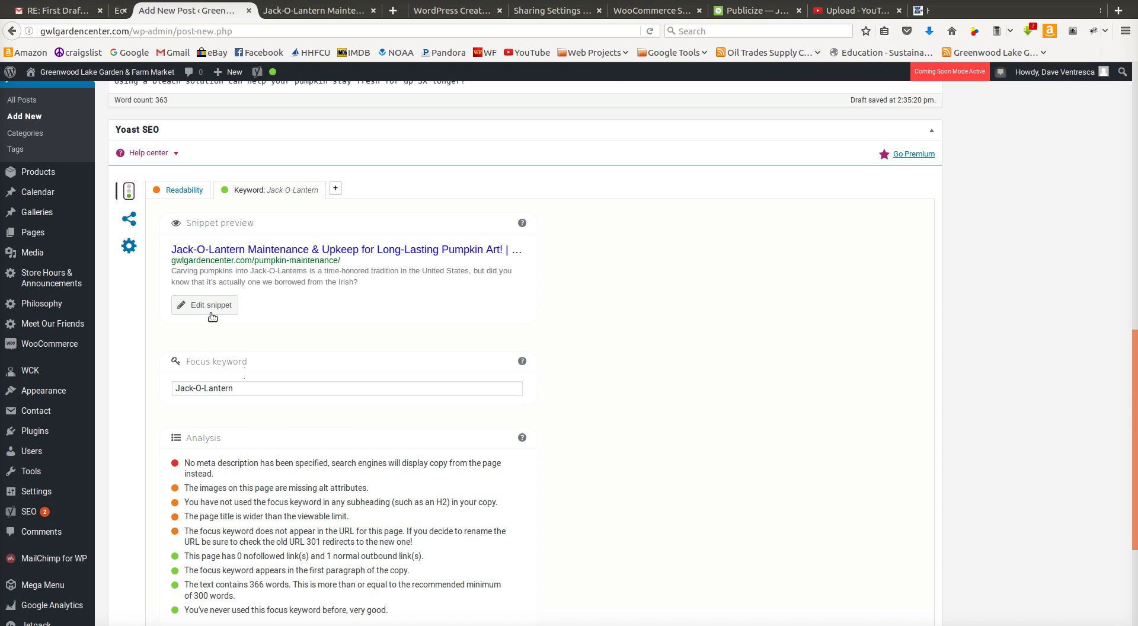
Open the snippet for editing and change the post's slug to "jack-o-lantern-maintenance".
left_click(209, 304)
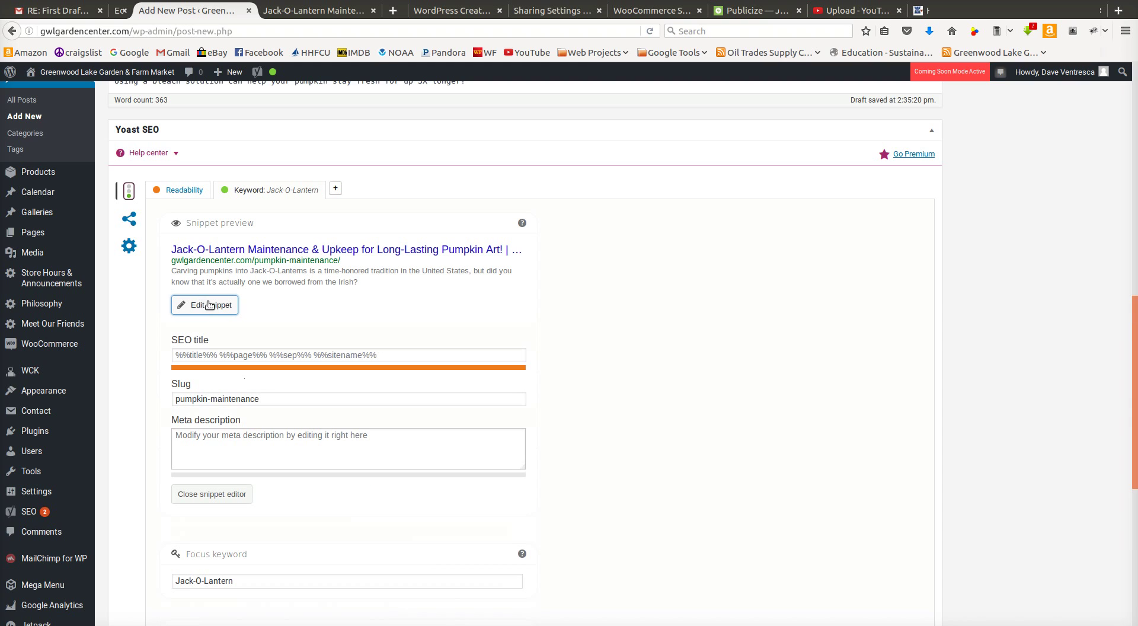
left_click(230, 446)
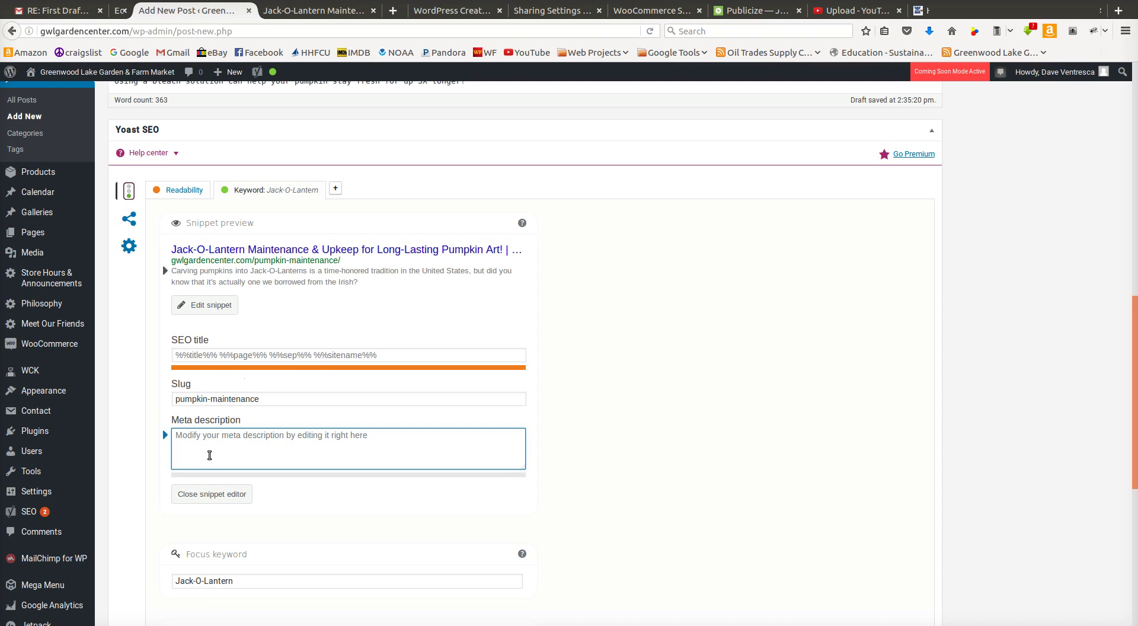
key("shift+Tab")
key("Home")
key("Delete")
key("Delete")
key("Delete")
key("Delete")
key("Delete")
key("Delete")
key("Delete")
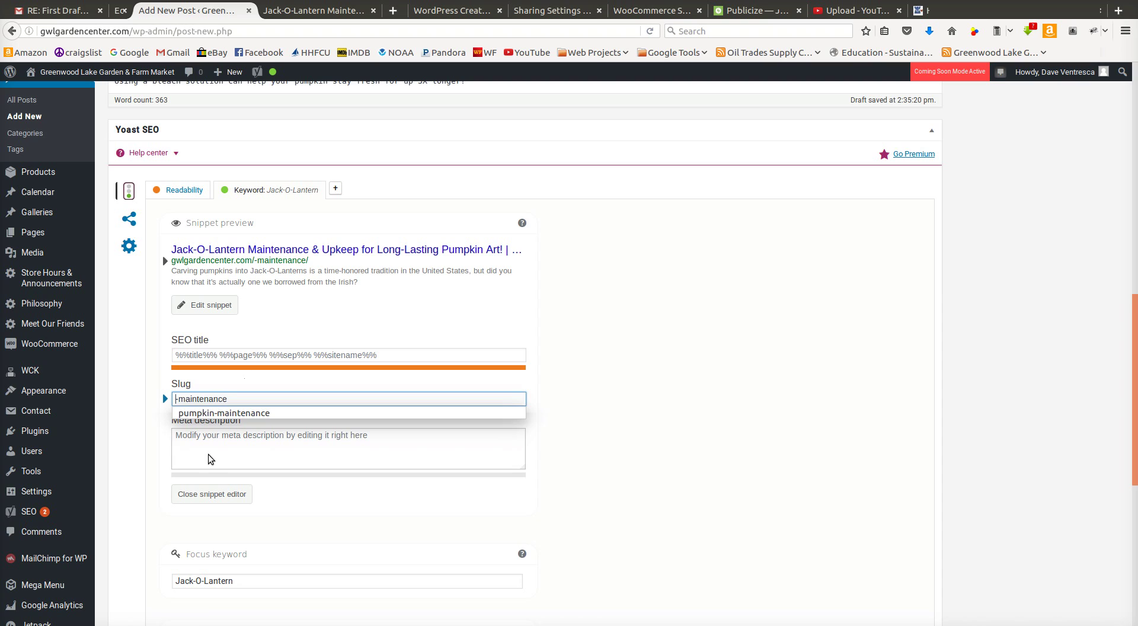
type("jack-la")
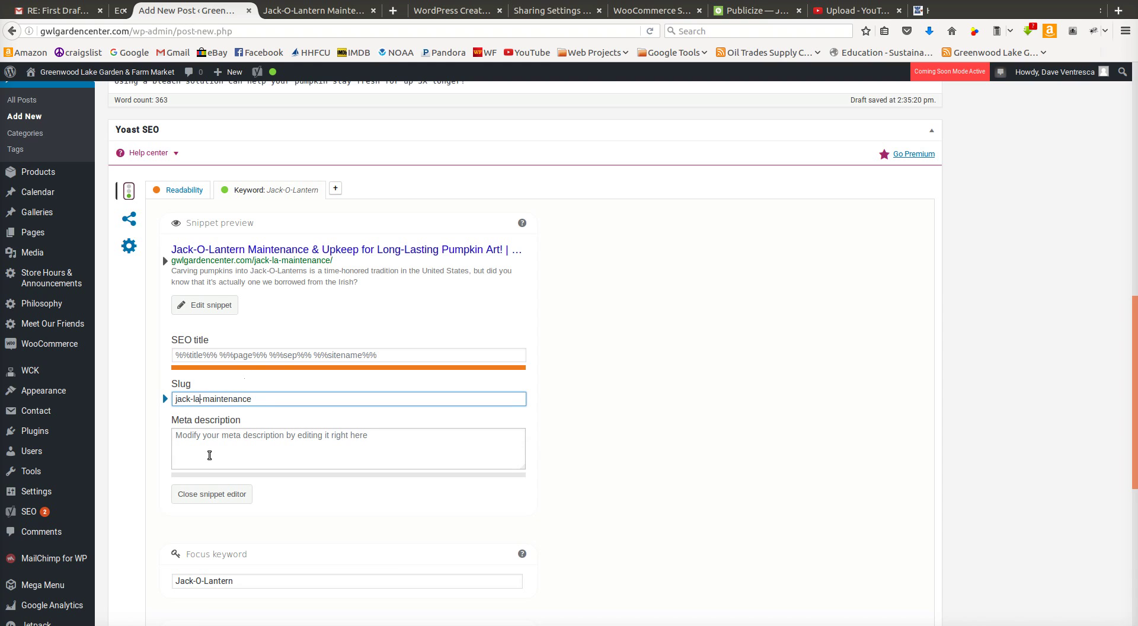
key("BackSpace")
type("o")
type("-lantern")
Try using the post's first two sentences about the Irish pumpkin-carving tradition as the meta description, then clear them.
left_click(209, 454)
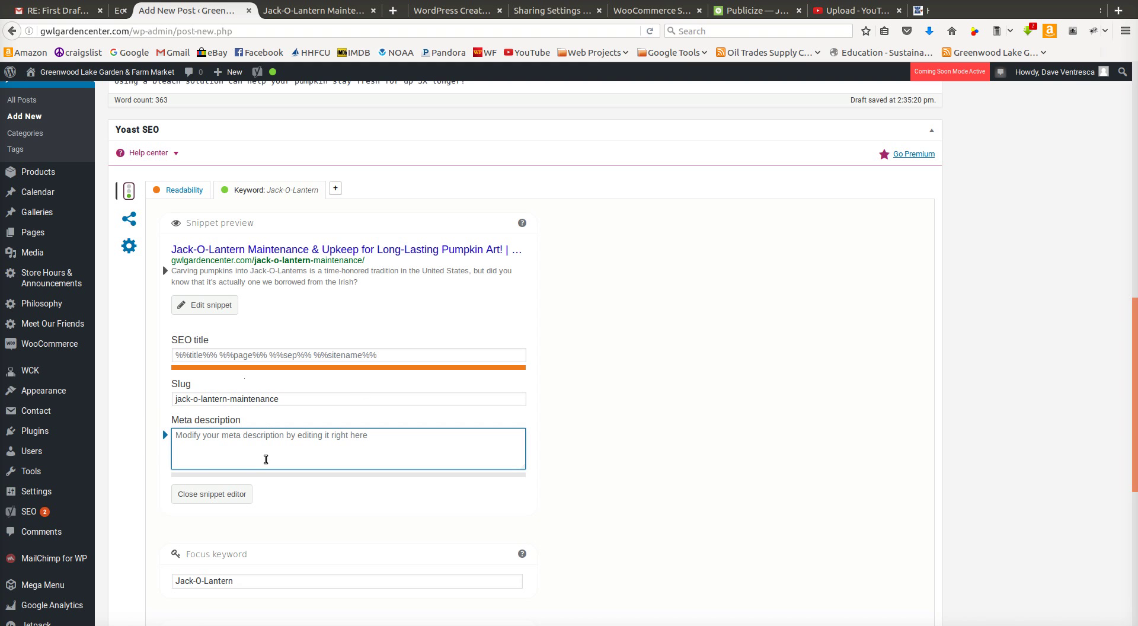
scroll(535, 315, "up", 8)
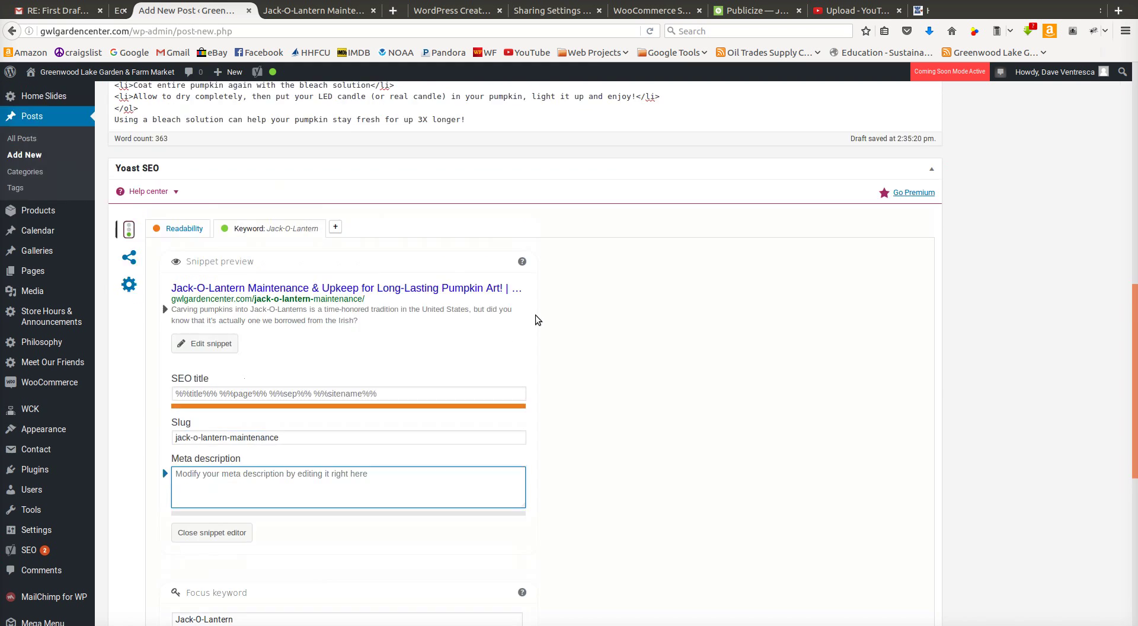
scroll(550, 320, "up", 1)
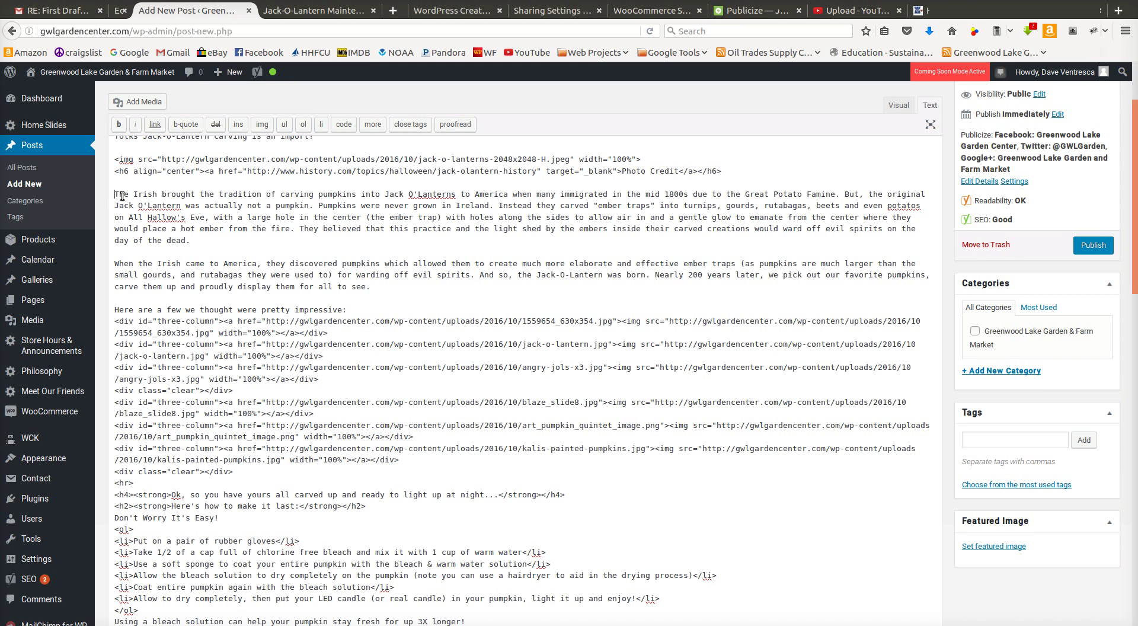
left_click_drag(115, 195, 315, 205)
key("ctrl+c")
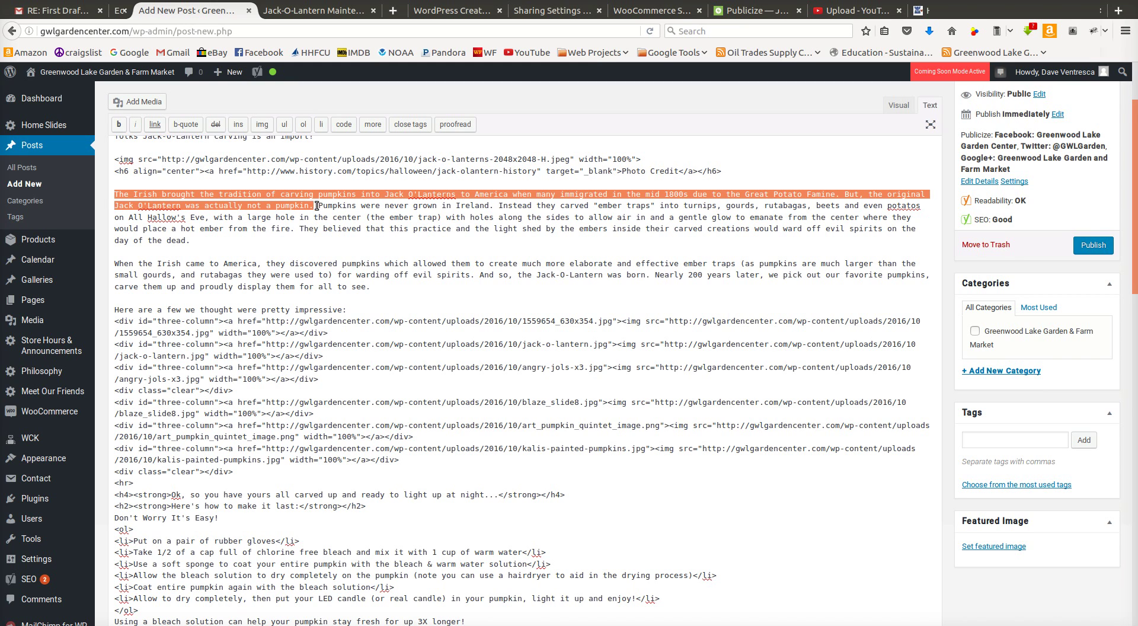
scroll(451, 393, "down", 8)
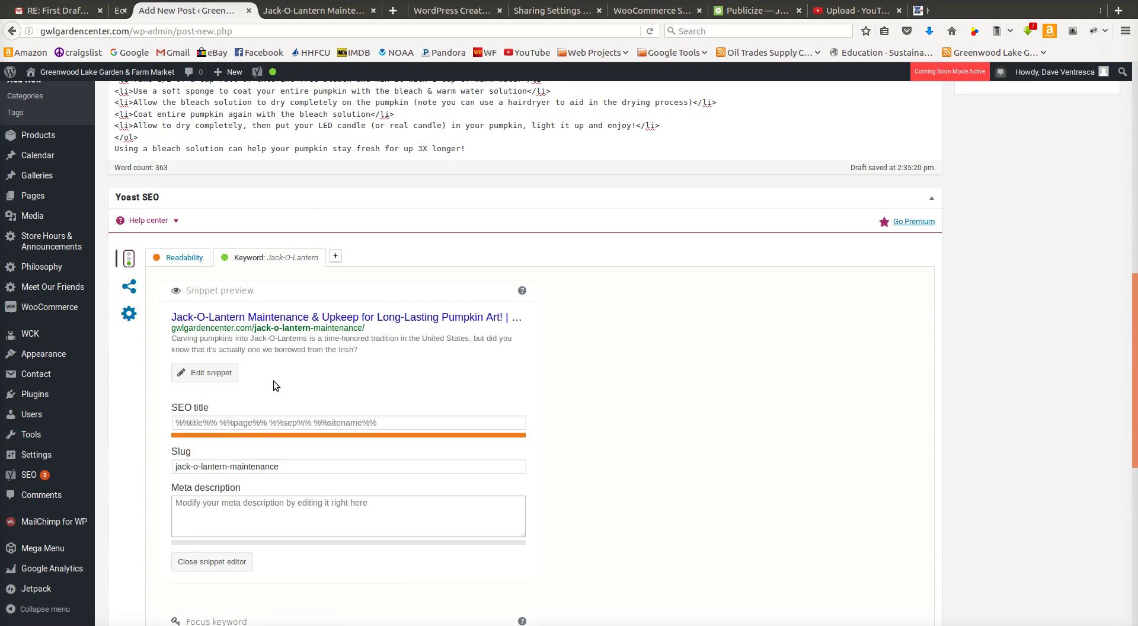
left_click(235, 512)
key("ctrl+v")
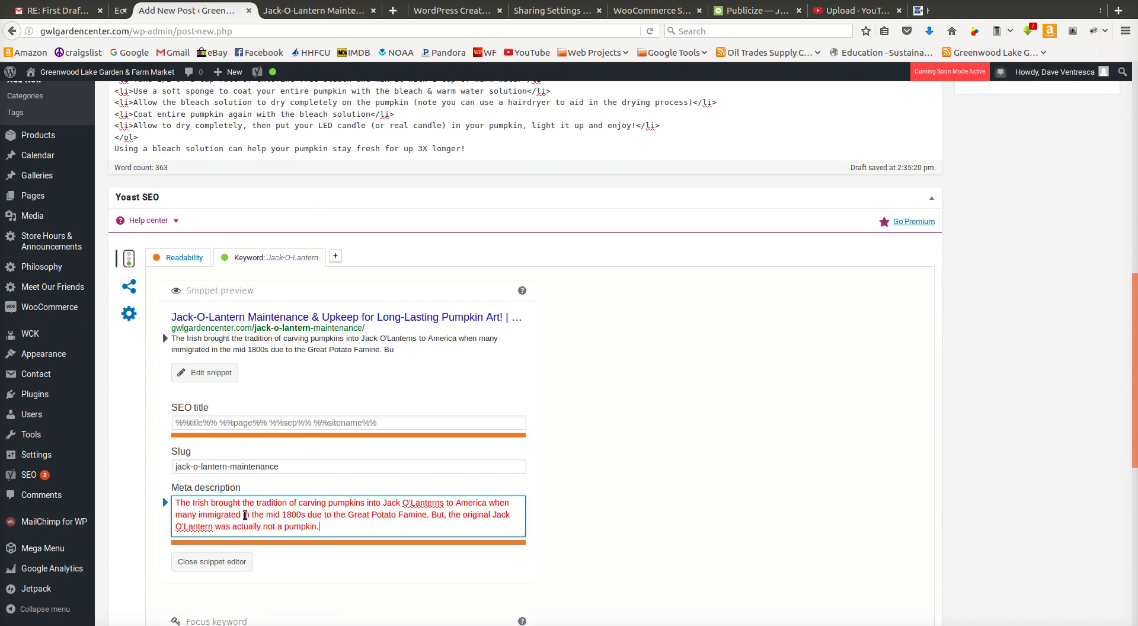
left_click_drag(321, 527, 347, 508)
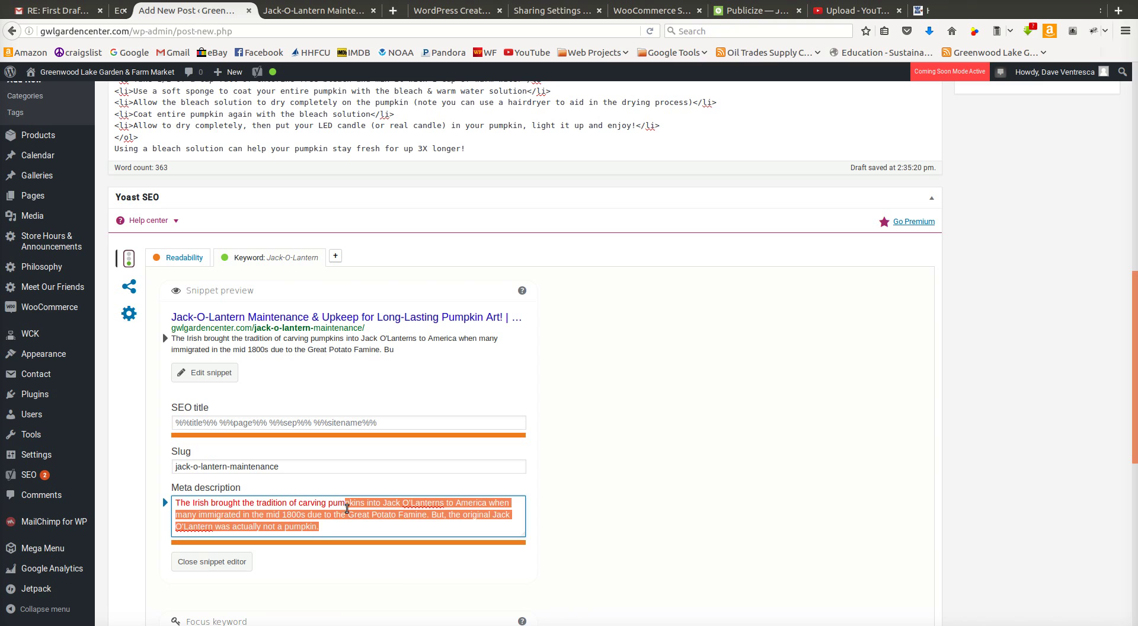
left_click(339, 508)
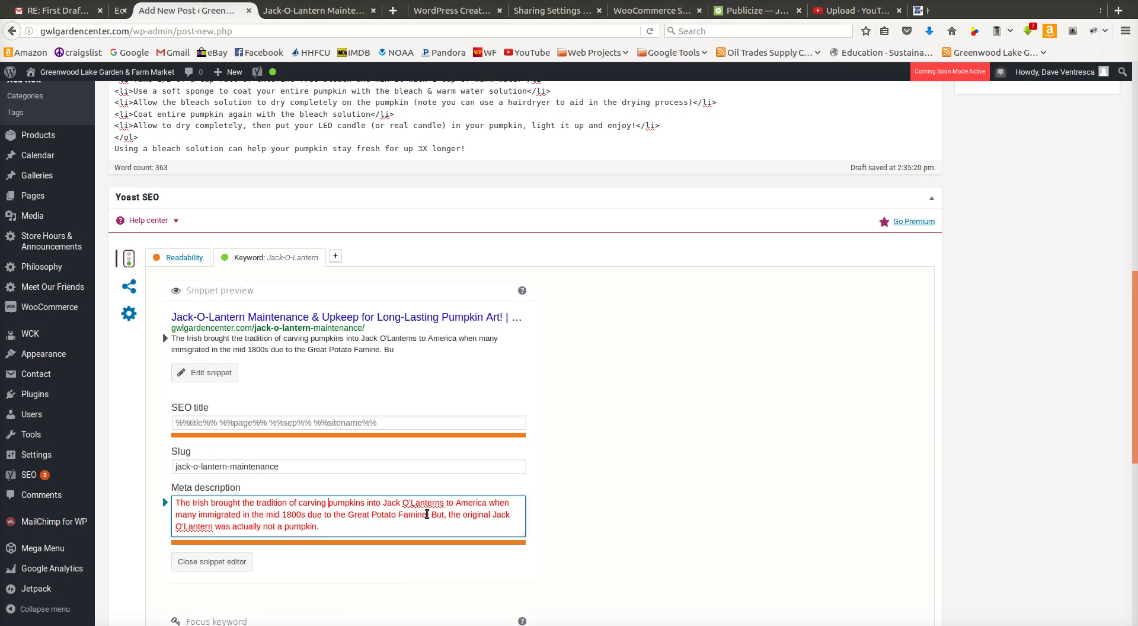
left_click_drag(455, 515, 450, 515)
triple_click(321, 525)
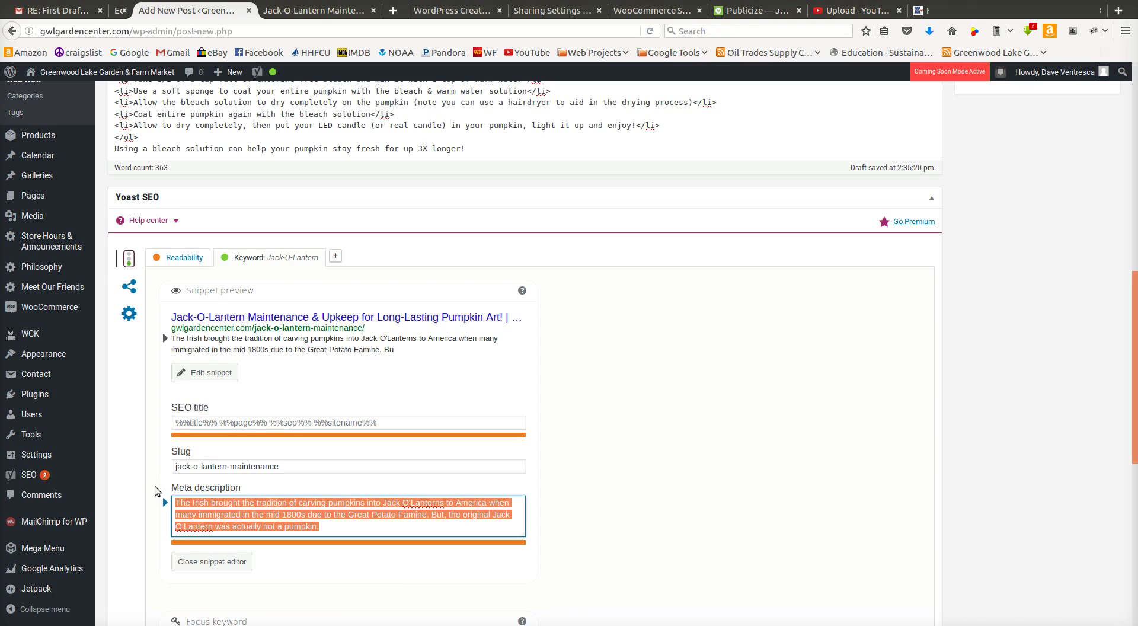
key("BackSpace")
Begin the meta description with "Learn how to make your Jack-O-Lantern last for up to 3X times longer.".
type("Lear")
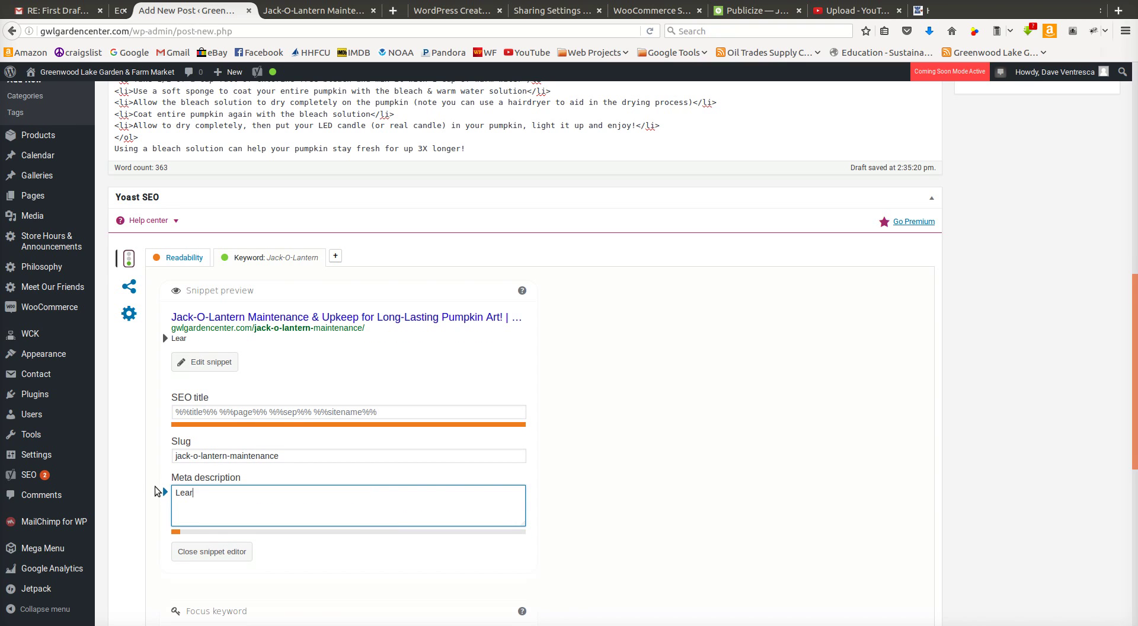
type("n how to make your ")
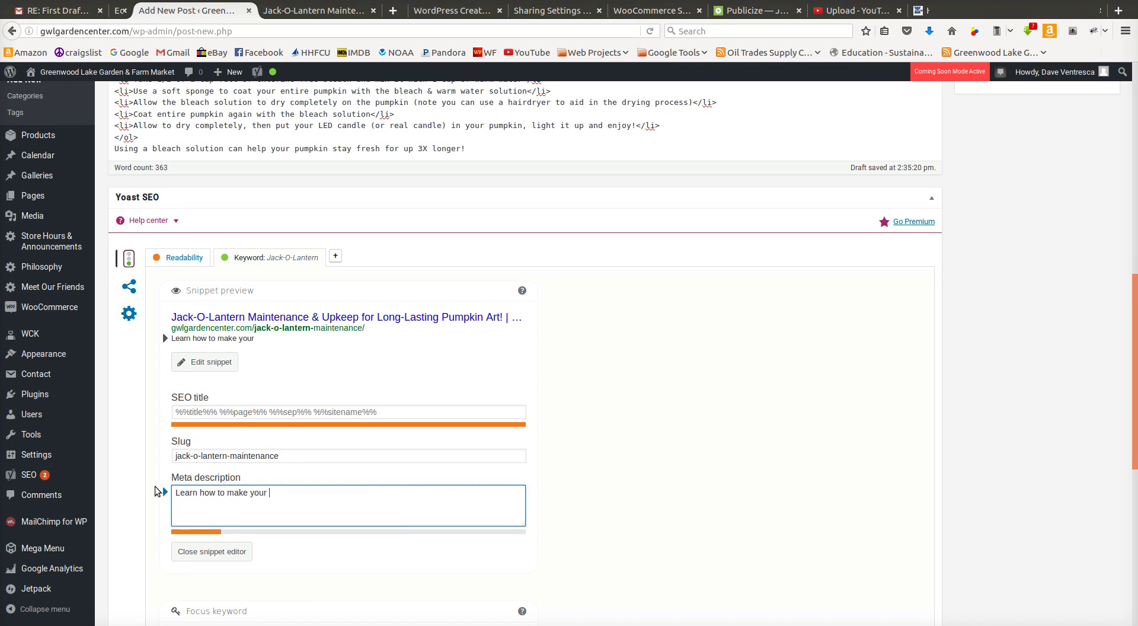
type("Jack-O-Lanterns")
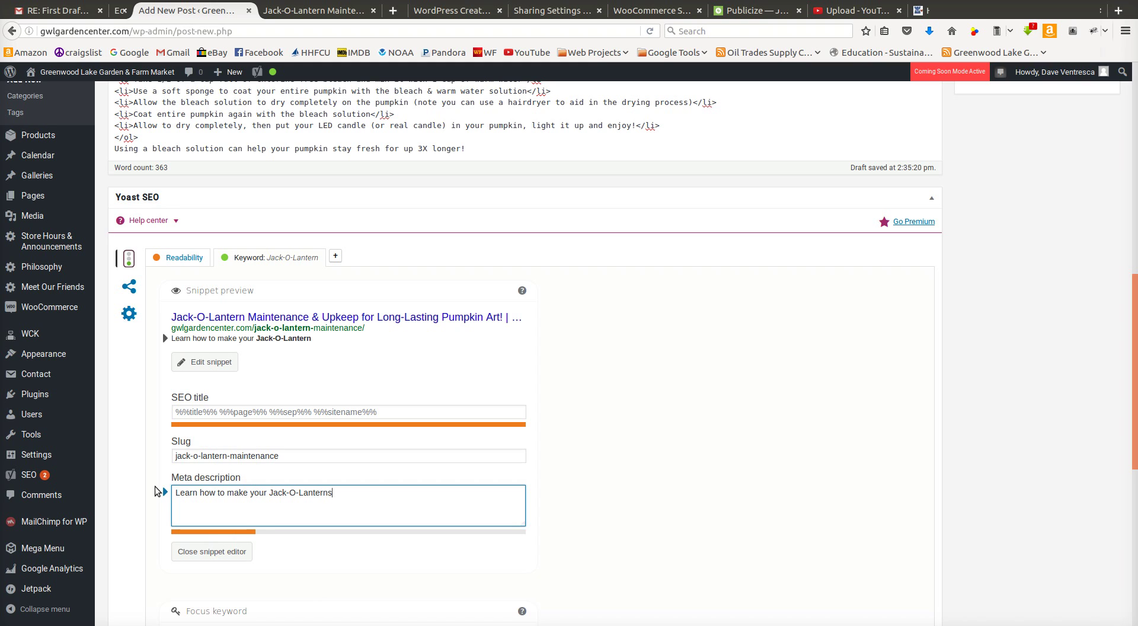
key("BackSpace")
type("last for up to 3X tim")
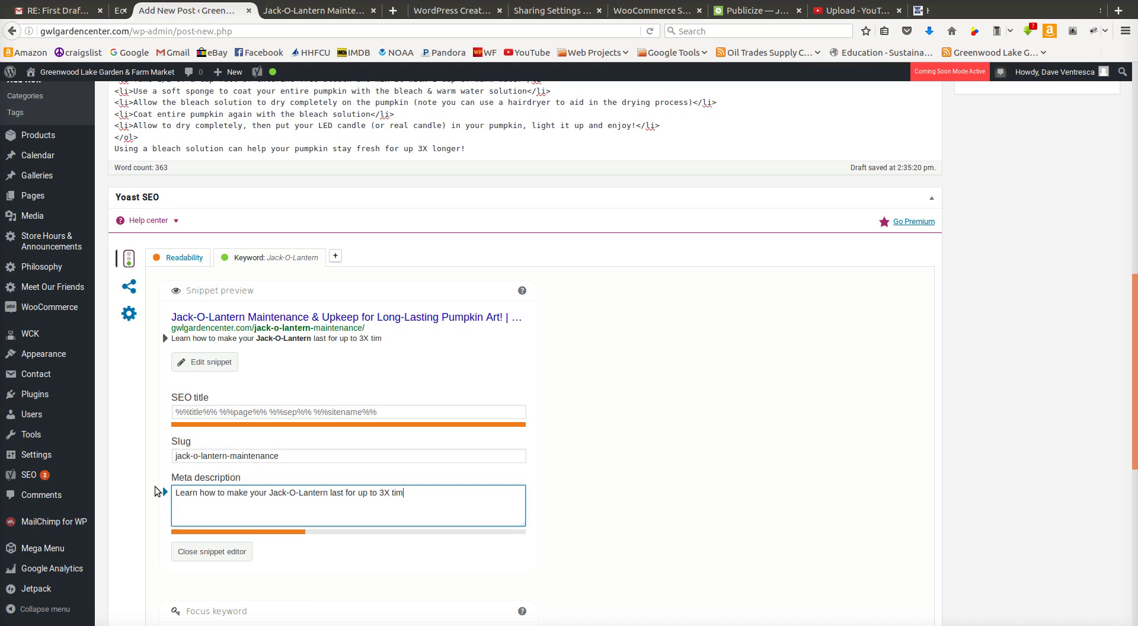
type("es longer. You")
key("BackSpace")
key("BackSpace")
key("BackSpace")
key("BackSpace")
Continue the meta description with "Also did you know where Jack-O-Lanterns came from originally? Click here to find out.".
type("Also yo")
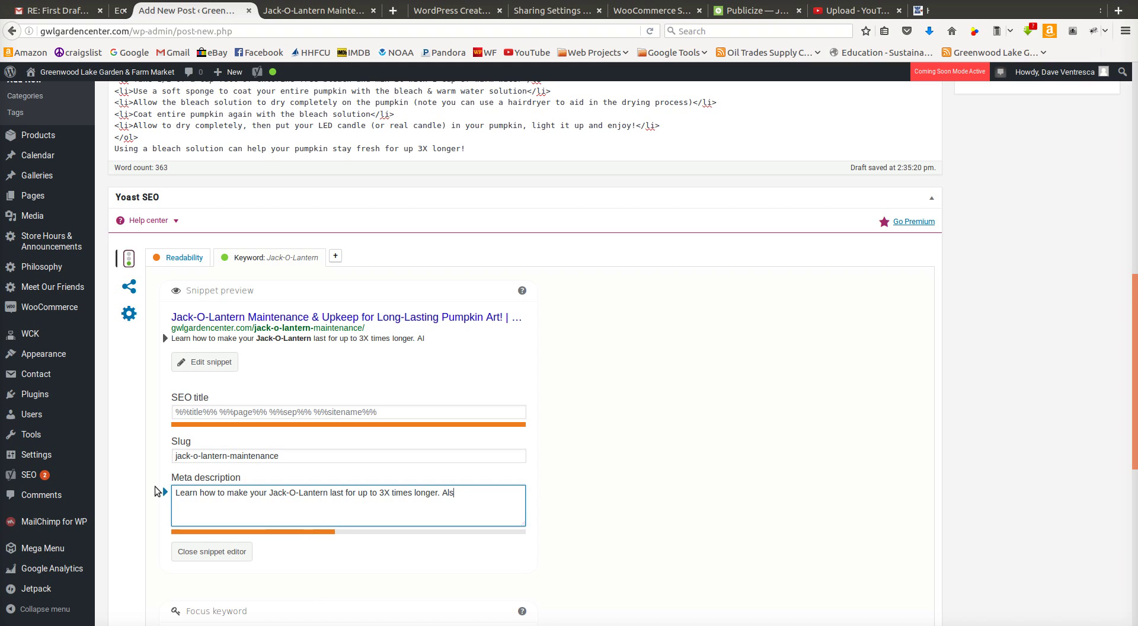
key("BackSpace")
key("BackSpace")
type("did you know where ")
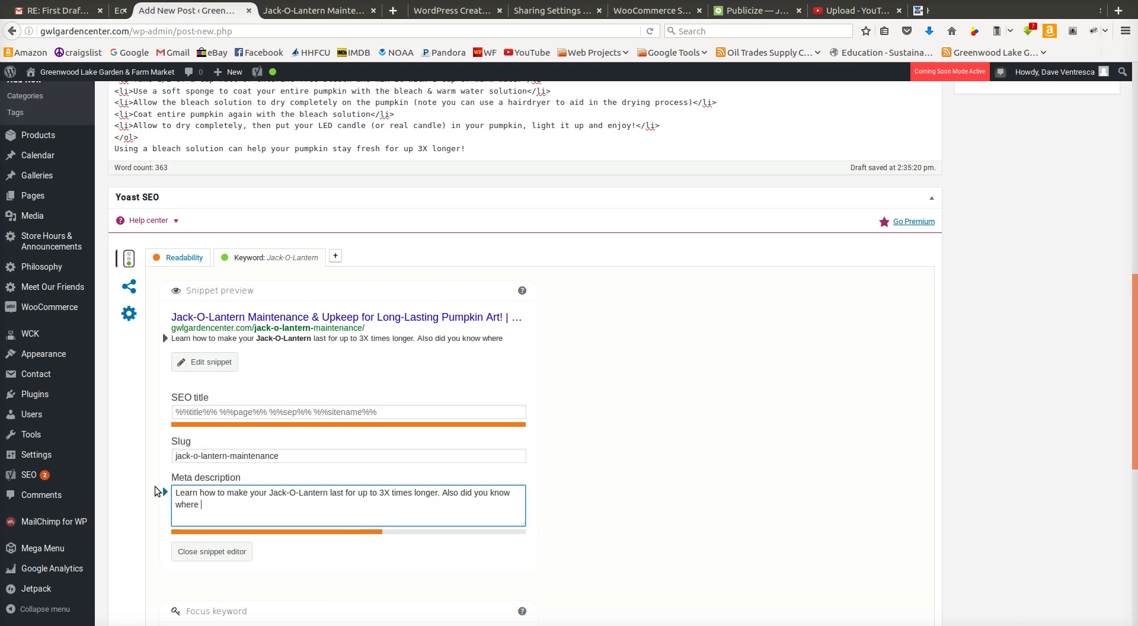
type("Jack-Lan")
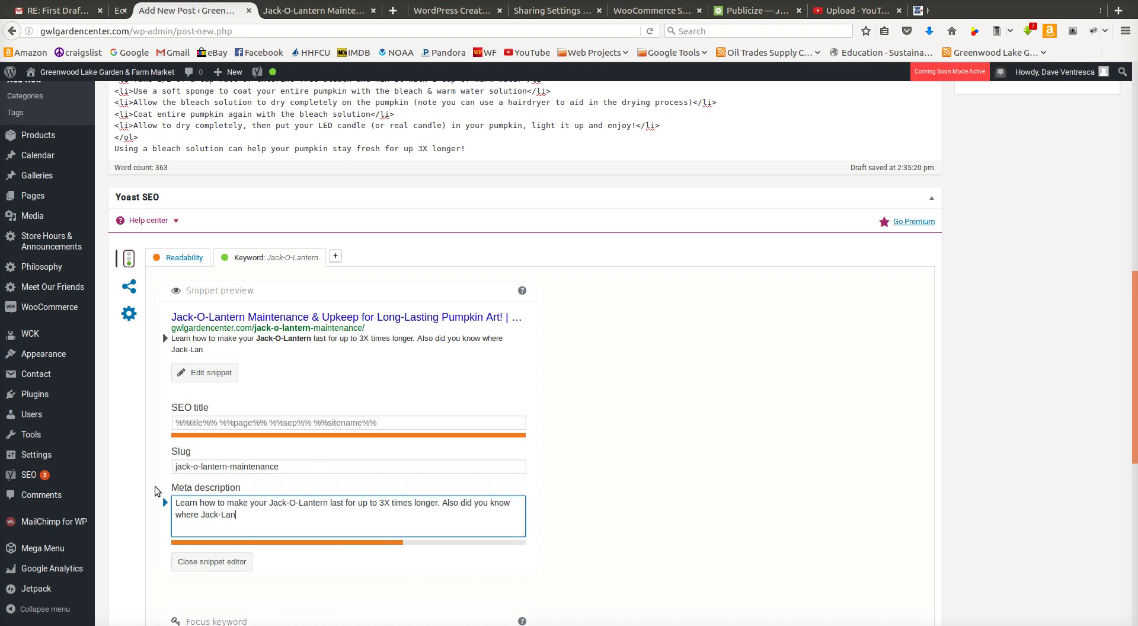
type("t")
key("BackSpace")
key("BackSpace")
key("BackSpace")
key("BackSpace")
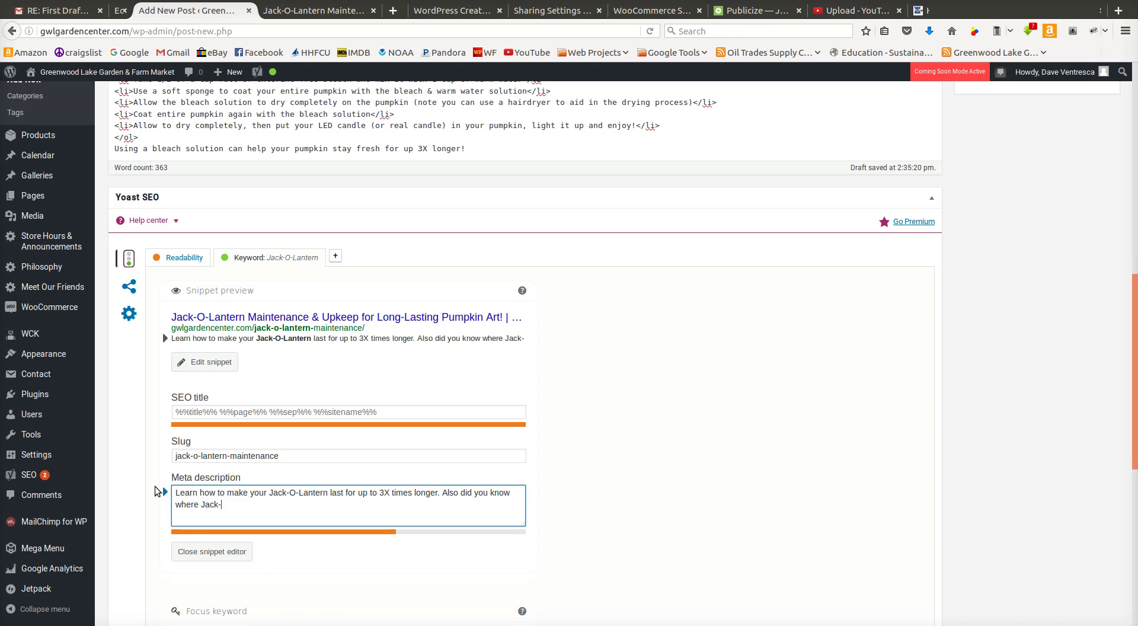
type("O-Lante")
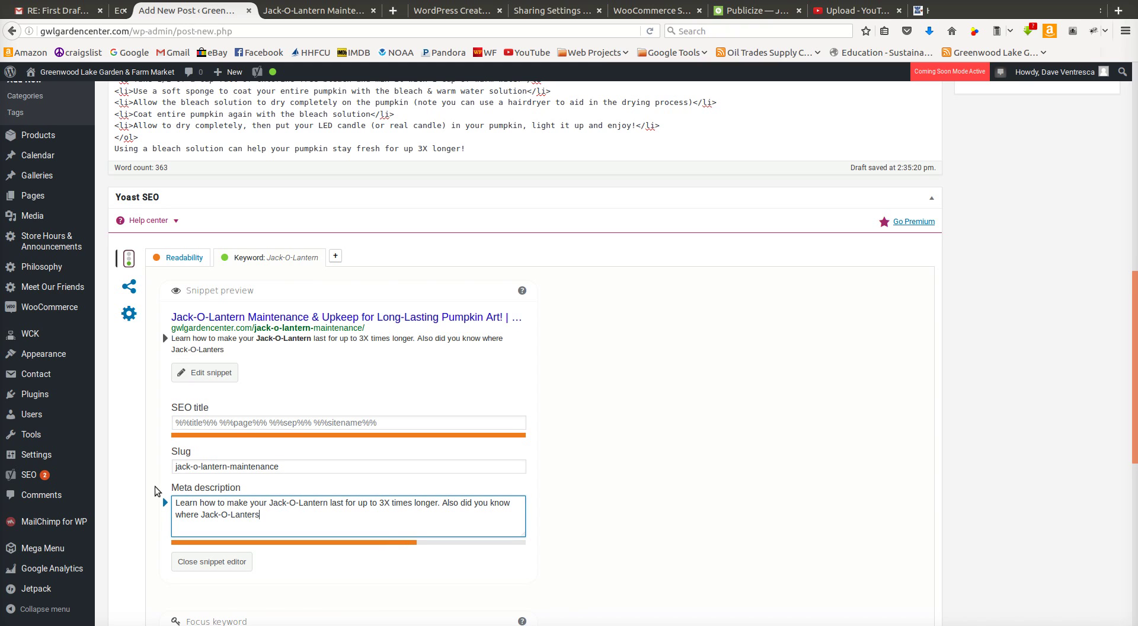
type("rns come from")
key("BackSpace")
key("BackSpace")
key("BackSpace")
key("BackSpace")
key("BackSpace")
key("BackSpace")
key("BackSpace")
key("BackSpace")
key("BackSpace")
type("came from or")
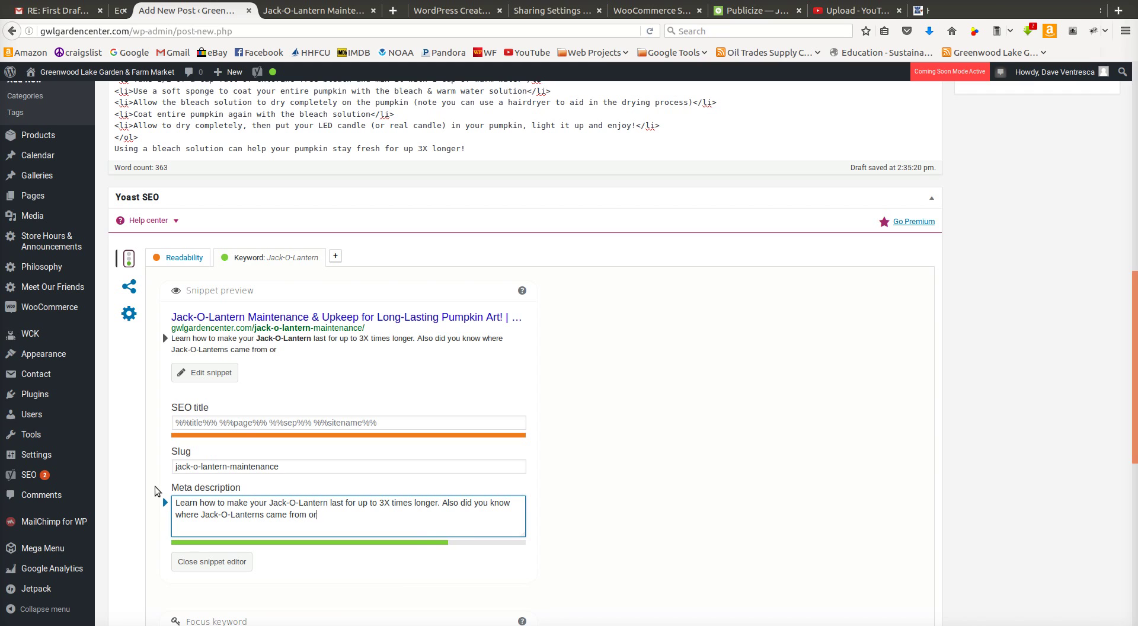
type("iginally? Clic")
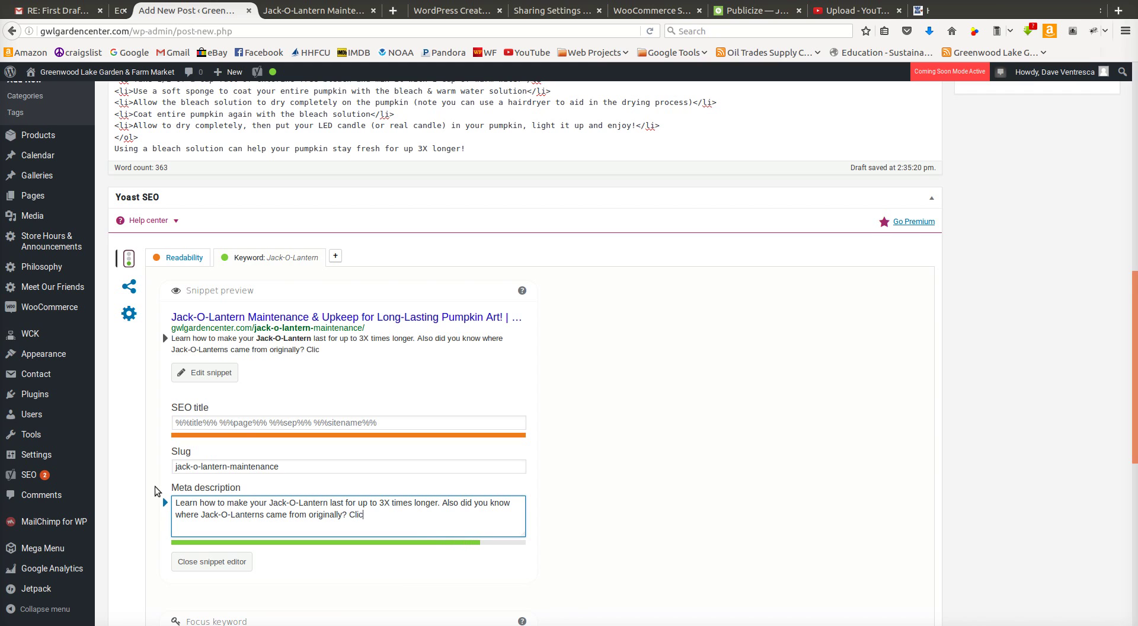
type("k here to find out.")
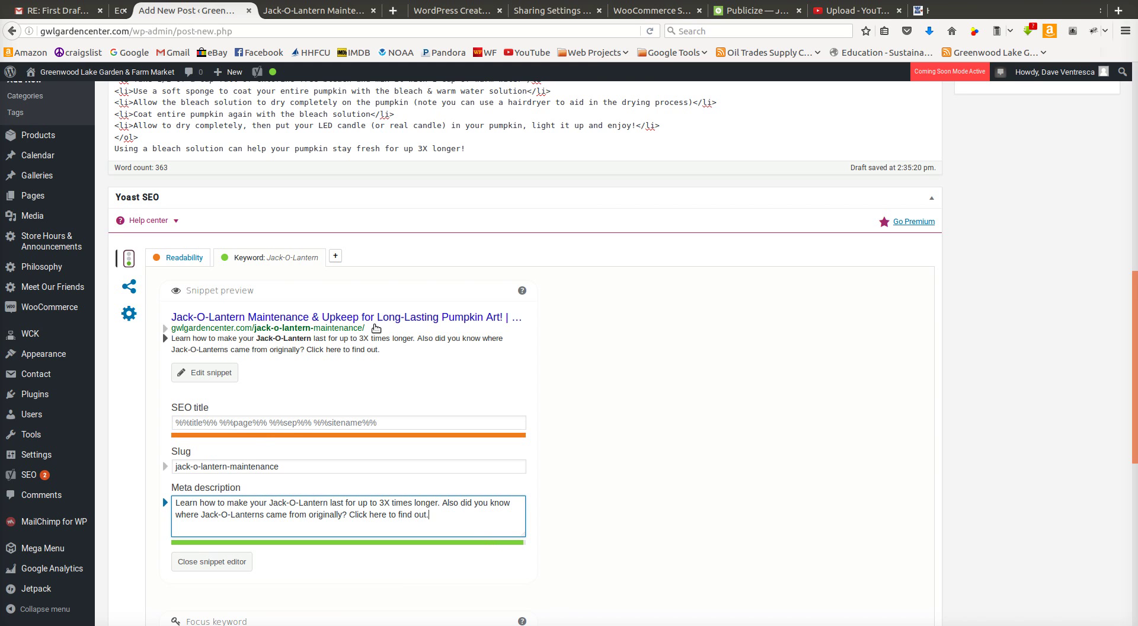
Review the updated snippet, the SEO analysis list and the Likes and Shares options below it.
scroll(372, 329, "down", 3)
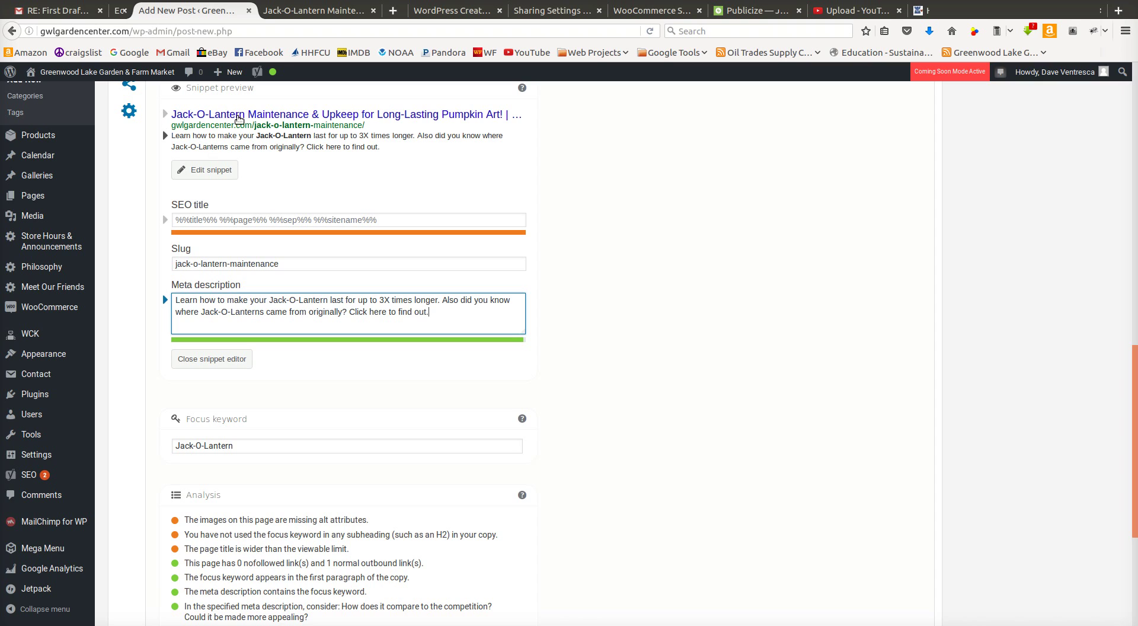
left_click(644, 432)
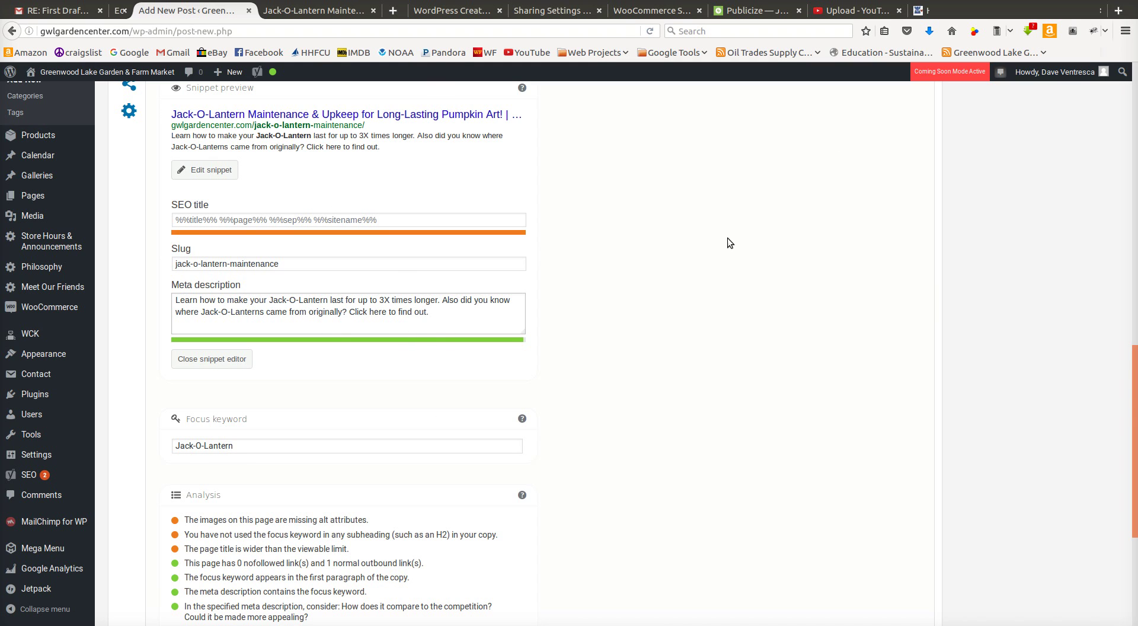
scroll(729, 237, "down", 4)
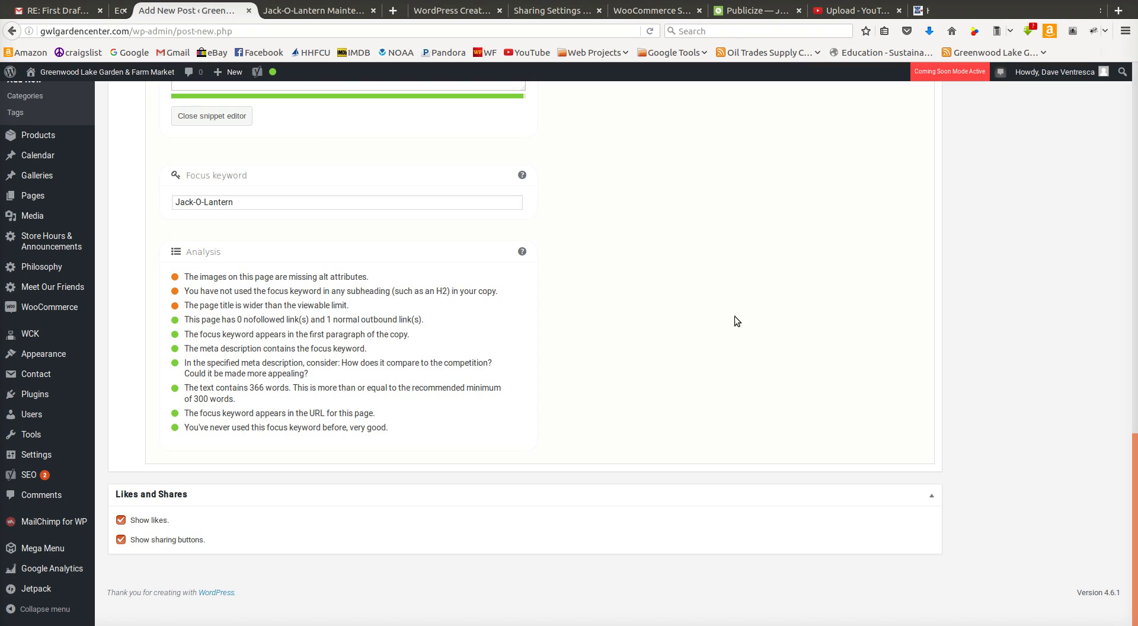
Add the h2 heading "Jack-O-Lantern History" on its own line above the post's opening paragraph.
scroll(734, 315, "up", 15)
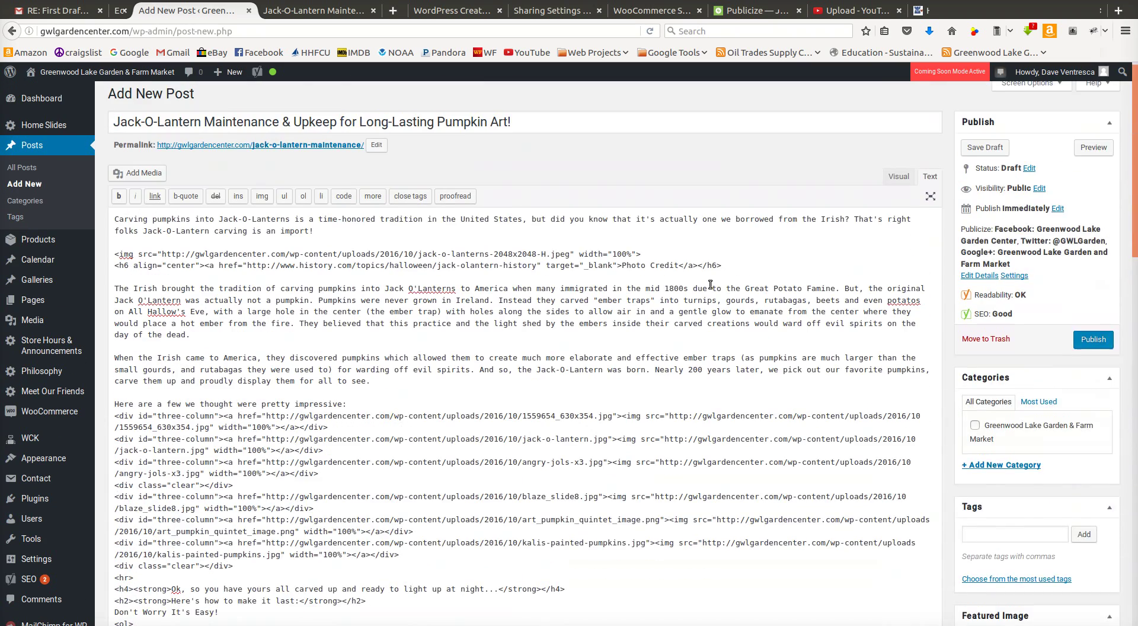
scroll(711, 285, "up", 1)
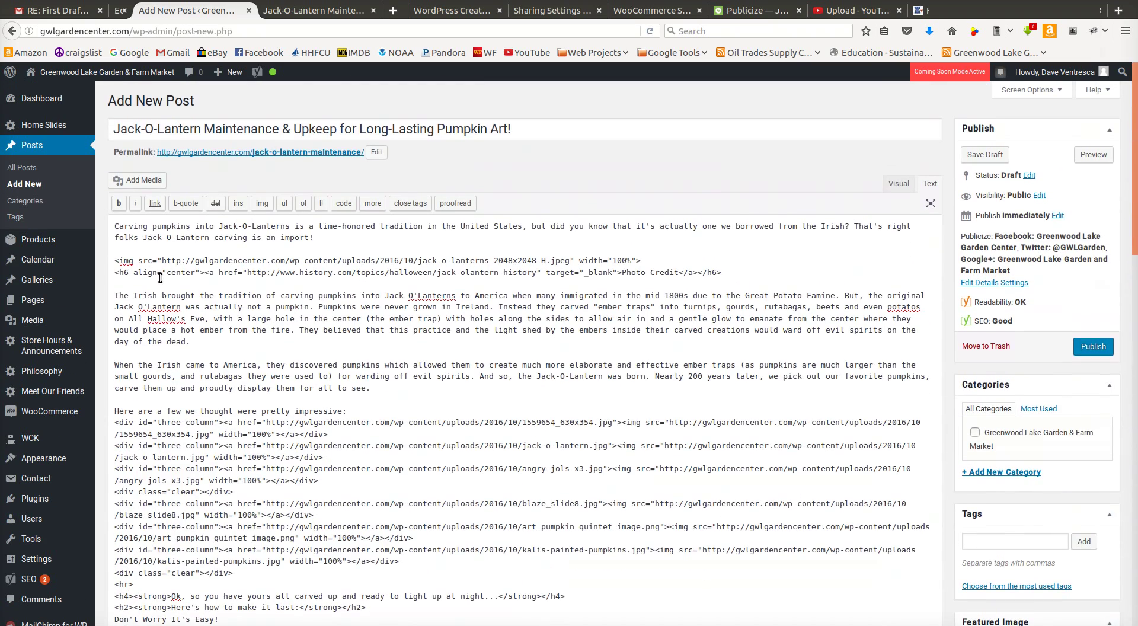
left_click(113, 224)
key("Return")
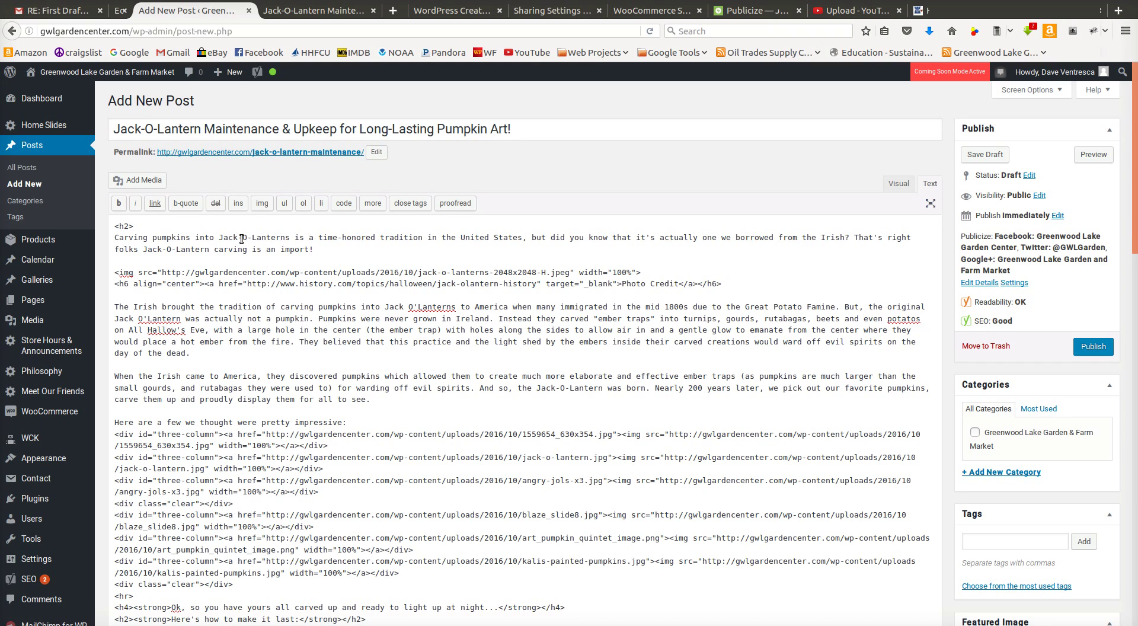
type("<h2>Jack-")
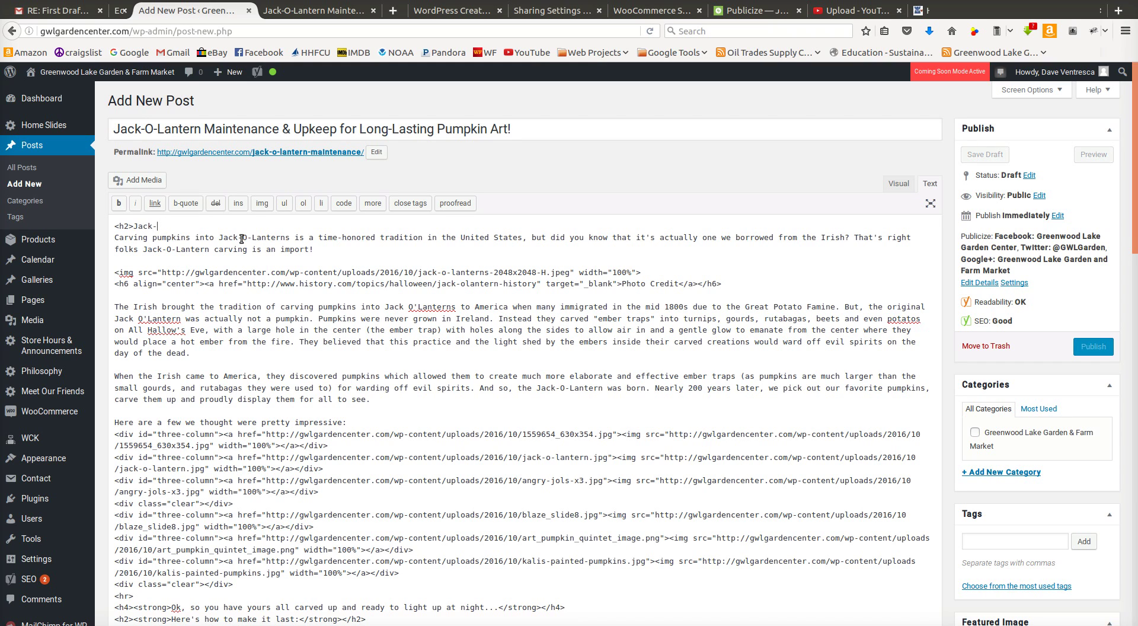
type("O-Lantern History</h2>")
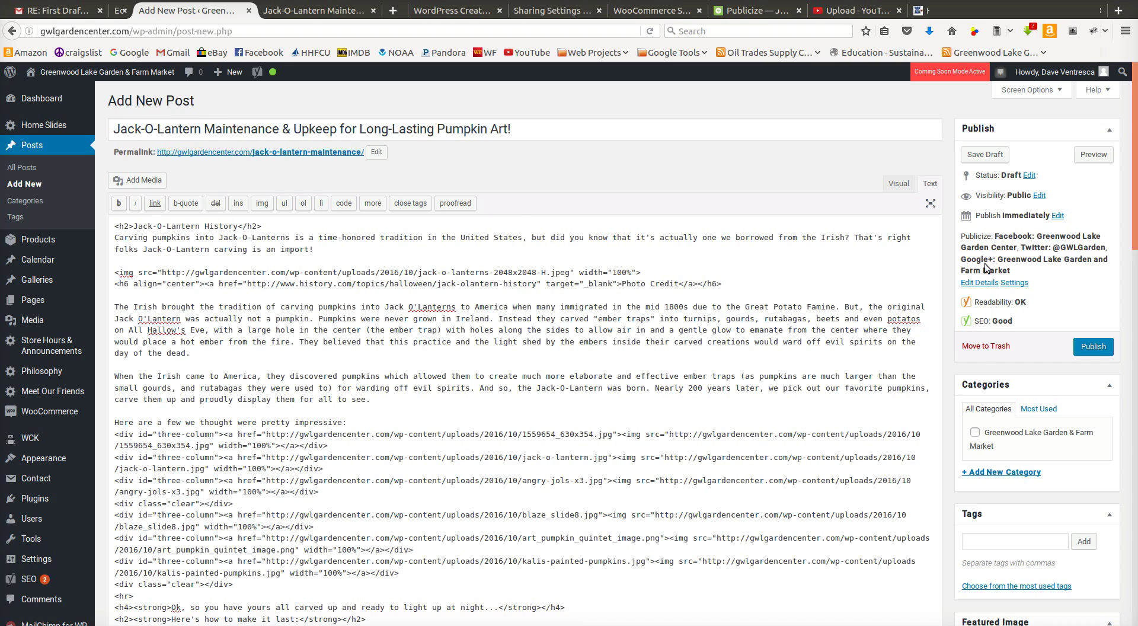
Review the Yoast snippet and SEO analysis list, and the social accounts listed for Publicize.
scroll(652, 285, "down", 15)
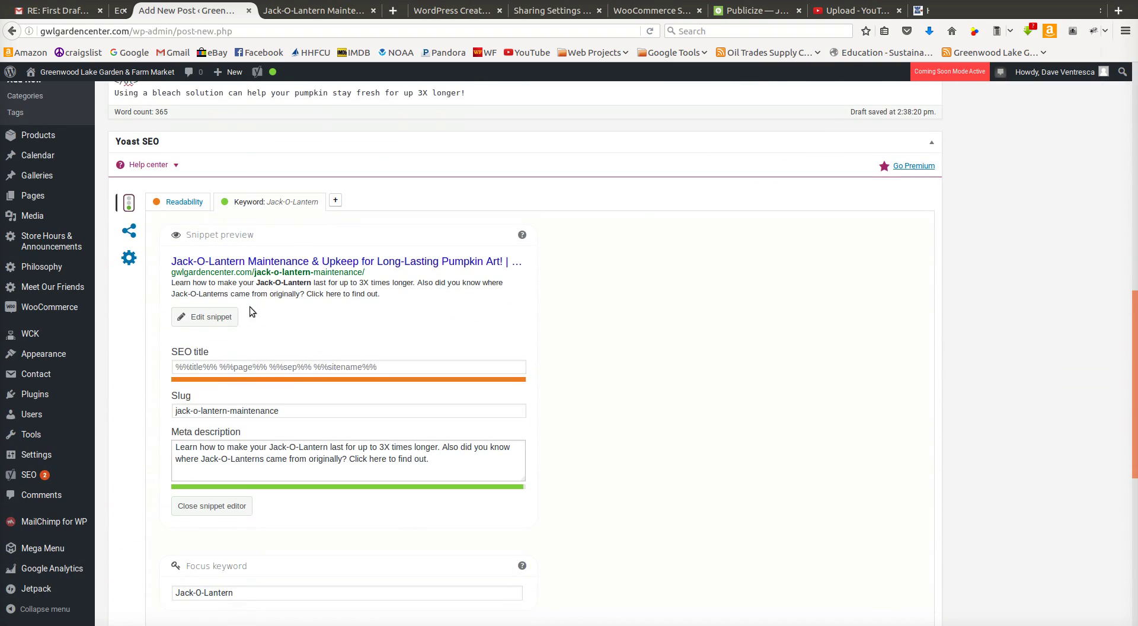
scroll(493, 357, "down", 6)
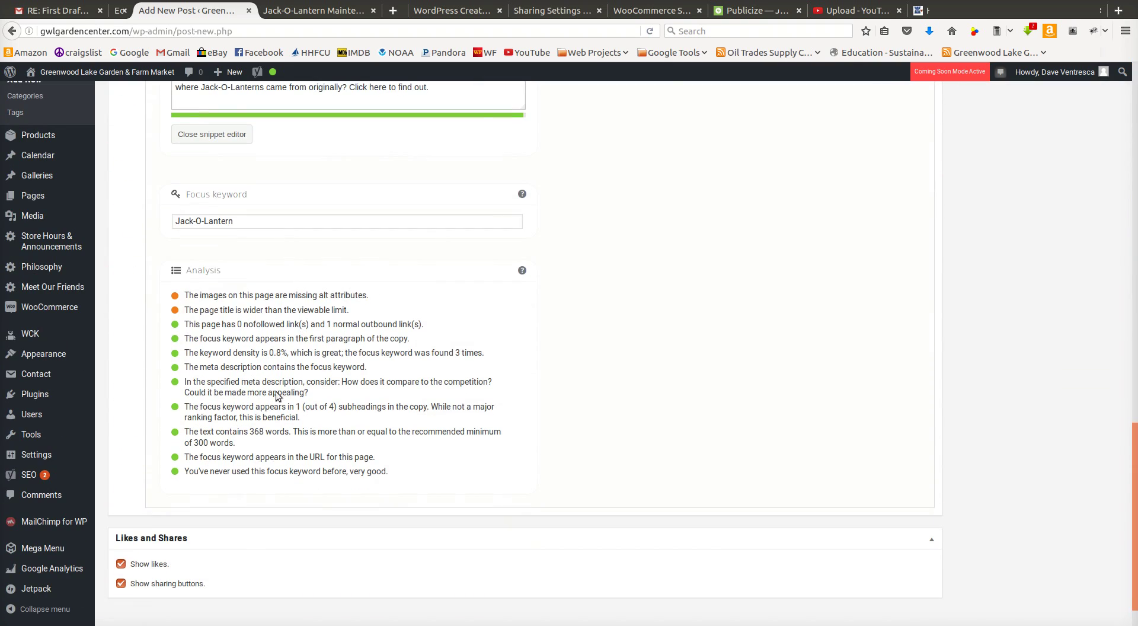
scroll(708, 317, "up", 12)
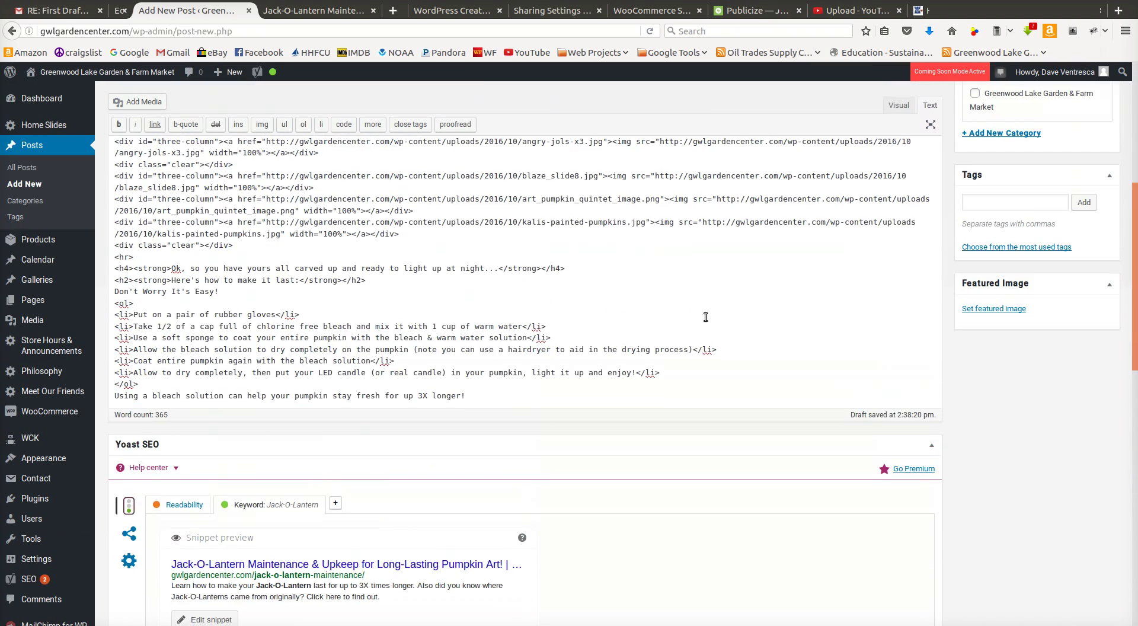
scroll(705, 317, "up", 5)
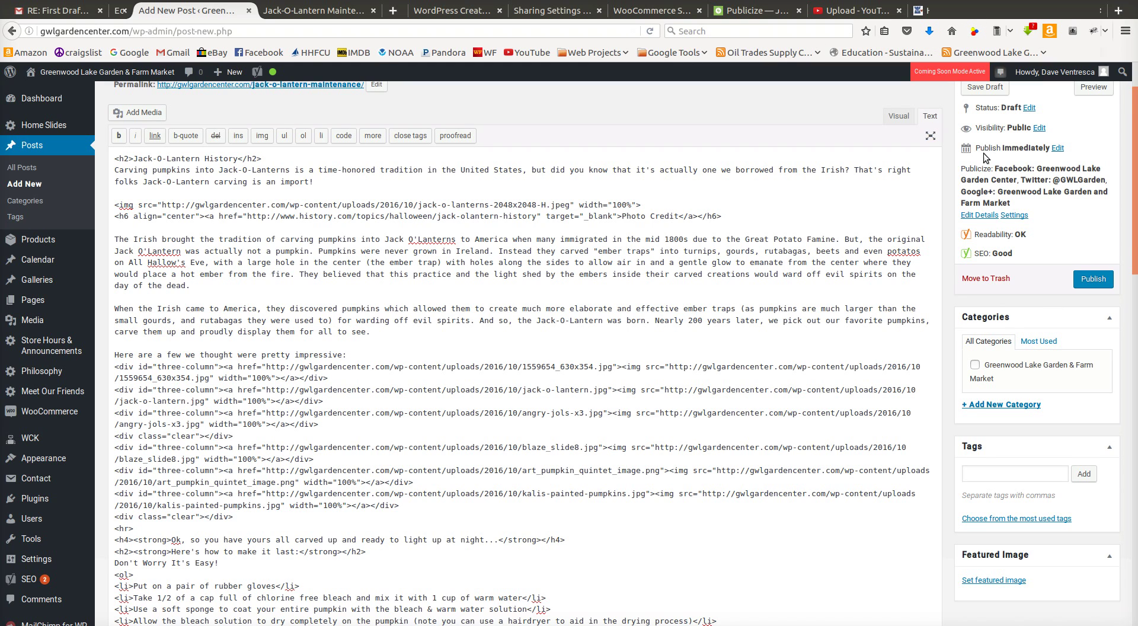
scroll(597, 161, "up", 2)
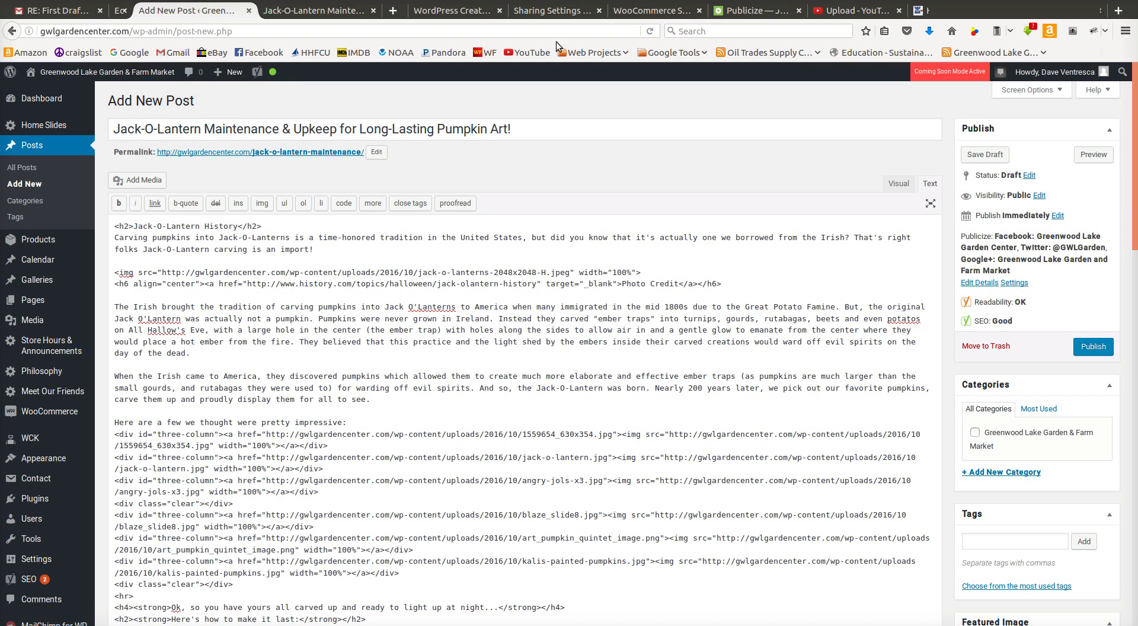
scroll(598, 391, "down", 5)
scroll(590, 378, "down", 7)
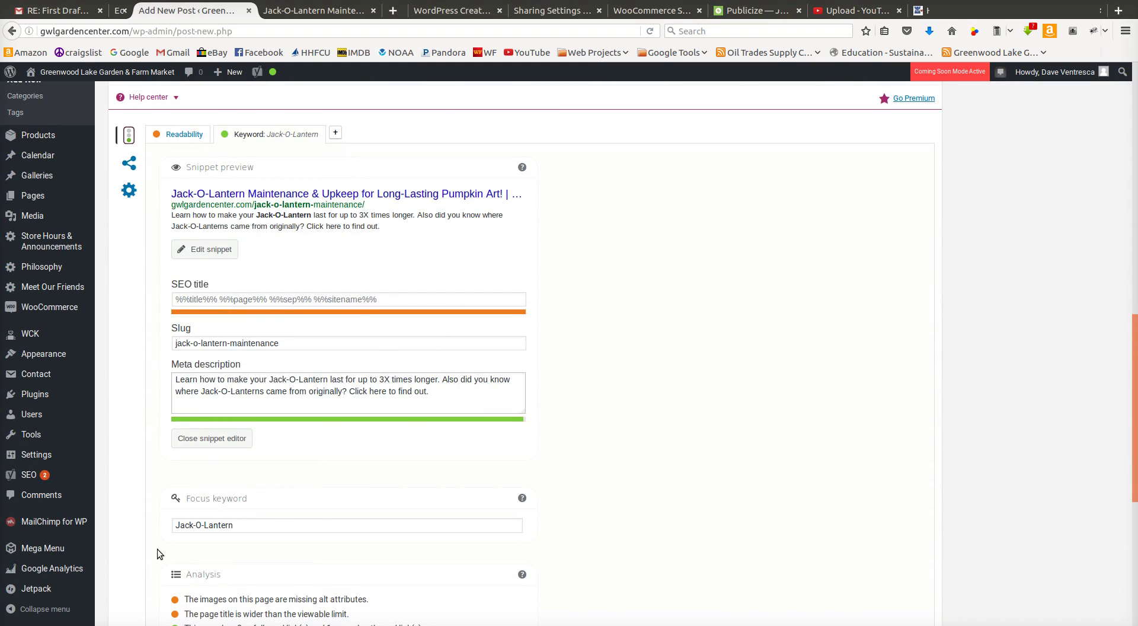
scroll(610, 364, "up", 15)
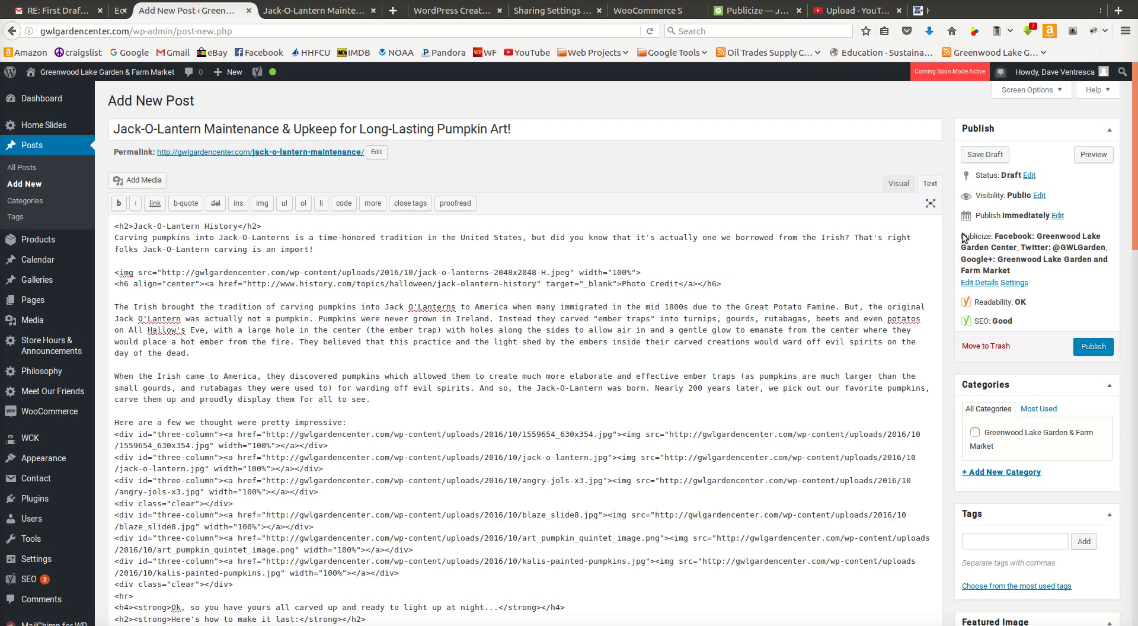
left_click_drag(962, 237, 1025, 271)
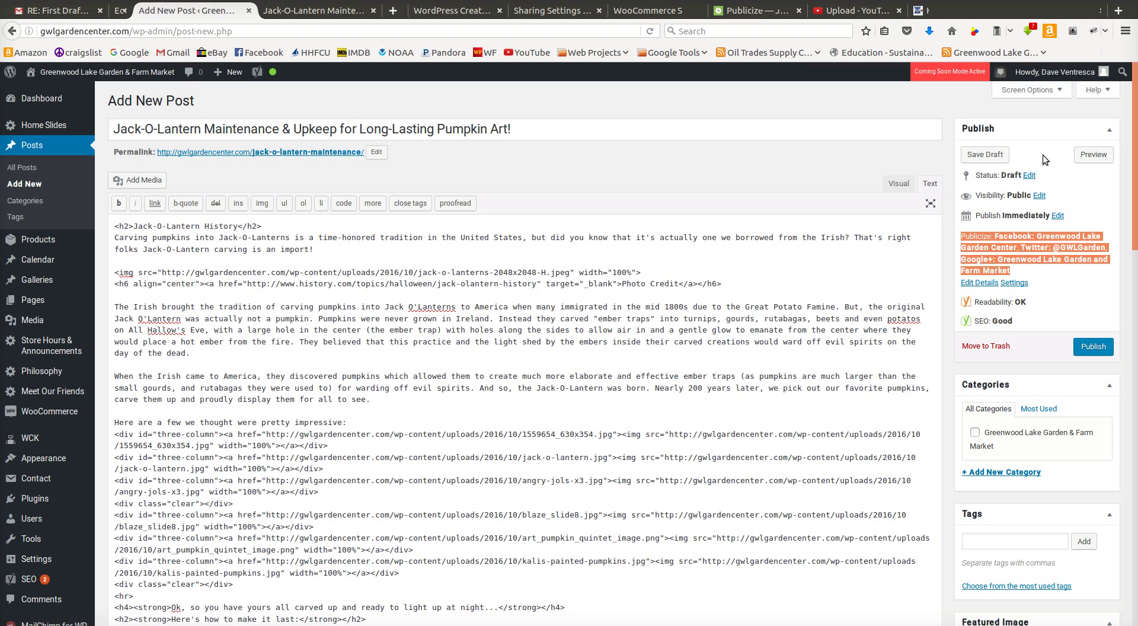
Schedule the post for publishing on November 26, 2016 at 13:20.
left_click(1057, 216)
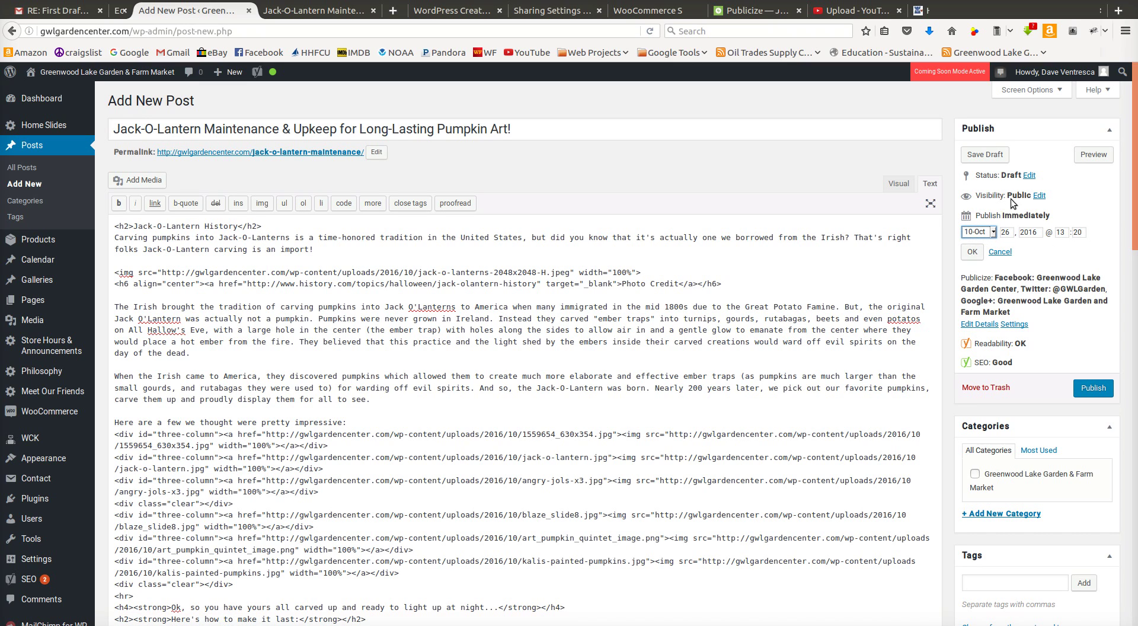
left_click(988, 232)
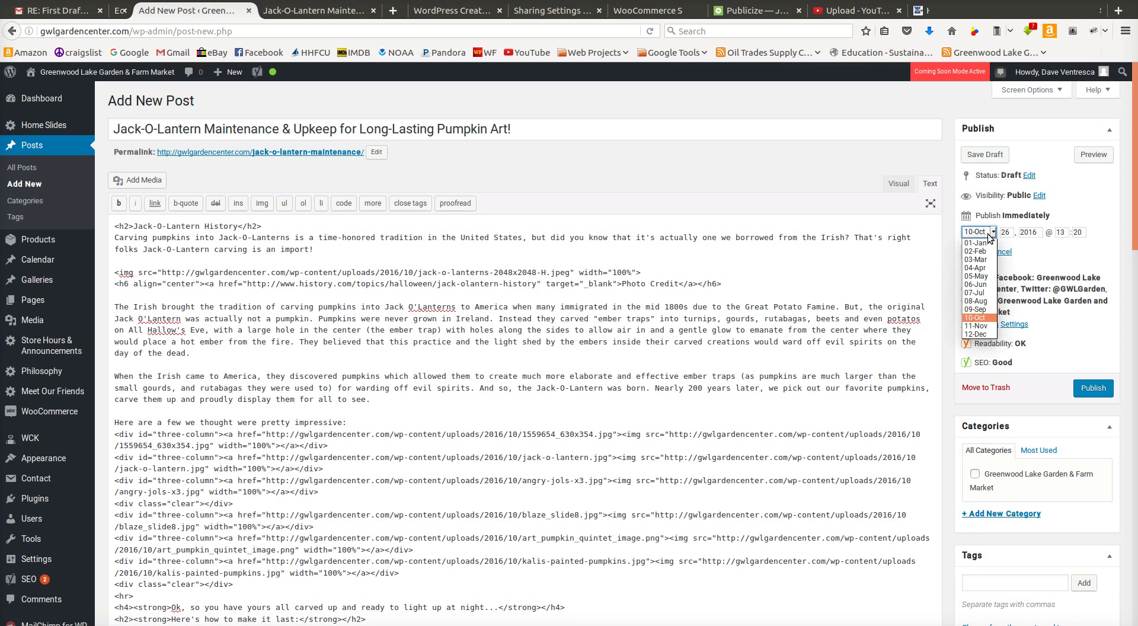
left_click(983, 327)
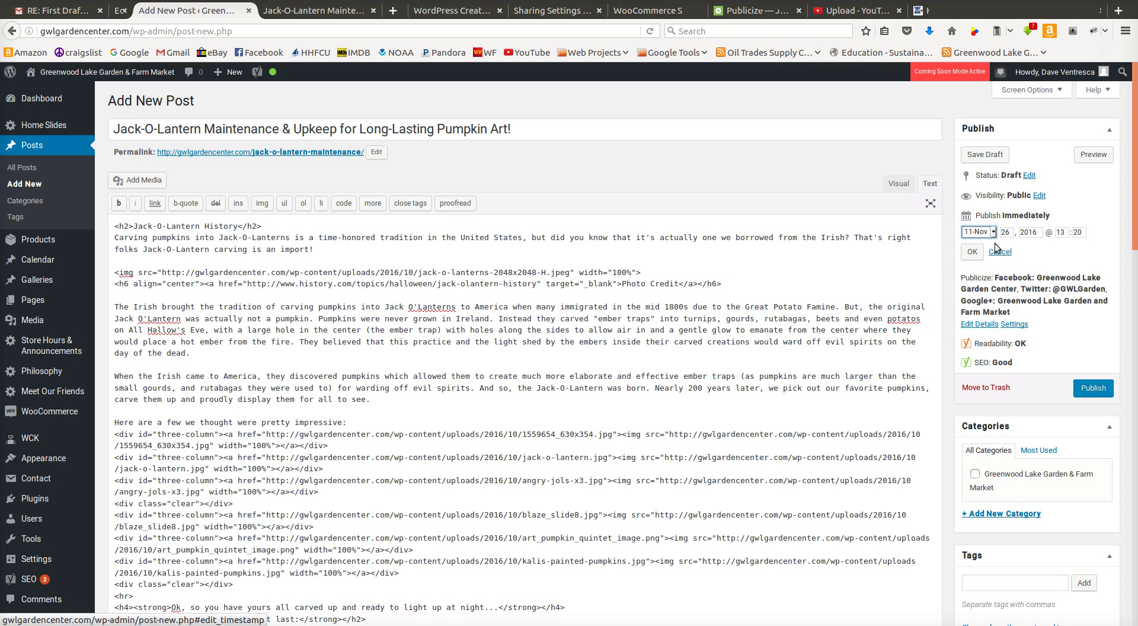
left_click(1056, 247)
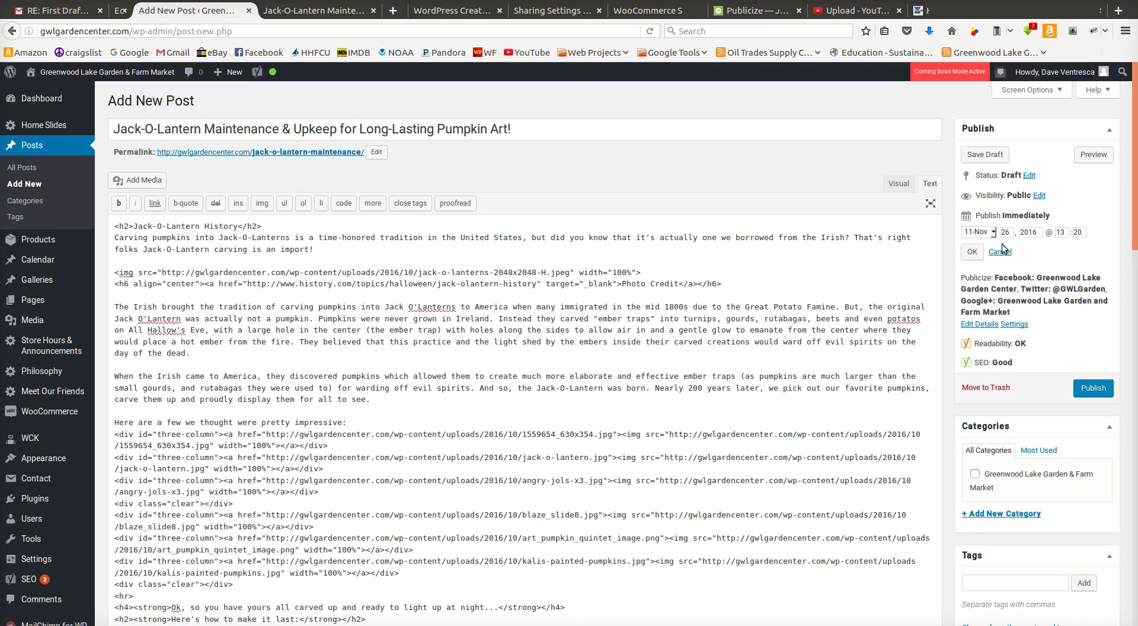
left_click(972, 252)
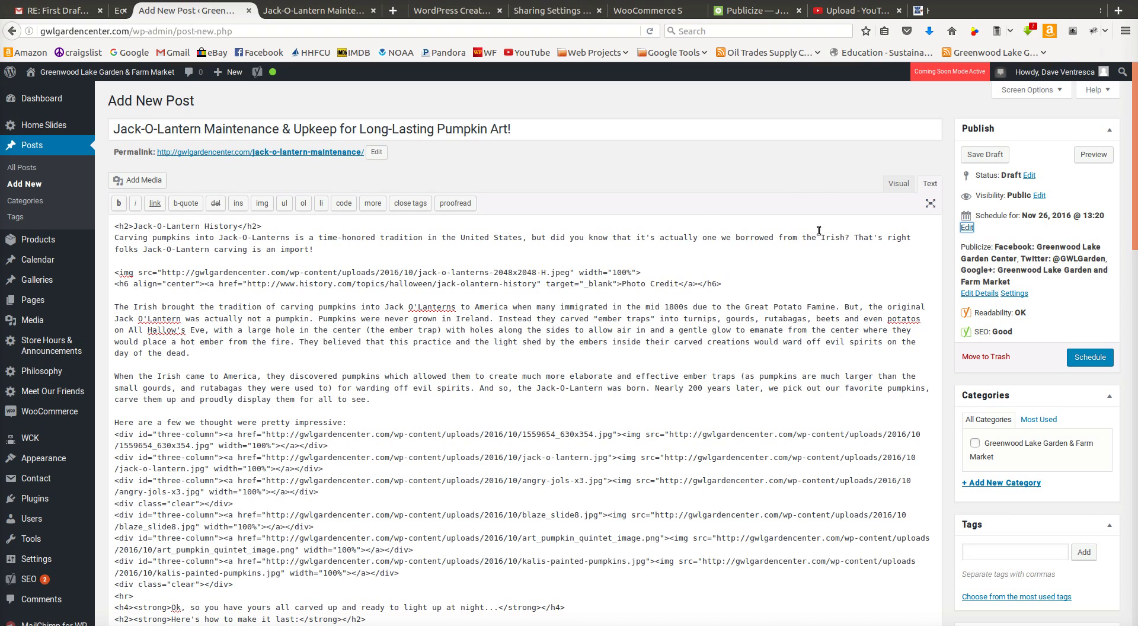
Open the Publicize details, exclude the Twitter and Google+ accounts from sharing, and include Google+ again.
left_click(975, 295)
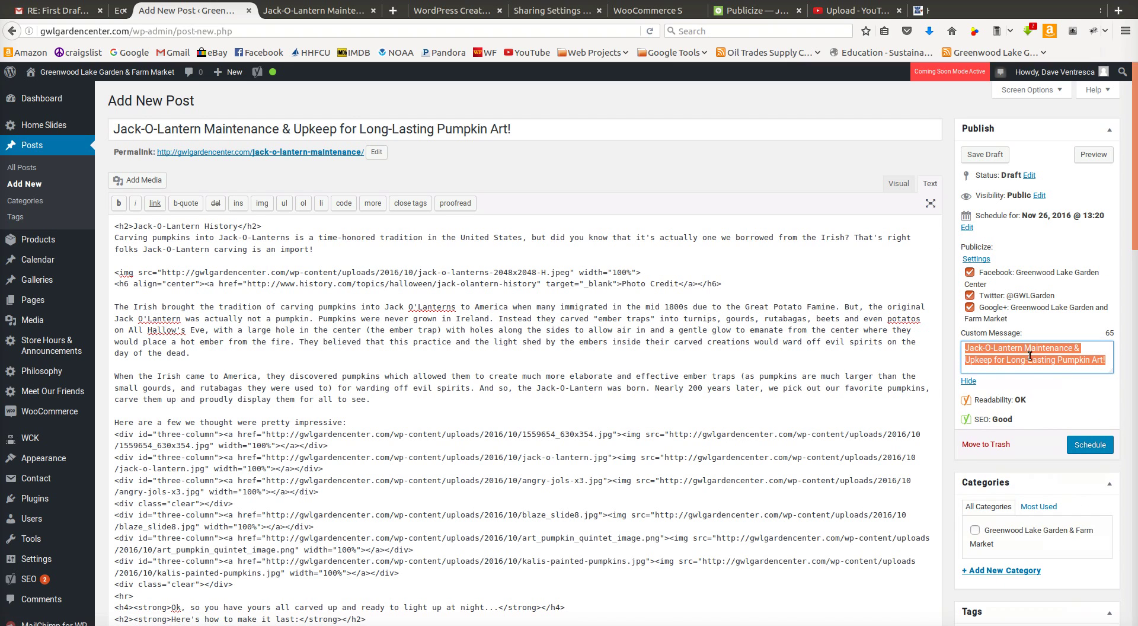
scroll(1052, 281, "down", 1)
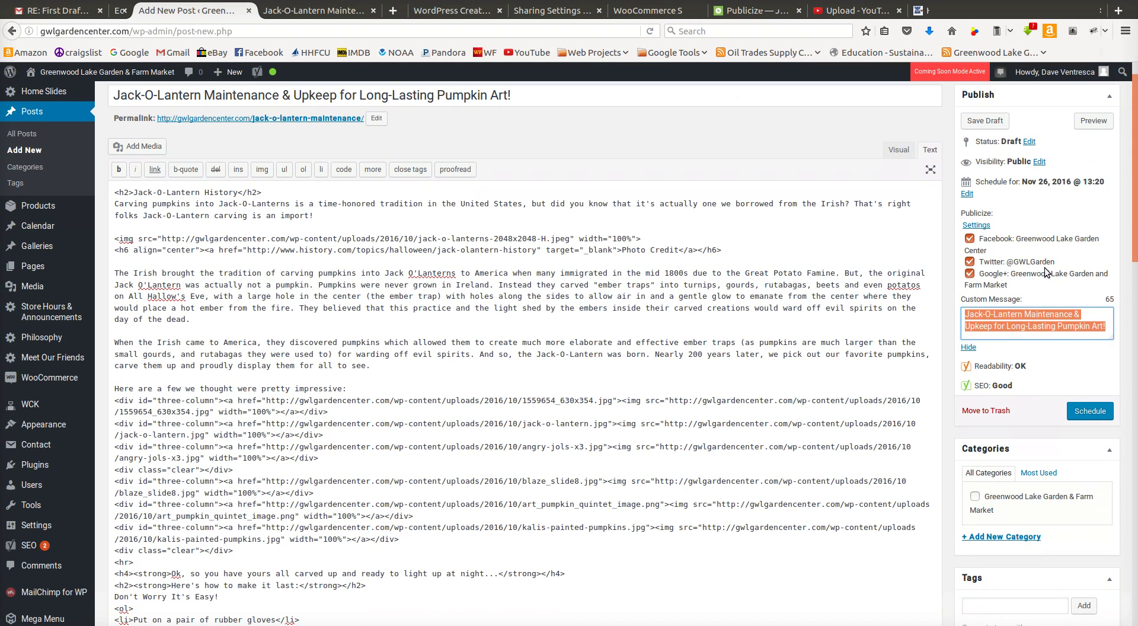
left_click(970, 262)
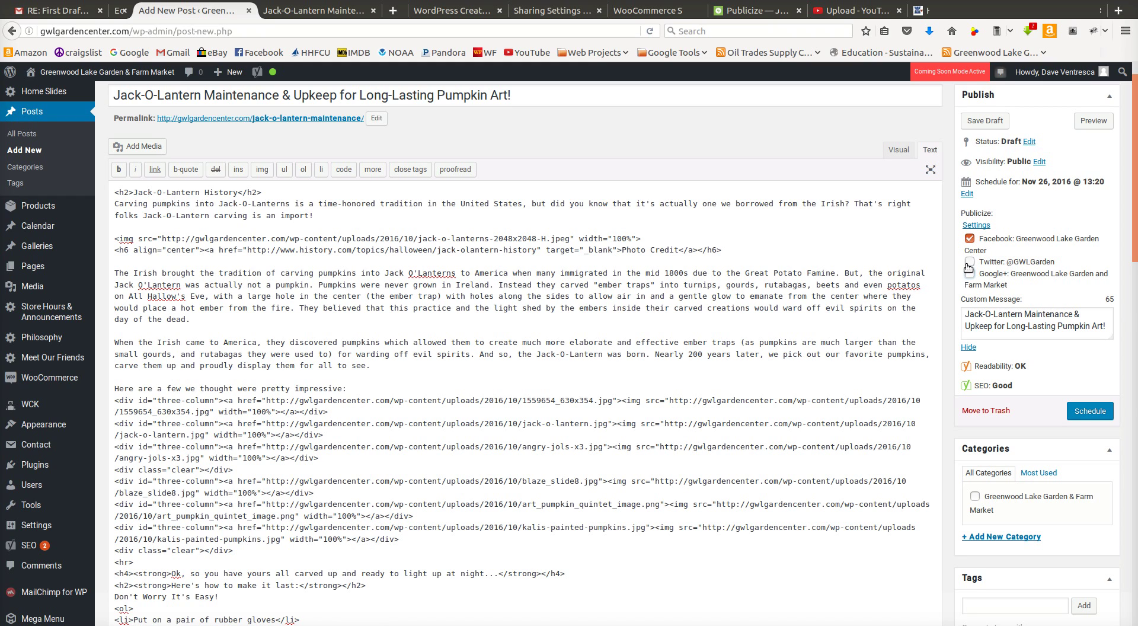
left_click(968, 273)
Set the month of the post's scheduled publishing date back to October and apply it.
left_click(966, 193)
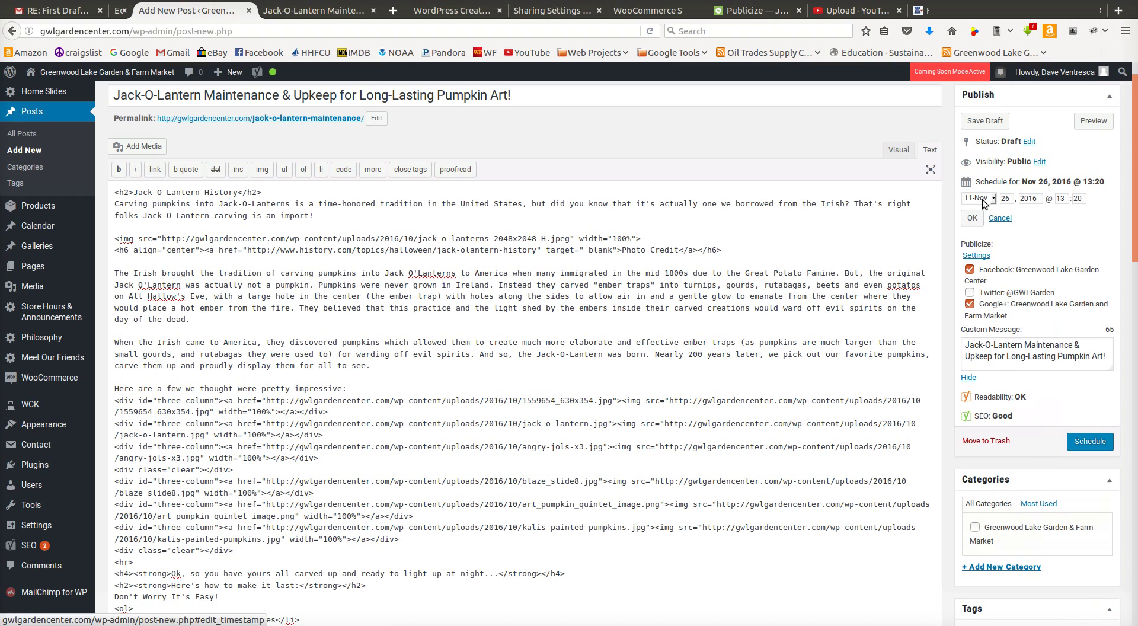
left_click(984, 202)
left_click(984, 286)
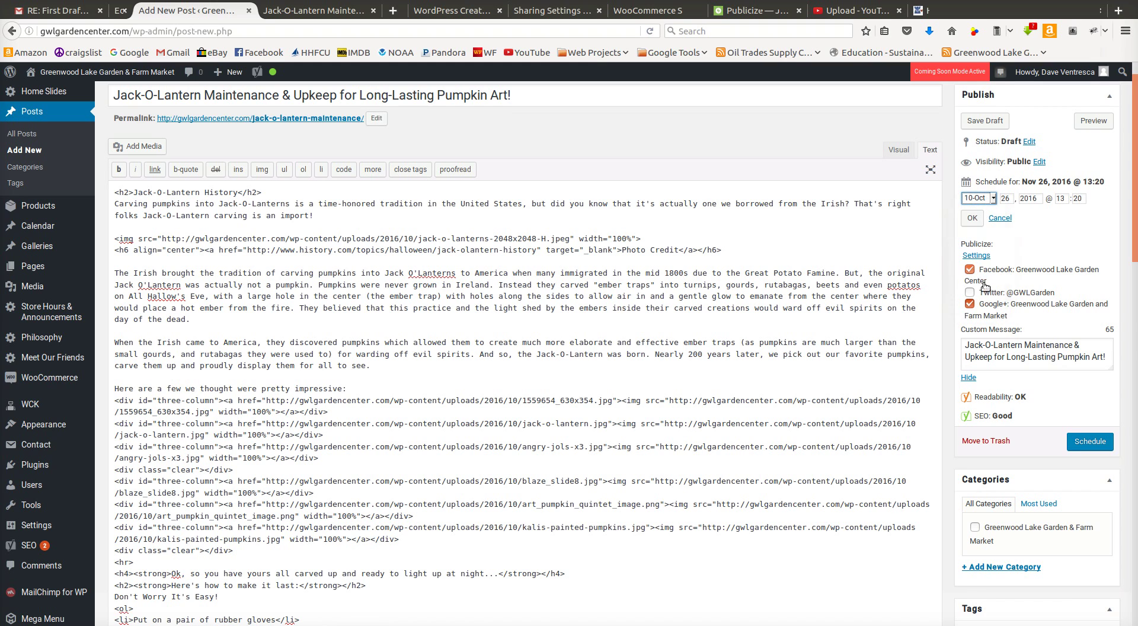
left_click(972, 218)
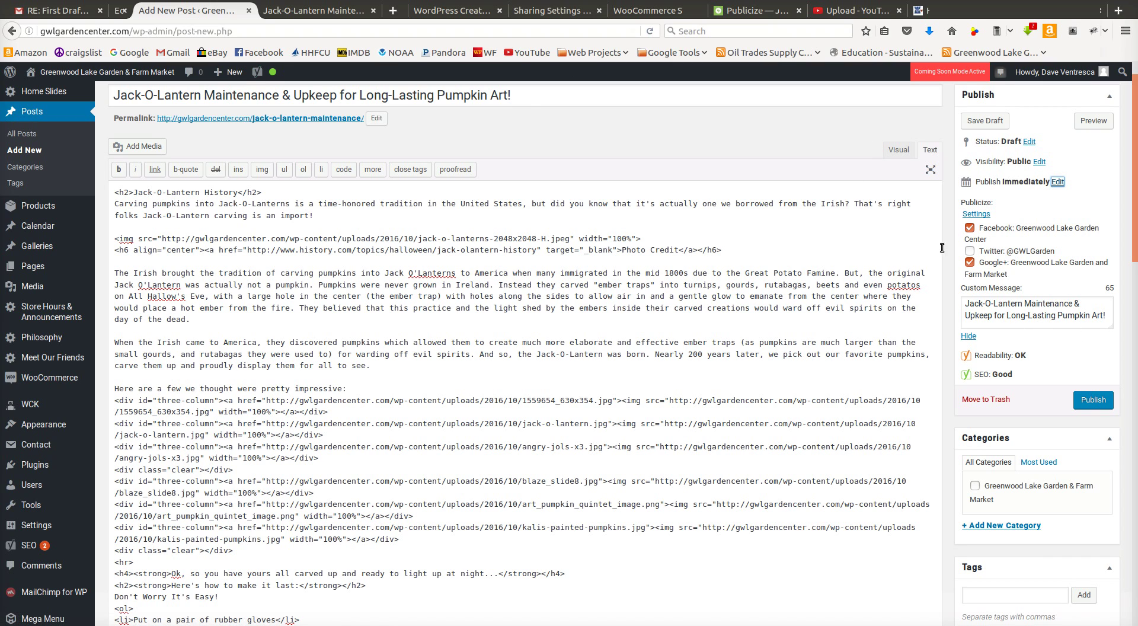
Include the Twitter account in Publicize sharing again and collapse the sharing details.
left_click(969, 250)
scroll(1059, 316, "down", 2)
left_click(1057, 238)
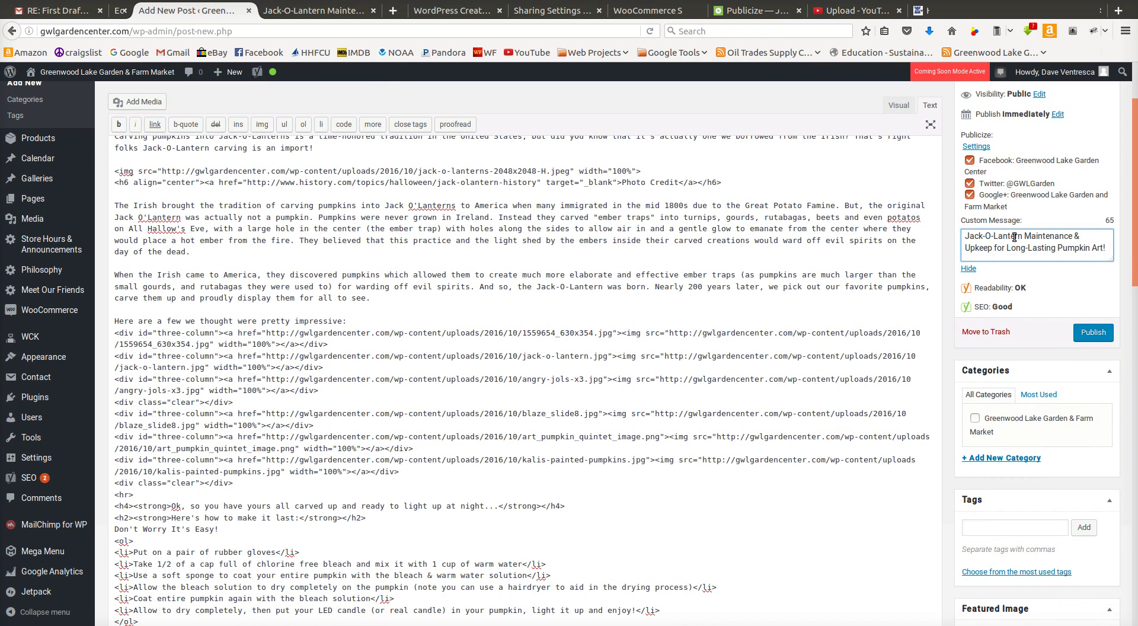
left_click(968, 270)
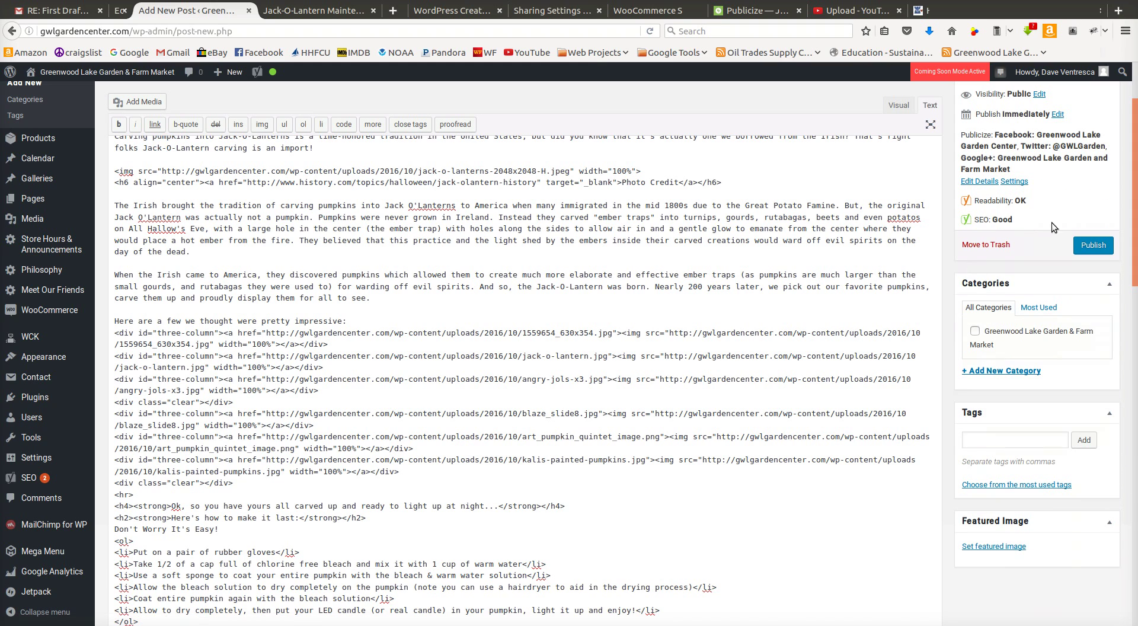
Create a new category named "Tips & Tricks" without a parent and assign it to the post.
left_click(1006, 370)
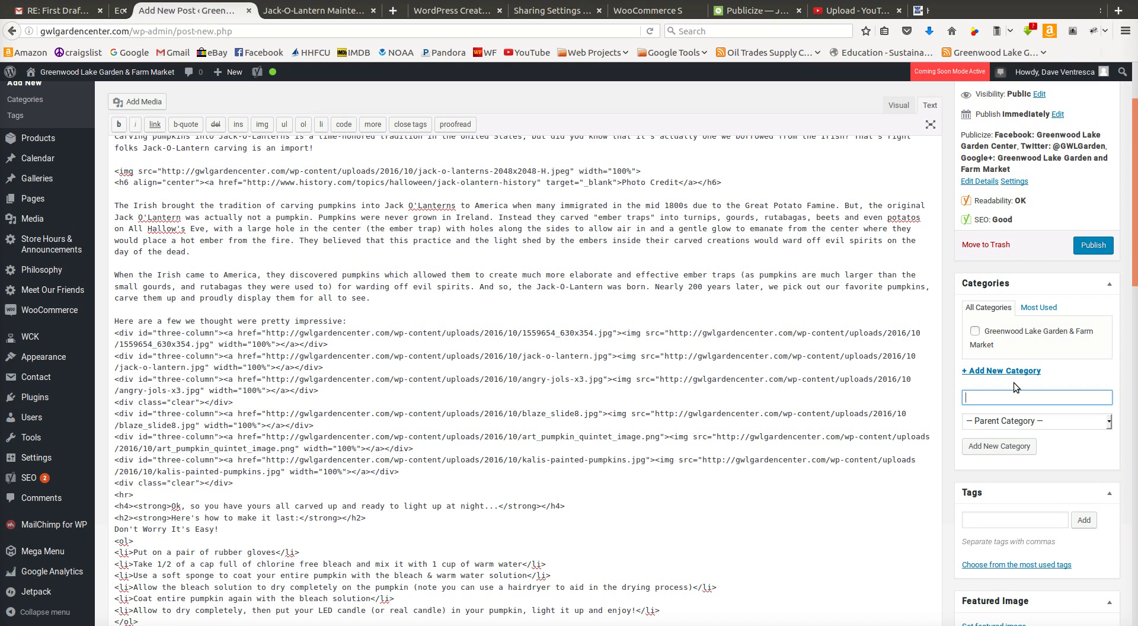
type("Tips & Tricks")
left_click(993, 445)
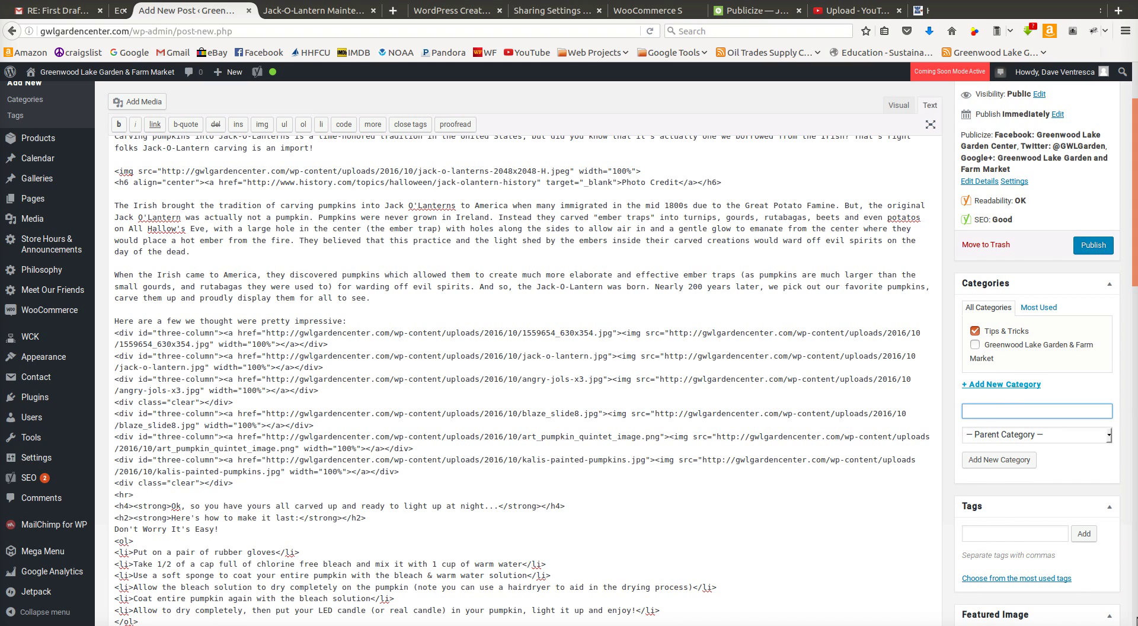
Add the tags Jack-O-Lantern, Pumpkins, Halloween, All Hallow's Eve and Jack-O-Lantern History to the post.
scroll(860, 300, "down", 3)
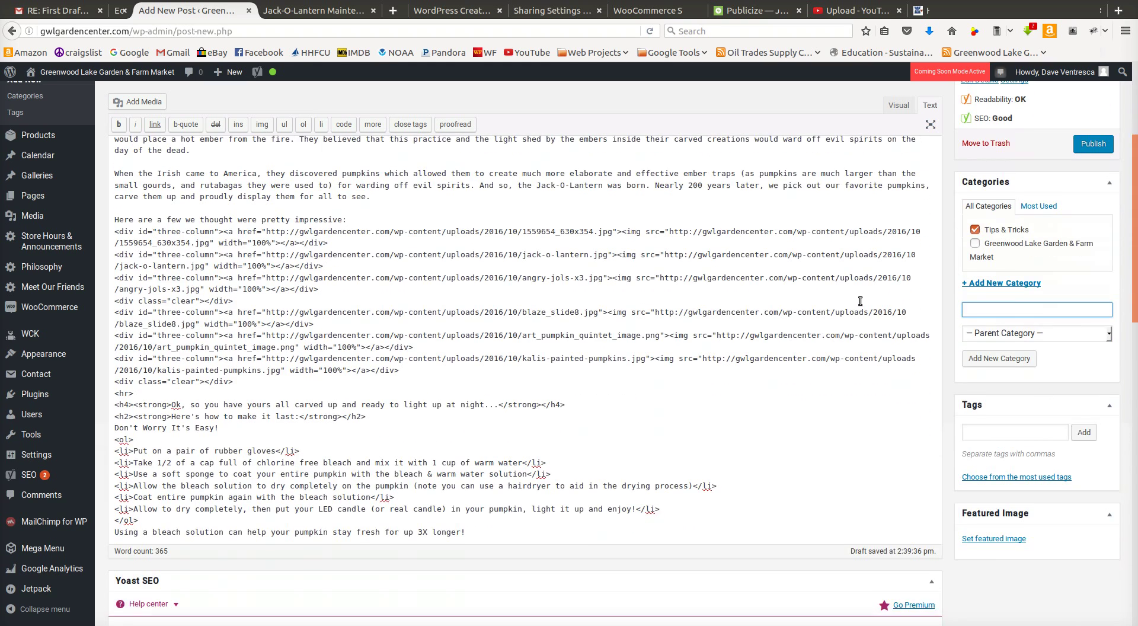
left_click(985, 432)
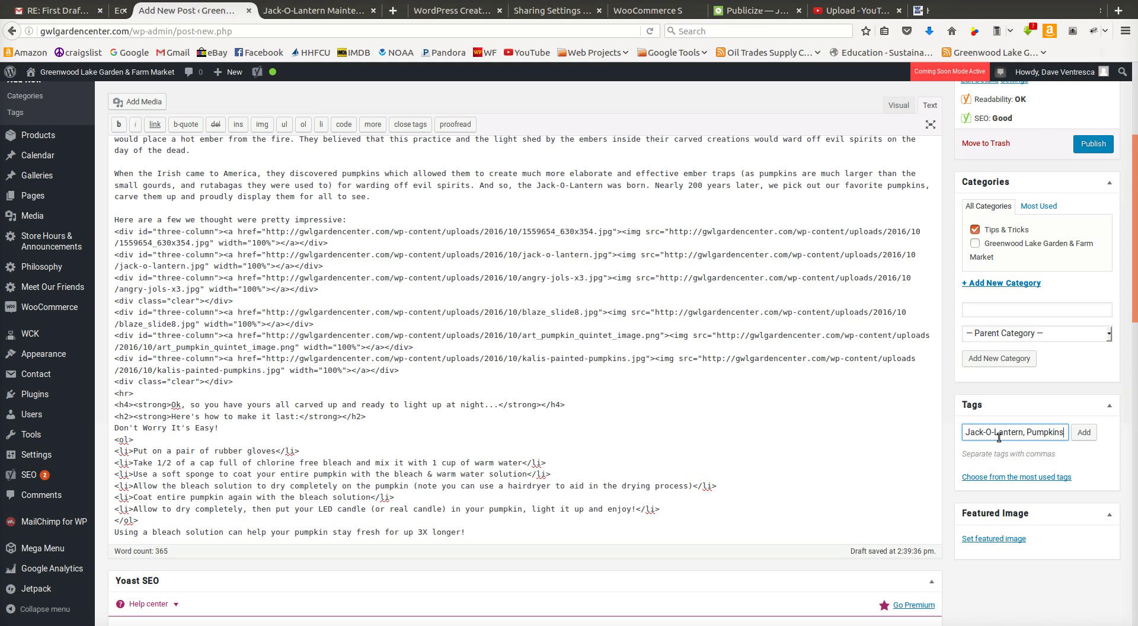
type(", Hallw")
key("BackSpace")
type("oween, All Hall=")
key("BackSpace")
type("ow")
type("'s Eve, ")
type("Jack")
type("-O")
type("-Lantern")
type(" History,")
key("Return")
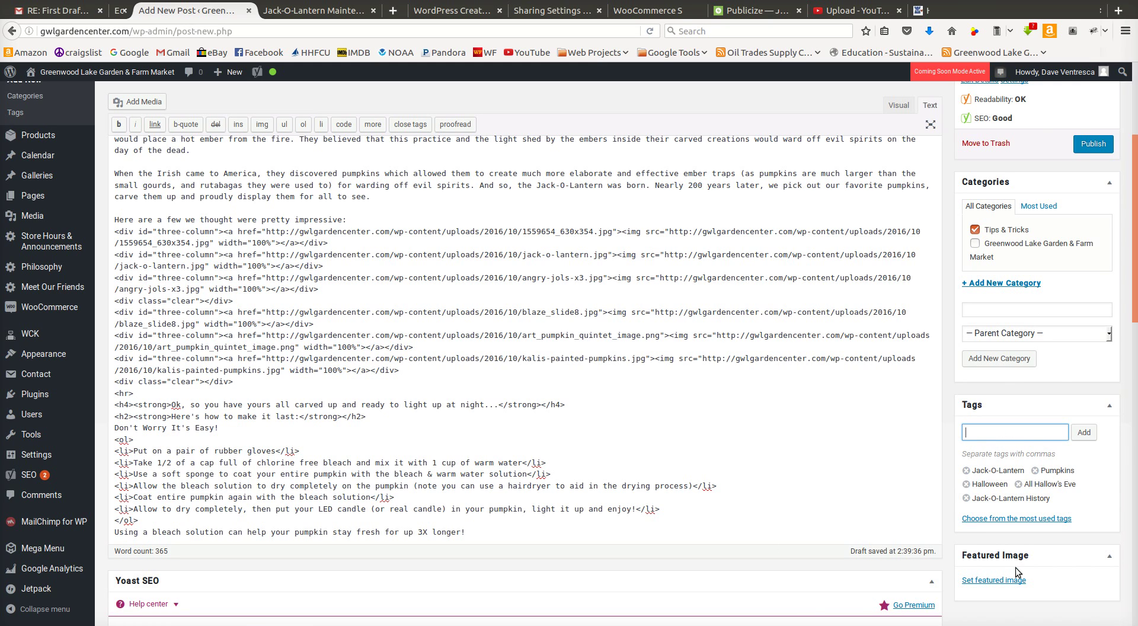
Set blaze_slide8.jpg from the media library as the post's featured image.
left_click(1007, 581)
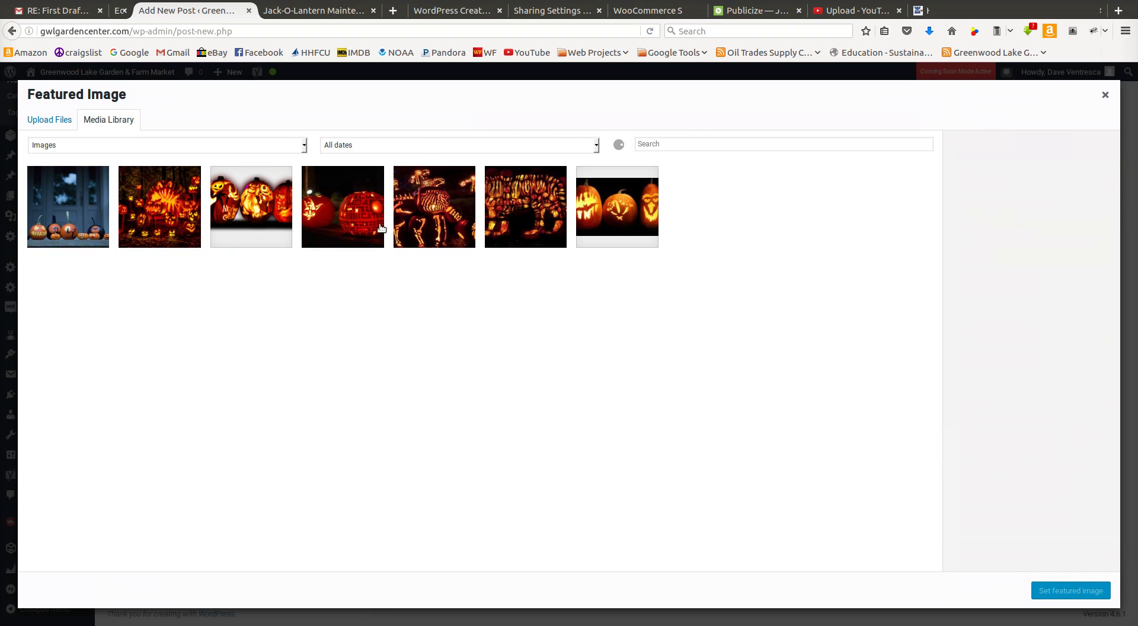
left_click(403, 200)
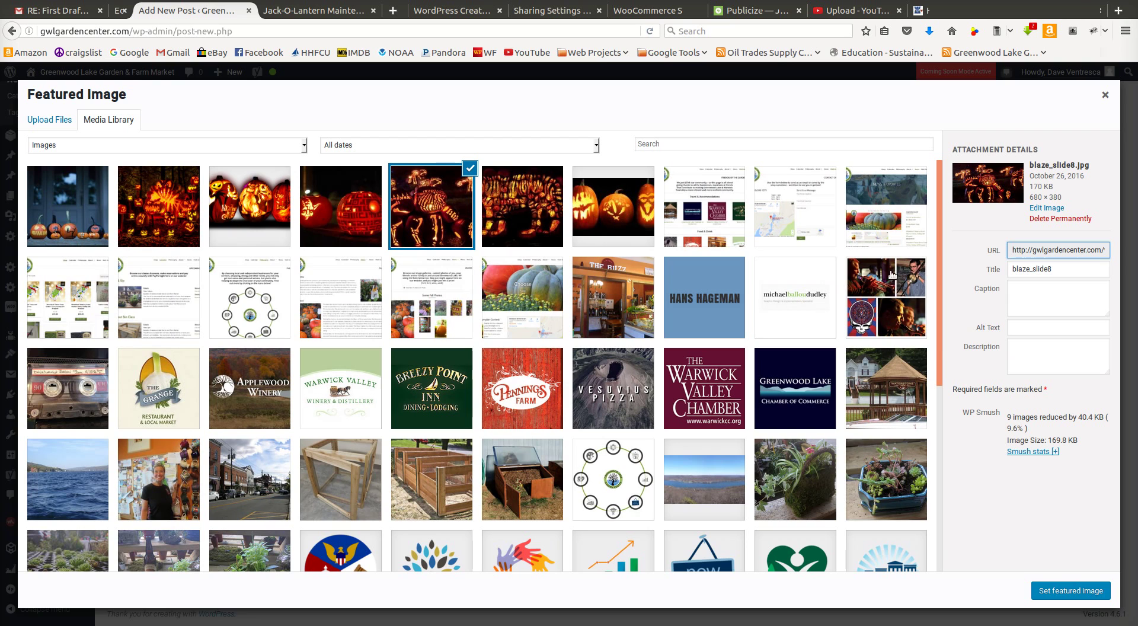
left_click(1076, 590)
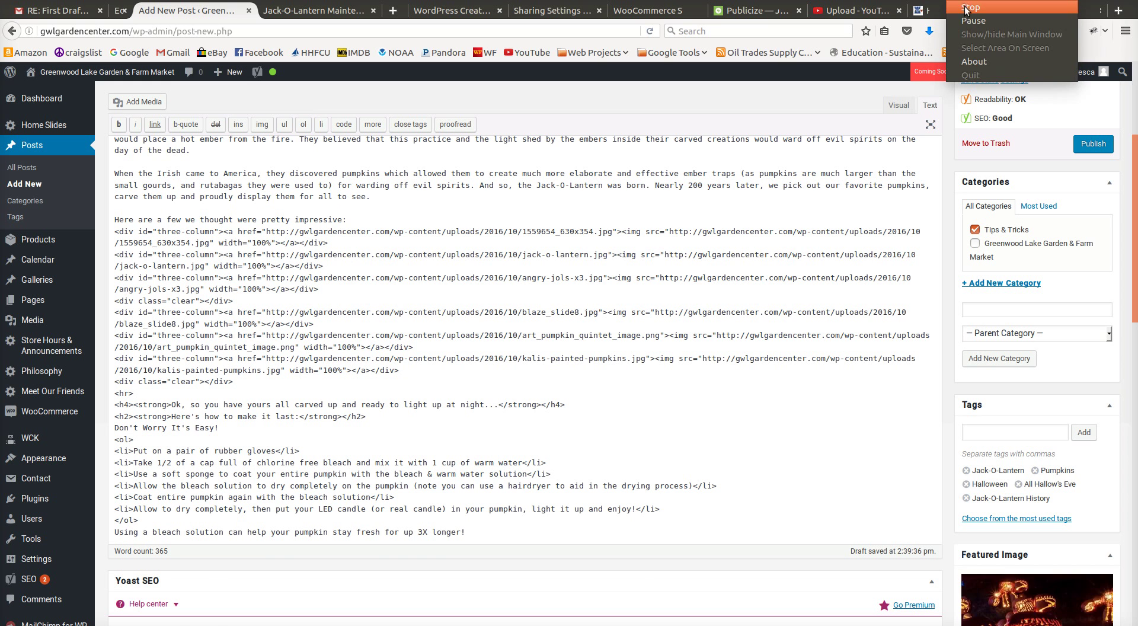
scroll(1040, 284, "up", 5)
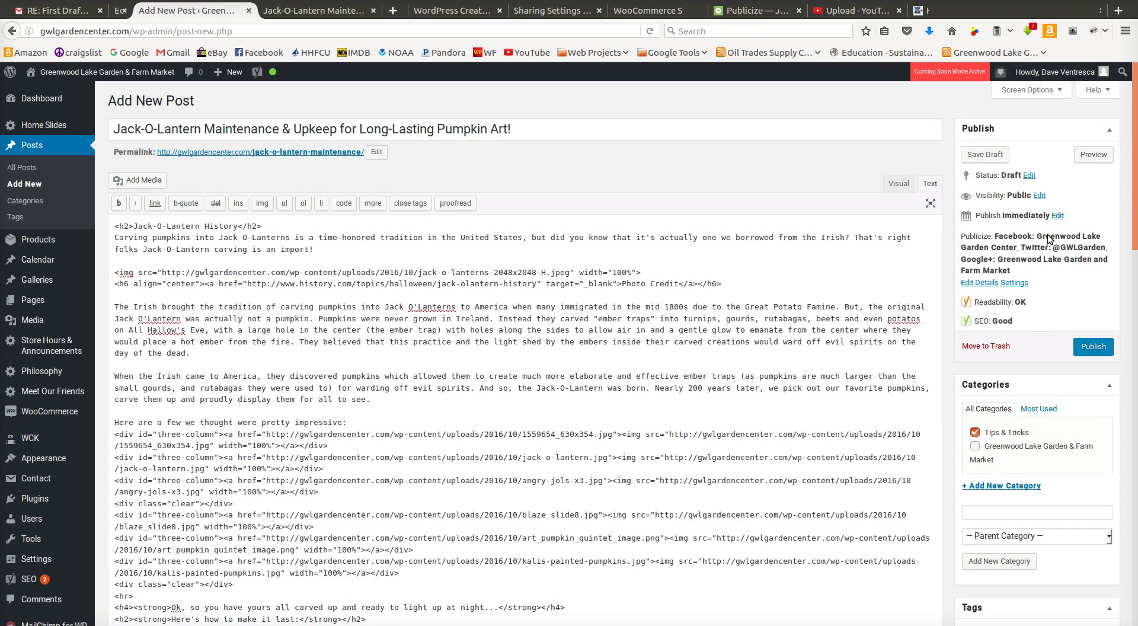
Preview the draft post and examine its full layout, from the title and images to the instructions and tags.
scroll(1051, 290, "down", 5)
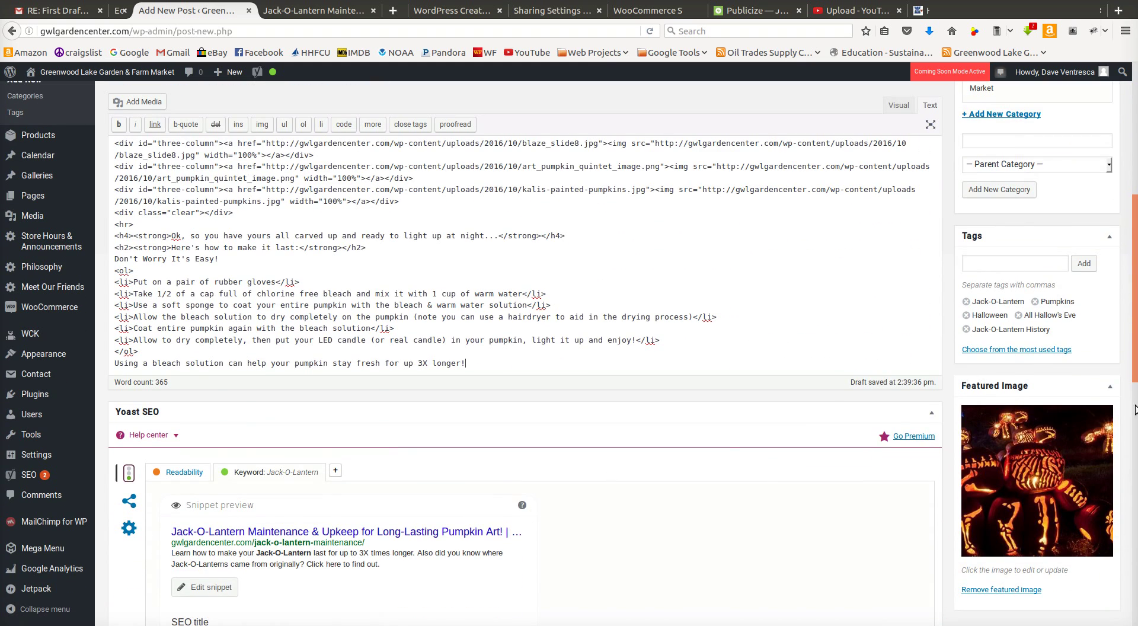
scroll(1063, 307, "up", 3)
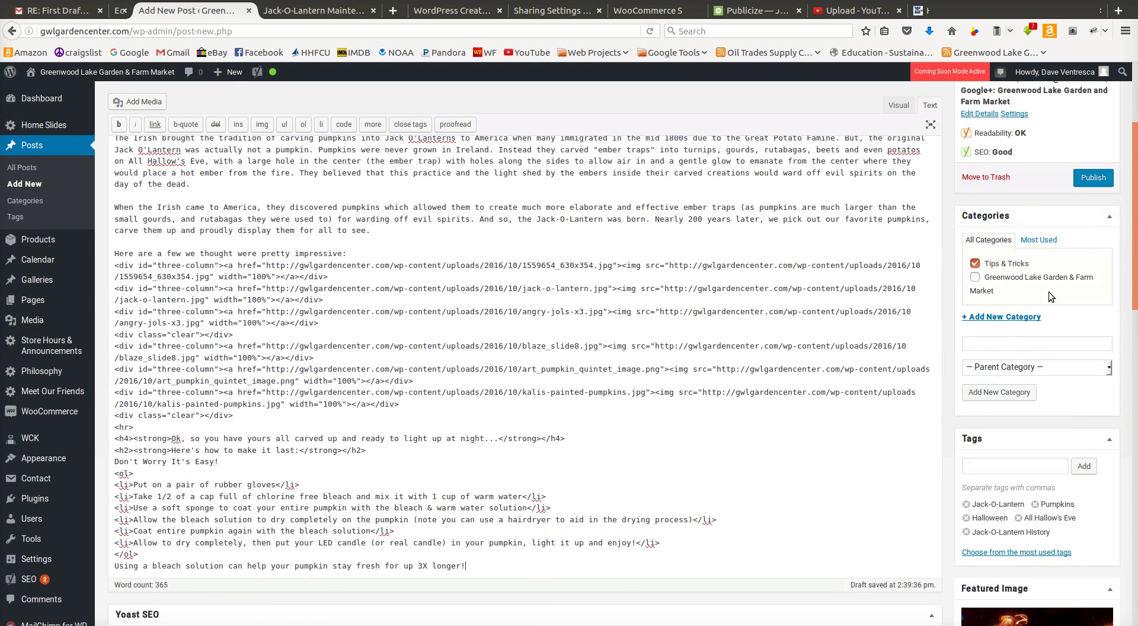
scroll(1048, 292, "up", 3)
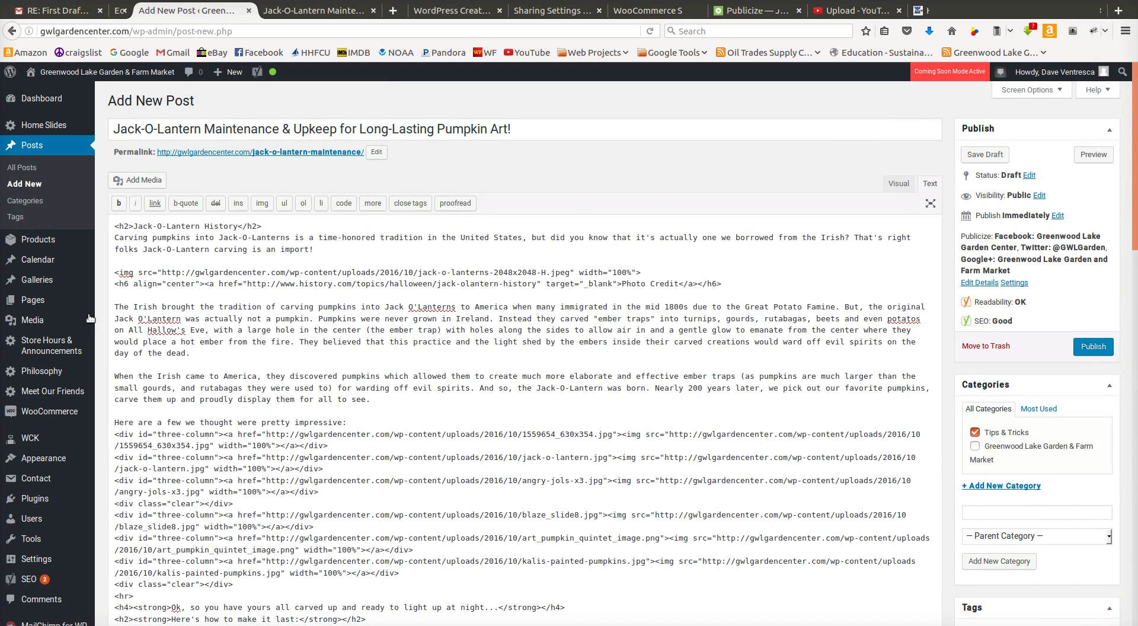
left_click(1093, 154)
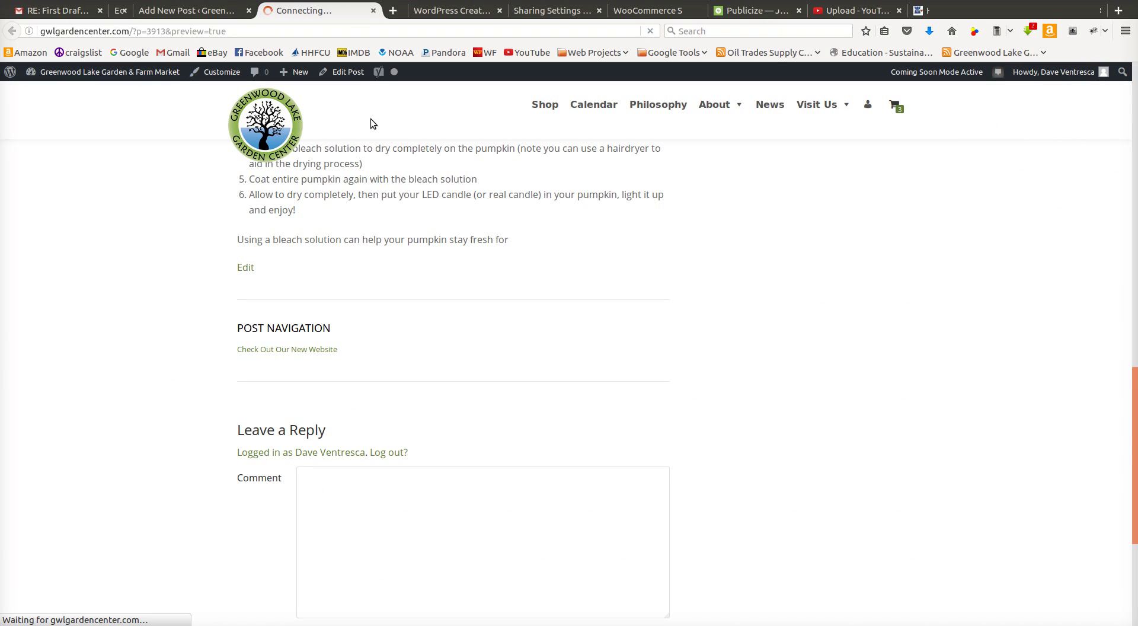
scroll(474, 267, "up", 7)
scroll(474, 266, "up", 5)
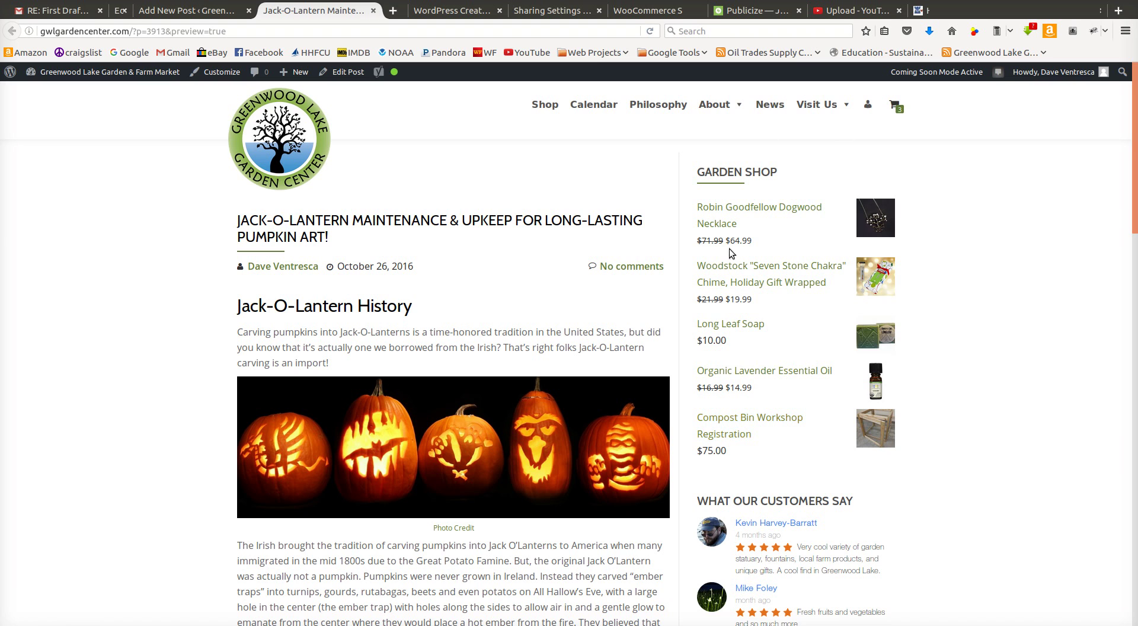
scroll(977, 263, "down", 5)
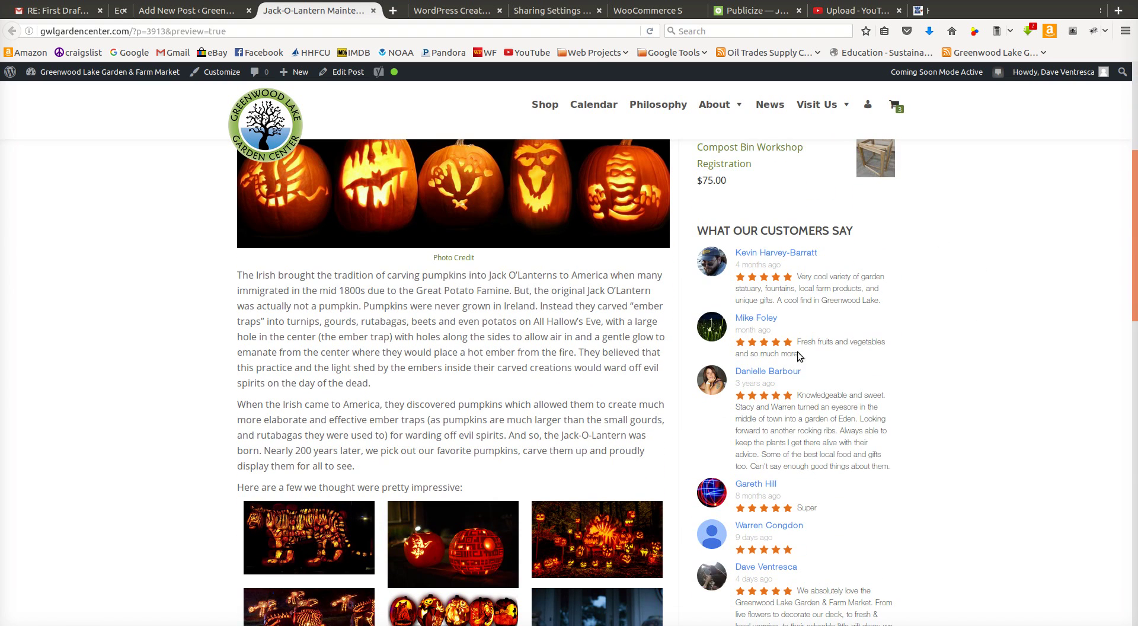
scroll(887, 453, "down", 13)
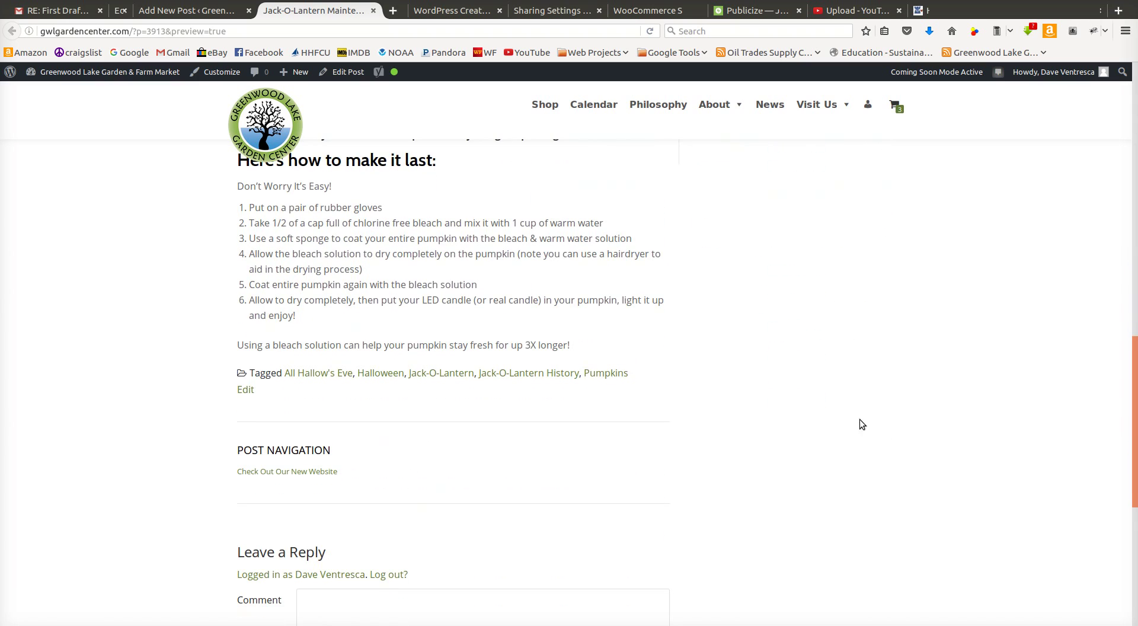
scroll(417, 479, "up", 20)
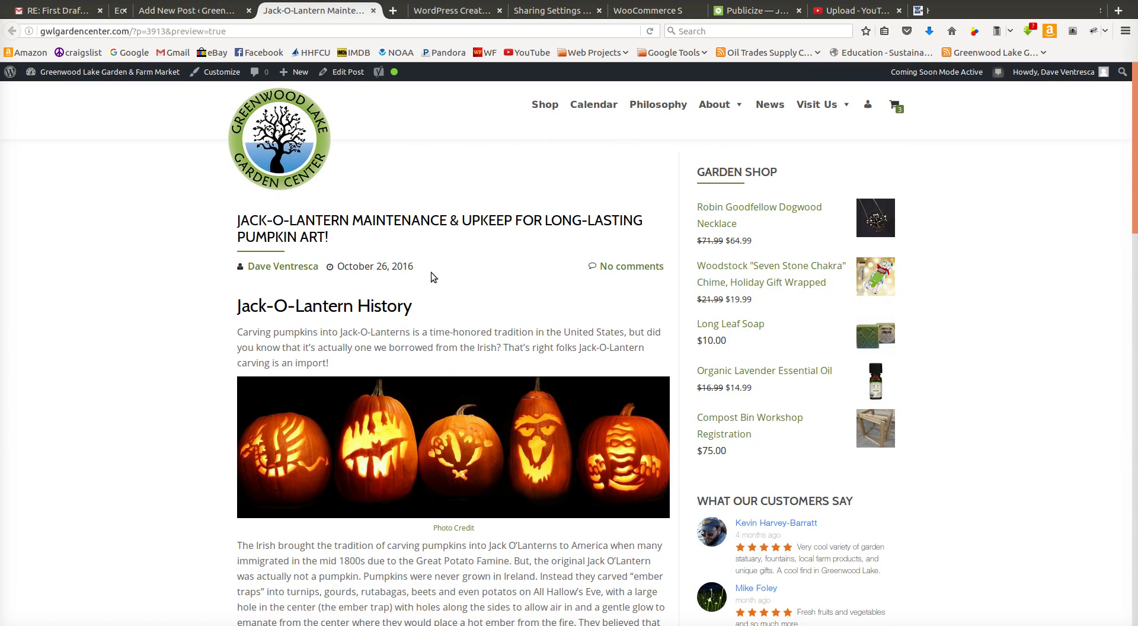
Exclude the Facebook, Twitter and Google+ accounts from Publicize sharing and publish the Jack-O-Lantern post.
left_click(172, 8)
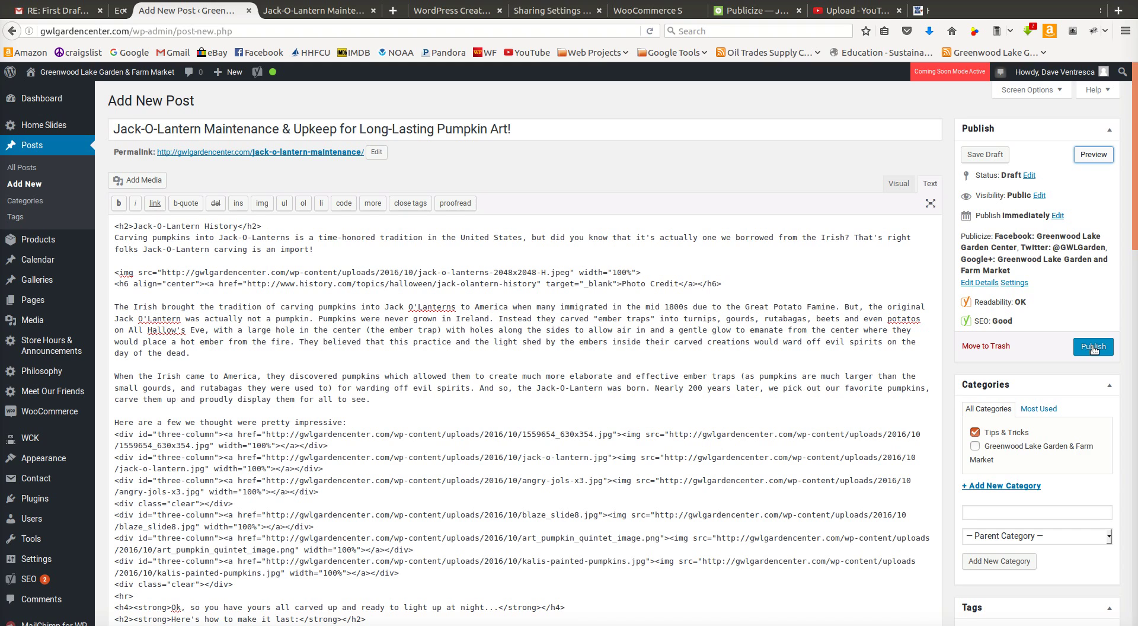
left_click(979, 283)
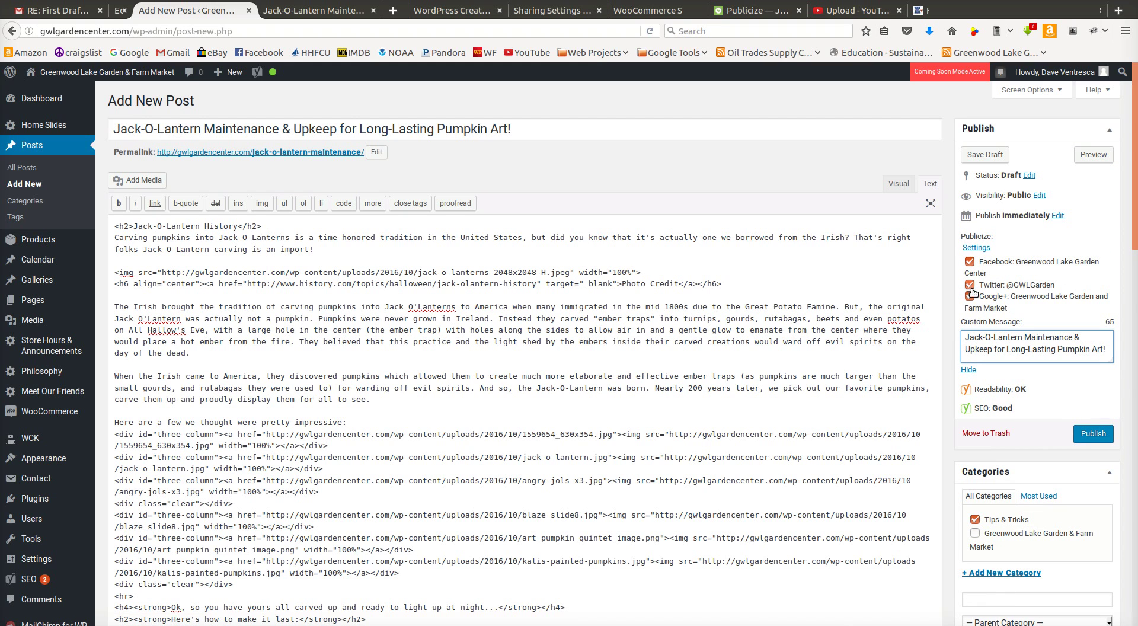
left_click(969, 262)
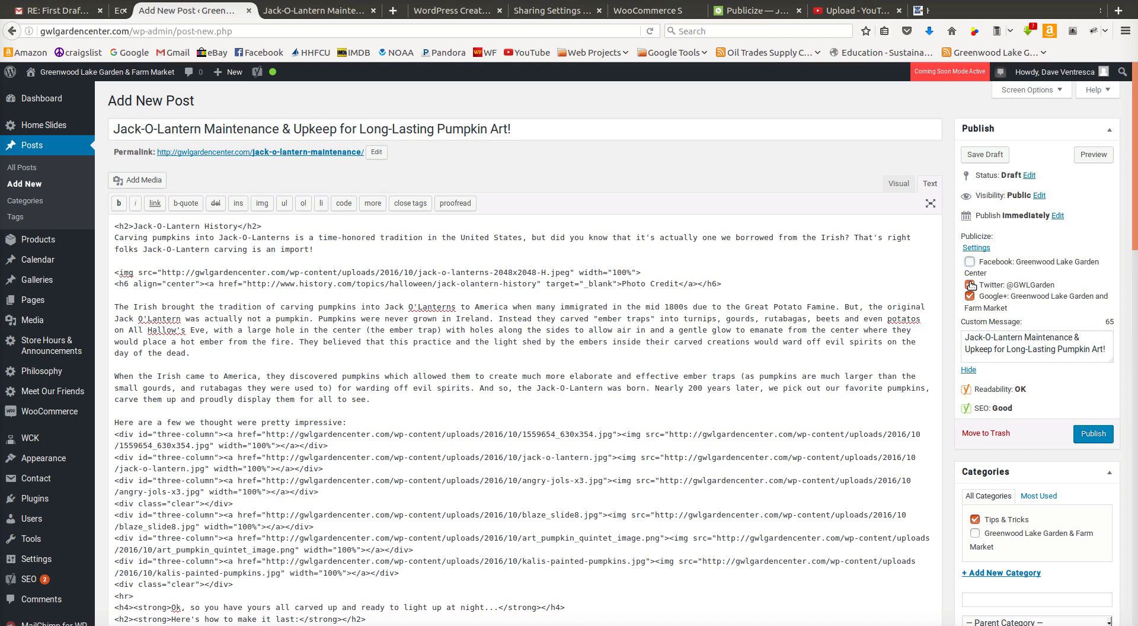
left_click(970, 285)
left_click(970, 296)
left_click(1099, 437)
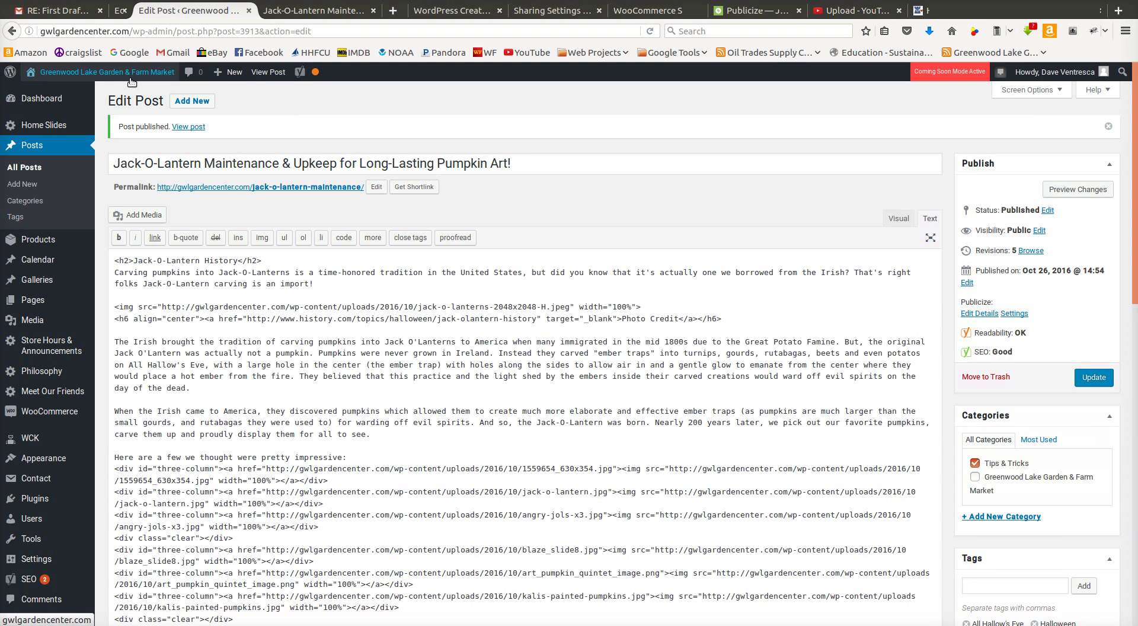
Open the site's News page and examine how the new post and the older website post are listed.
left_click(295, 16)
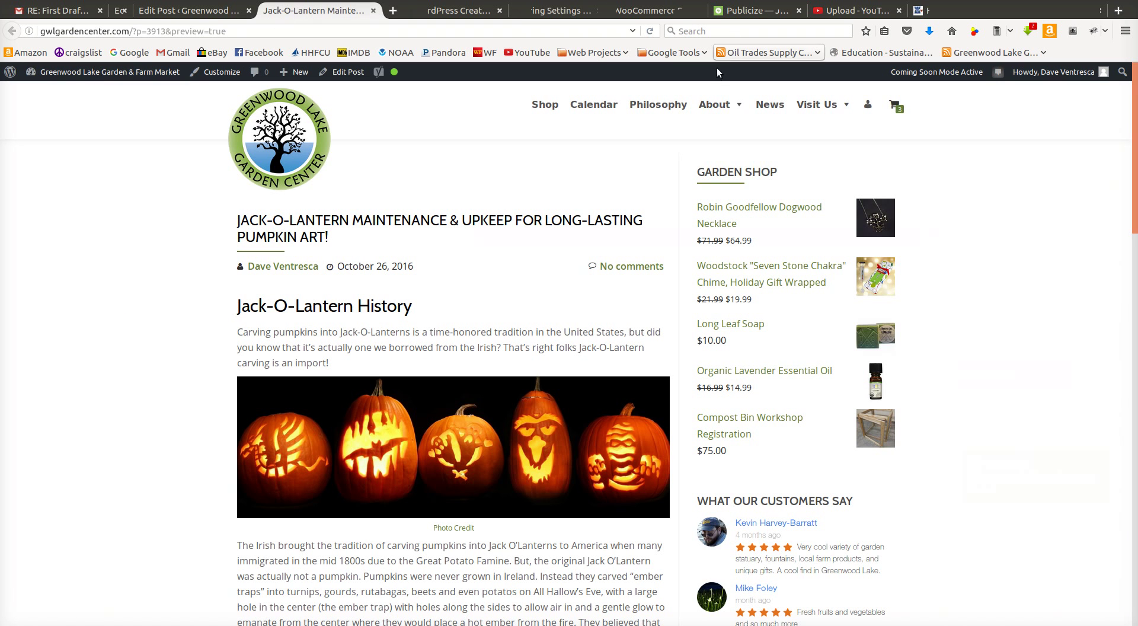
left_click(769, 105)
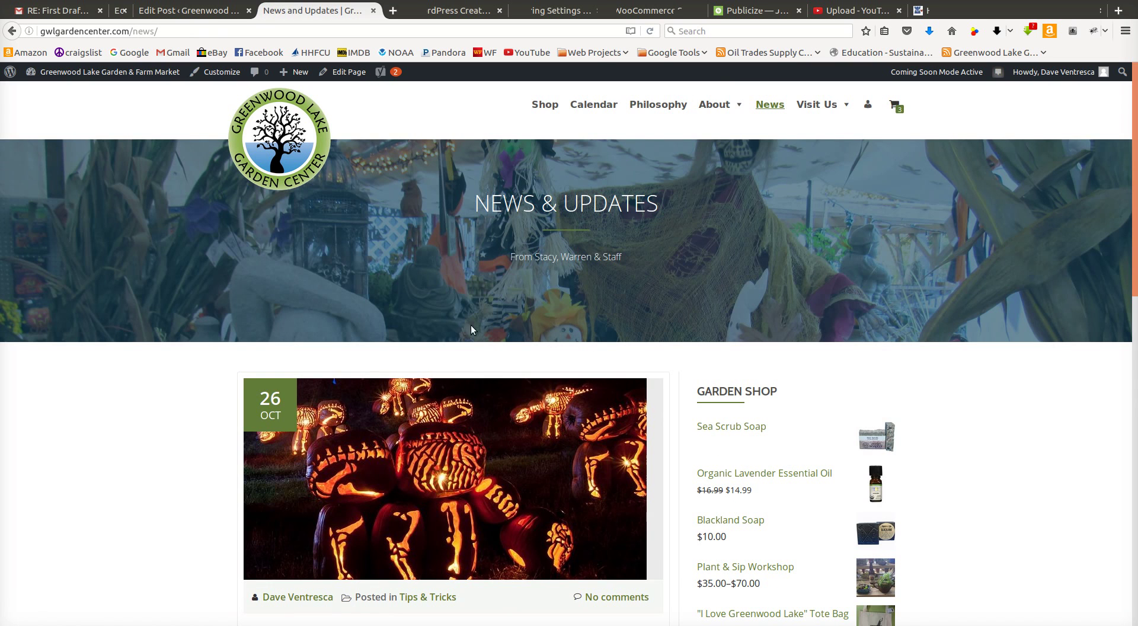
scroll(208, 389, "down", 4)
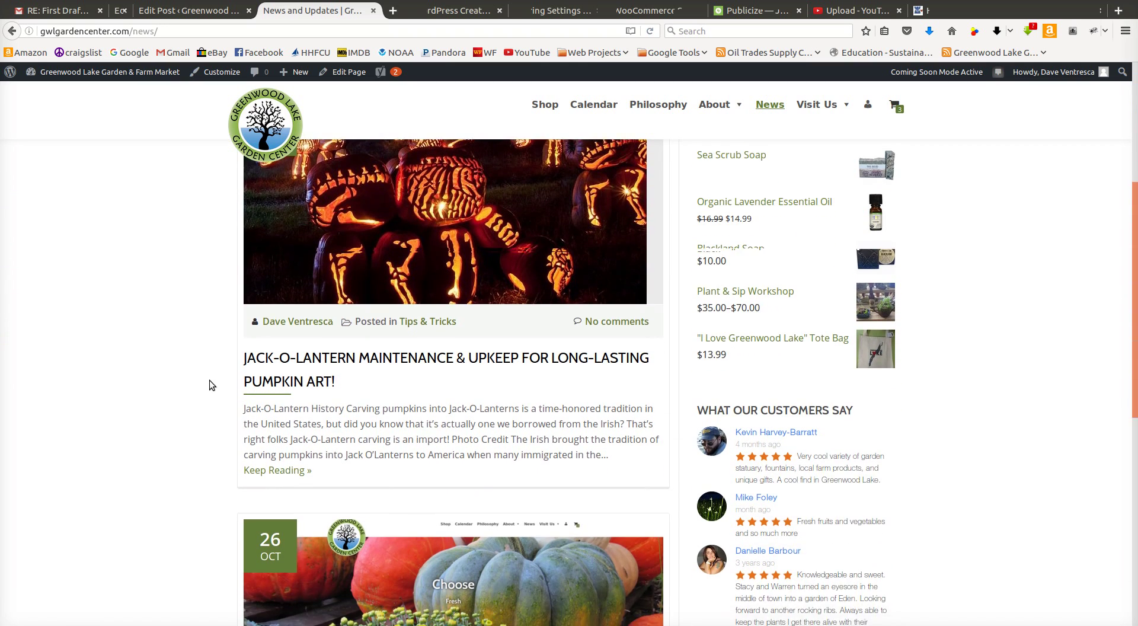
scroll(209, 379, "down", 2)
scroll(211, 361, "up", 5)
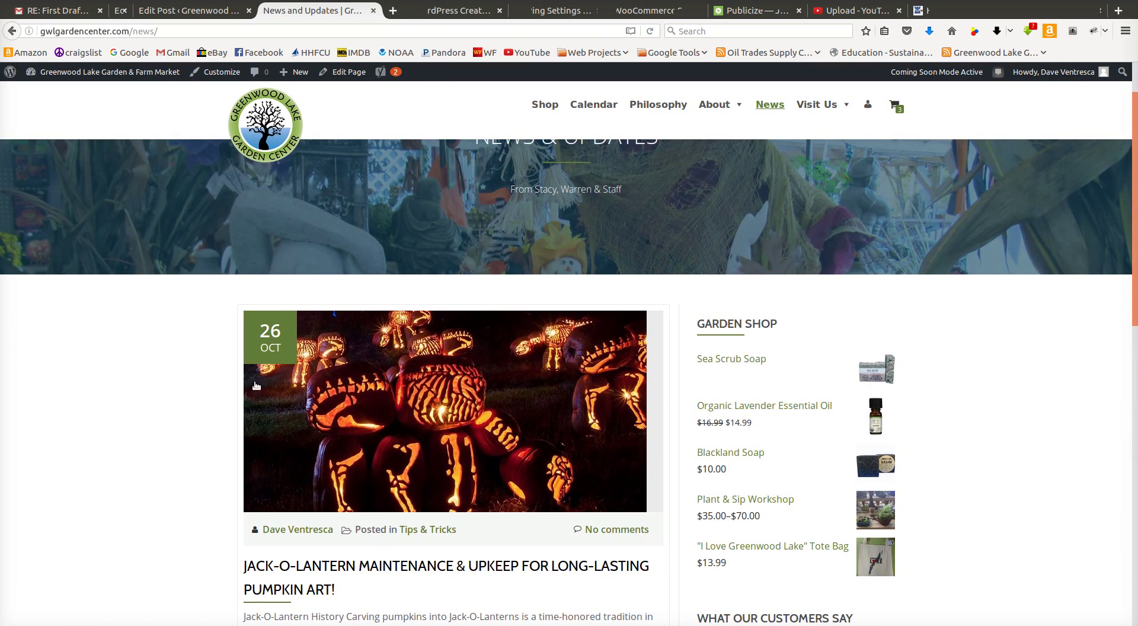
scroll(195, 392, "down", 2)
scroll(195, 398, "down", 4)
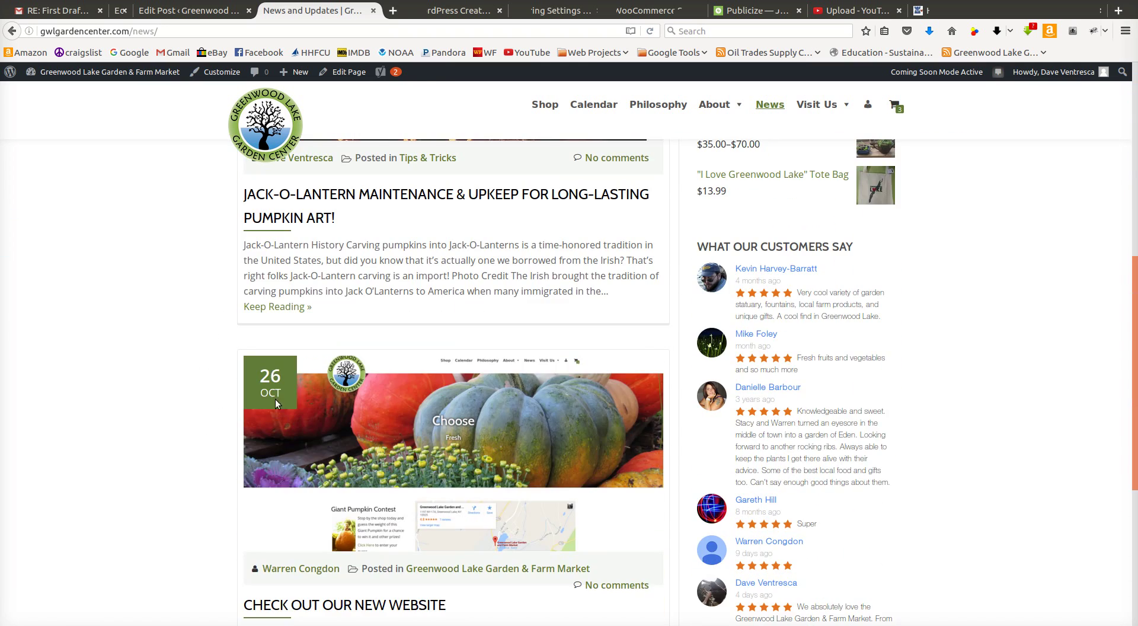
scroll(155, 351, "up", 5)
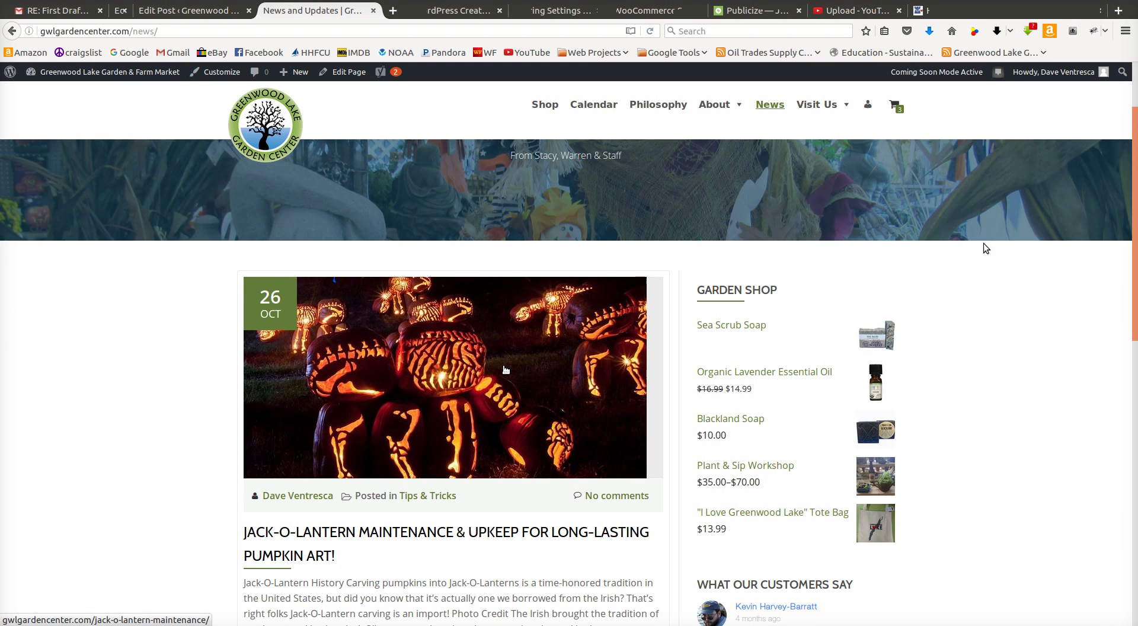
In the list of all posts, use Quick Edit to reassign the Jack-O-Lantern post to the second listed author.
left_click(187, 10)
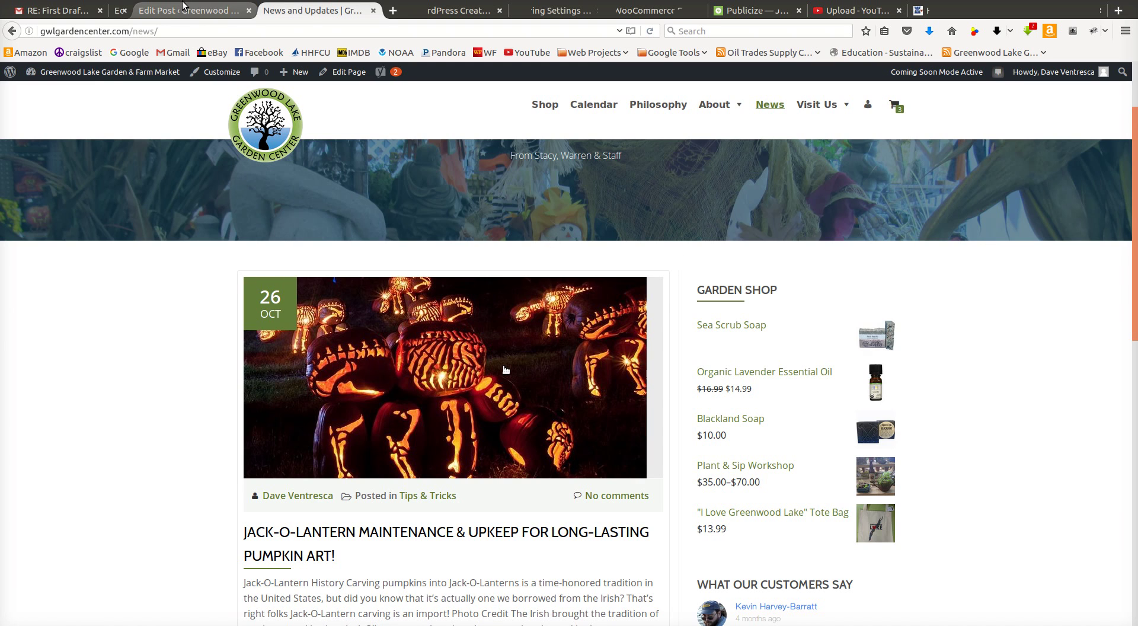
left_click(36, 146)
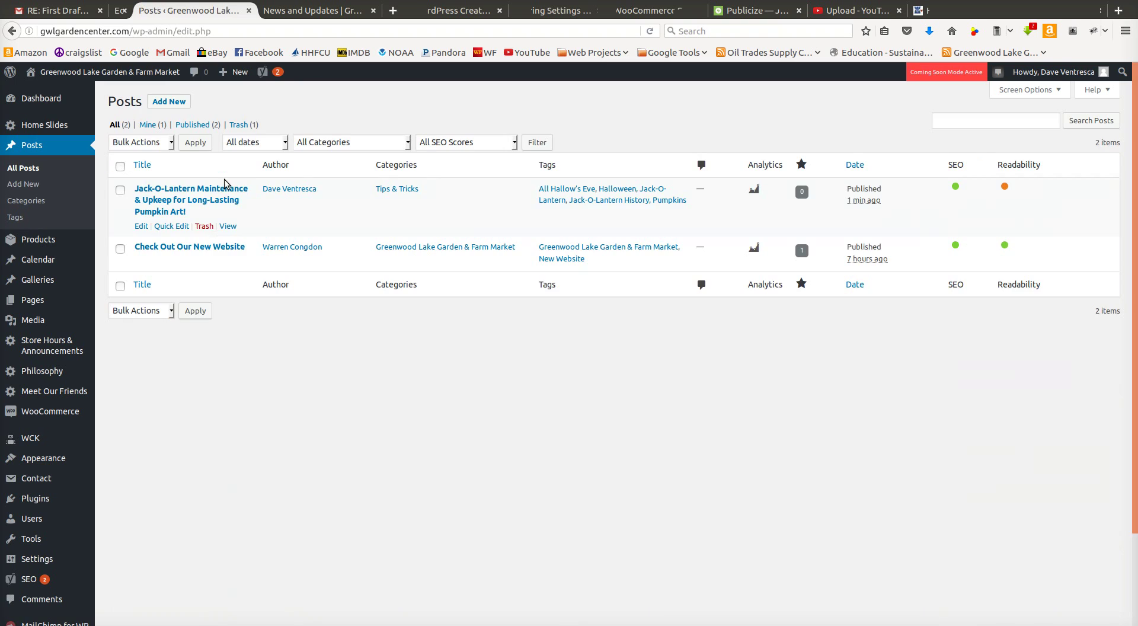
left_click(175, 227)
left_click(228, 266)
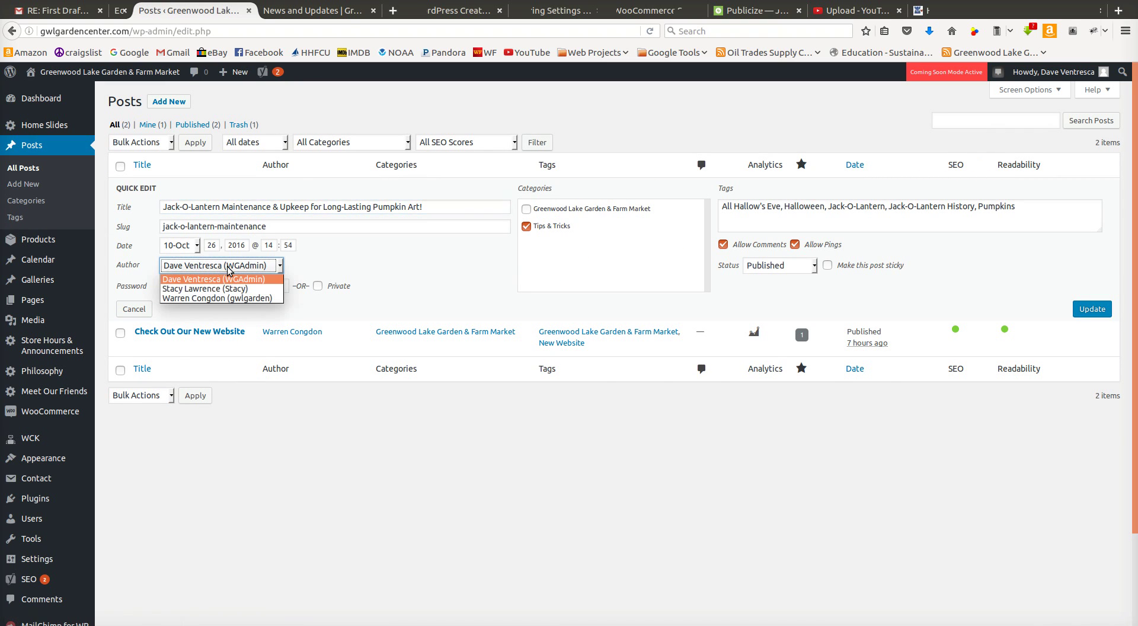
left_click(213, 289)
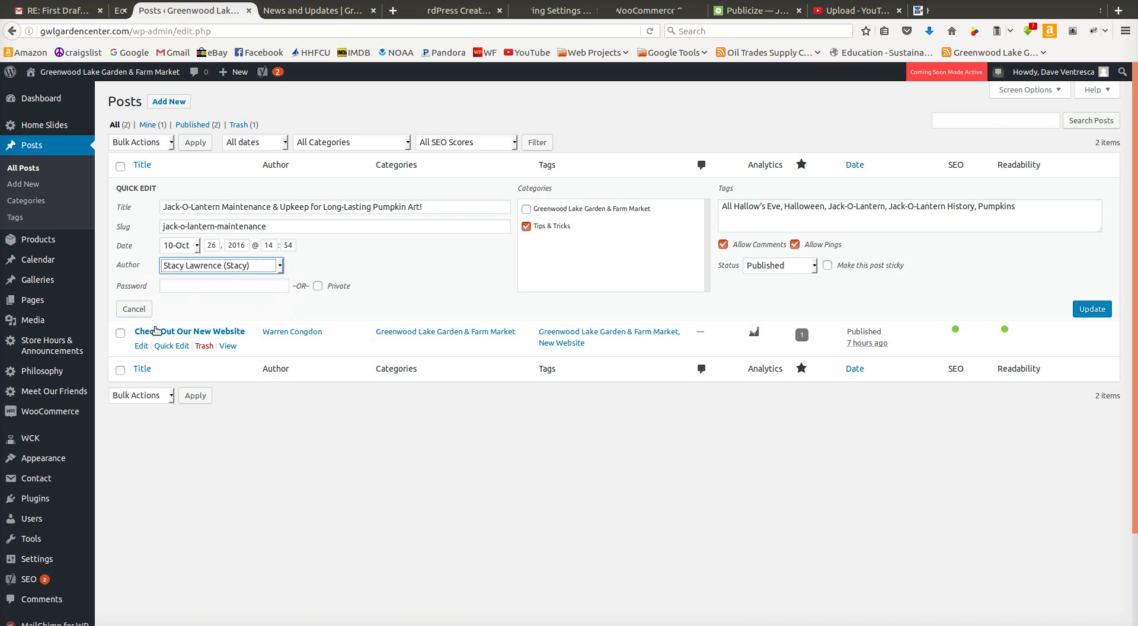
left_click(1091, 309)
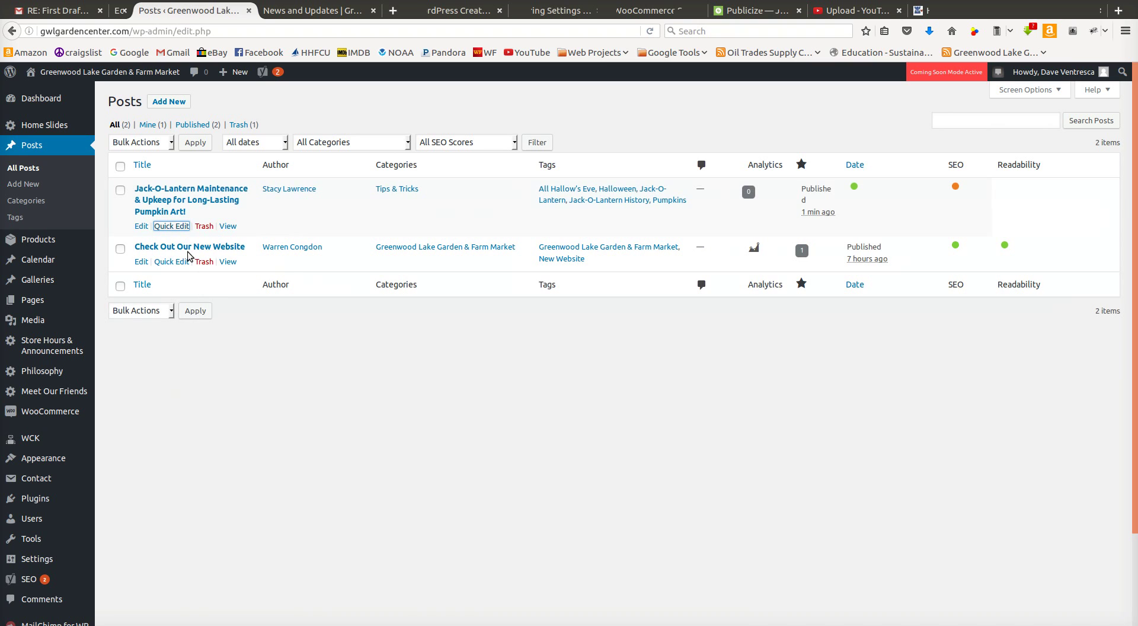
Use Quick Edit to set the publication day of the "Check Out Our New Website" post to October 21 and update it.
left_click(170, 262)
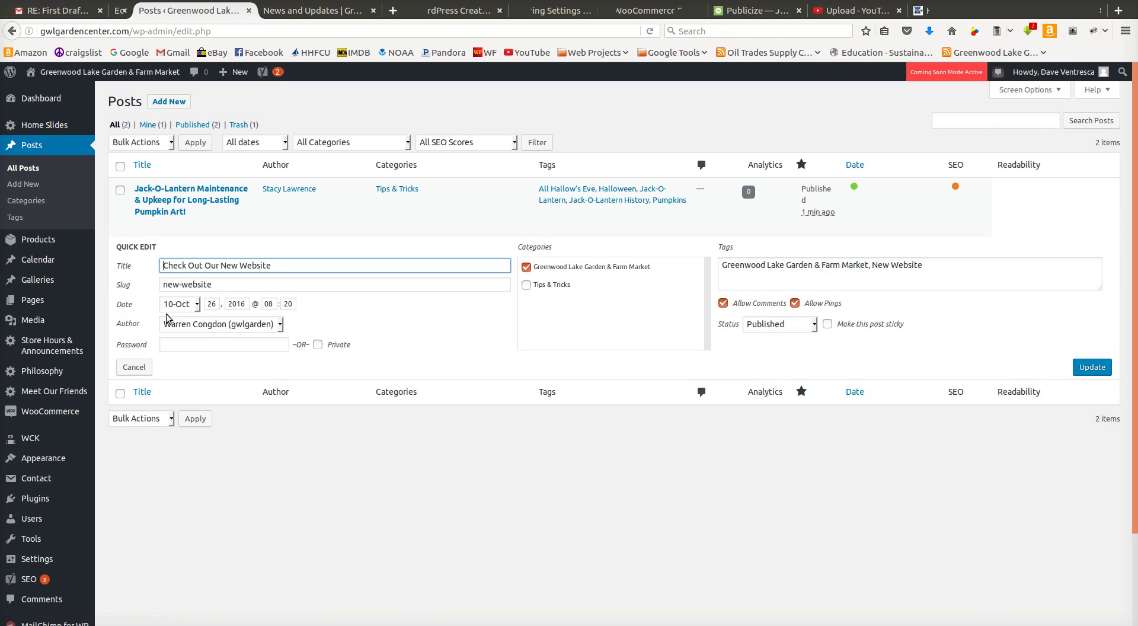
left_click(212, 303)
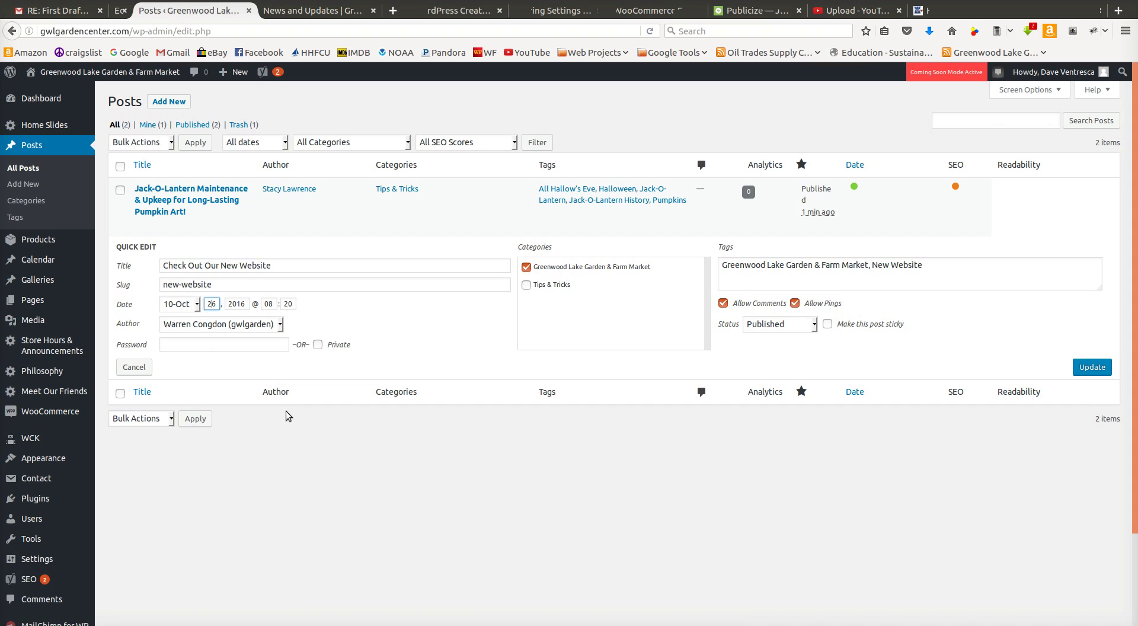
type("1")
left_click(1085, 361)
Reload the site's News page and examine the author and date shown for both listed posts.
left_click(324, 8)
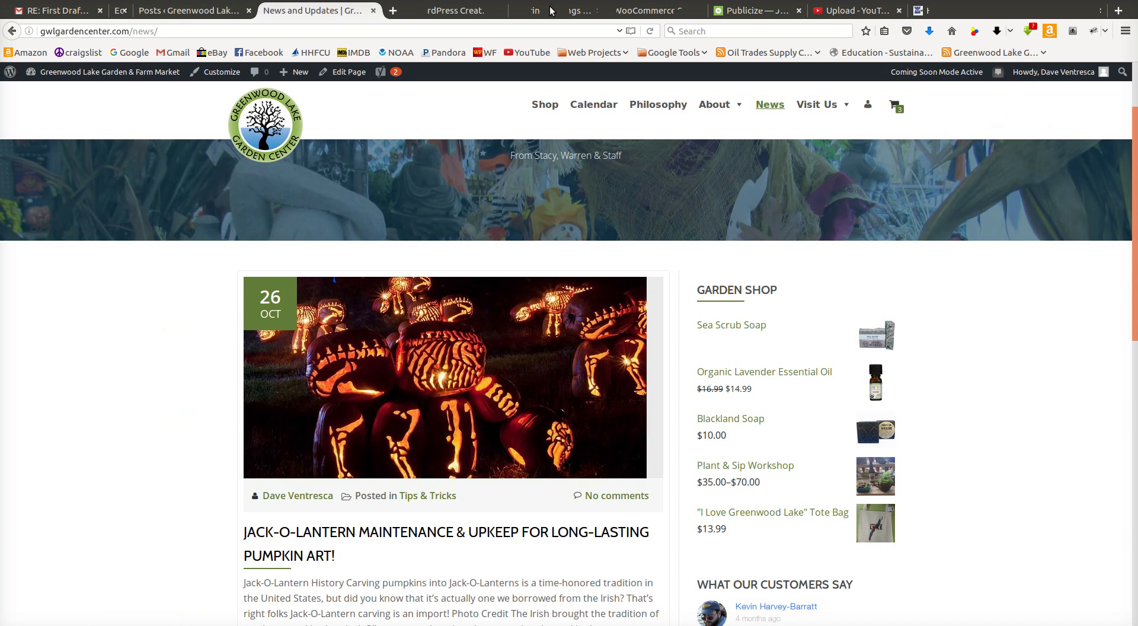
left_click(651, 31)
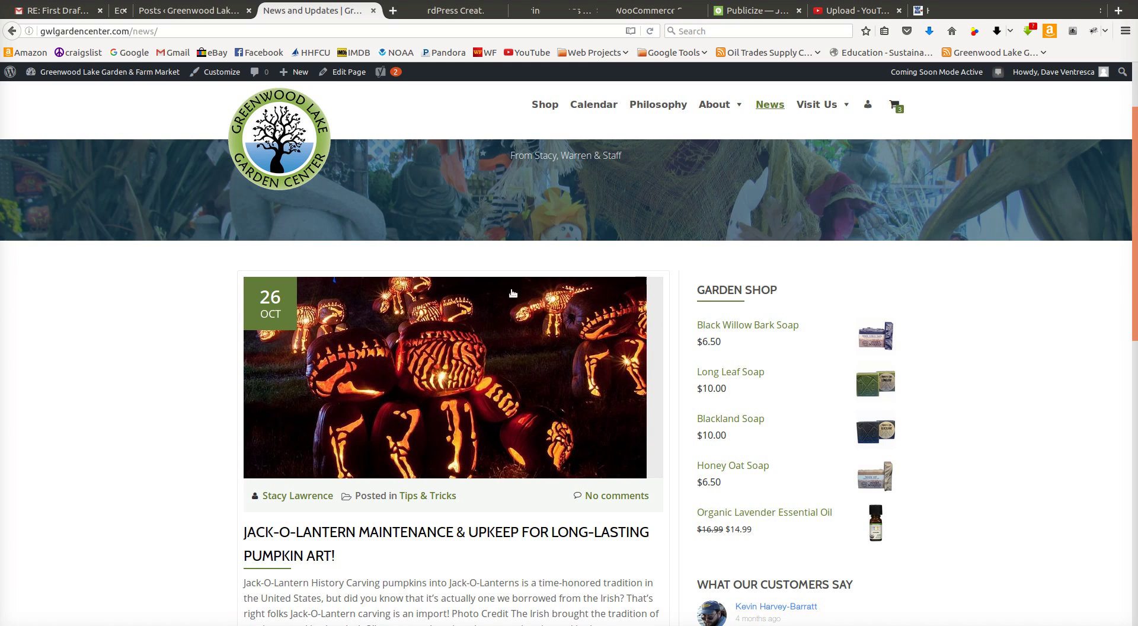
scroll(384, 293, "down", 5)
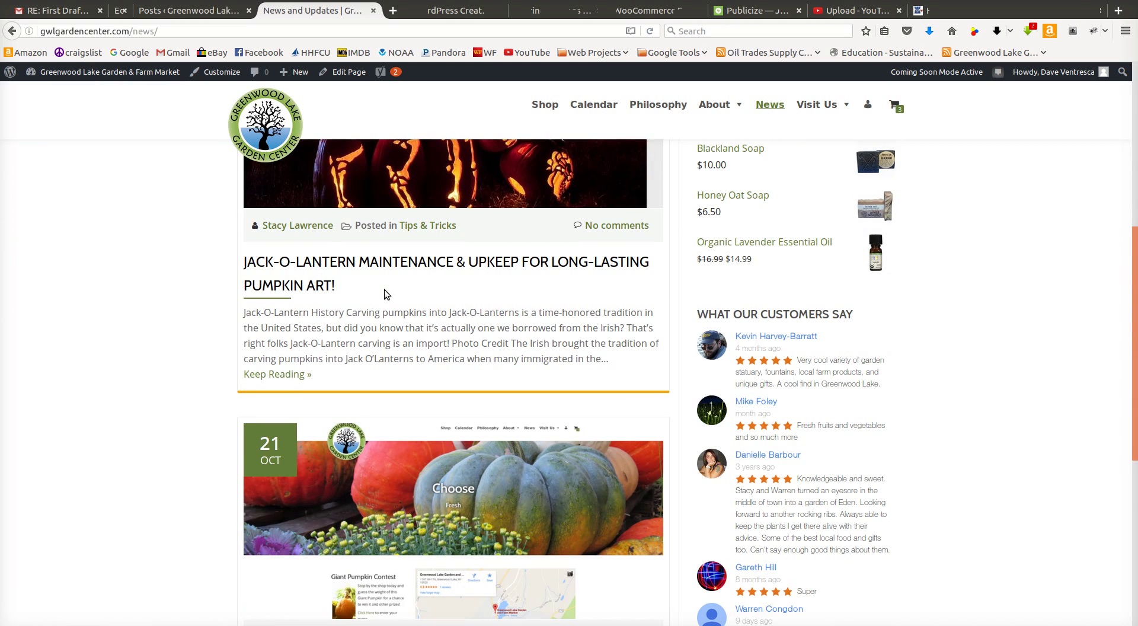
scroll(308, 231, "down", 2)
scroll(308, 231, "down", 3)
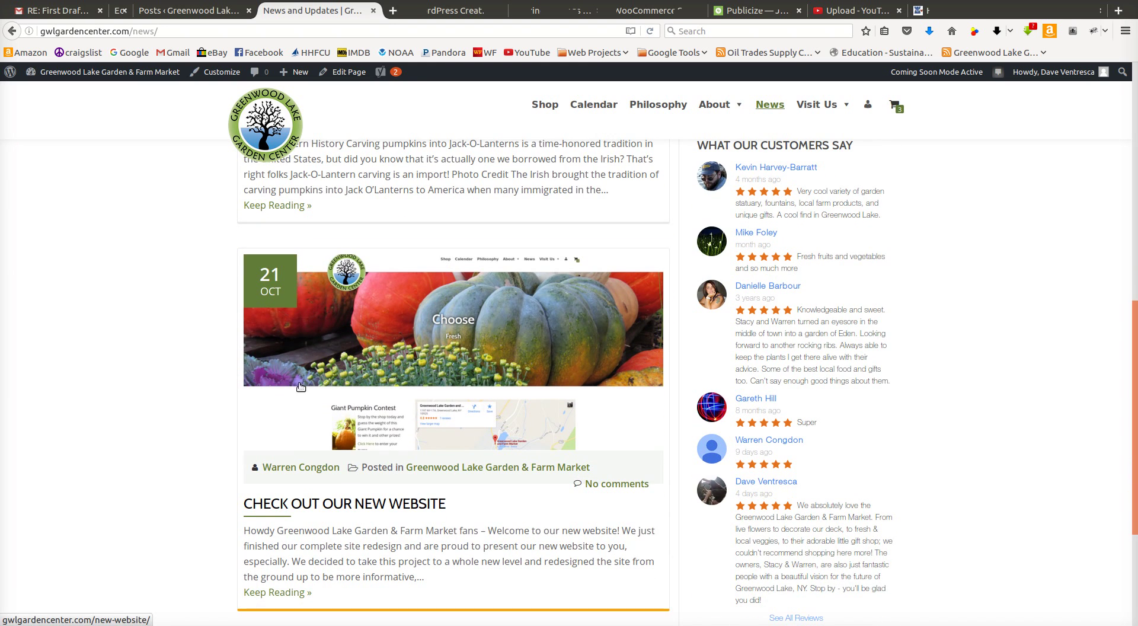
scroll(309, 435, "up", 4)
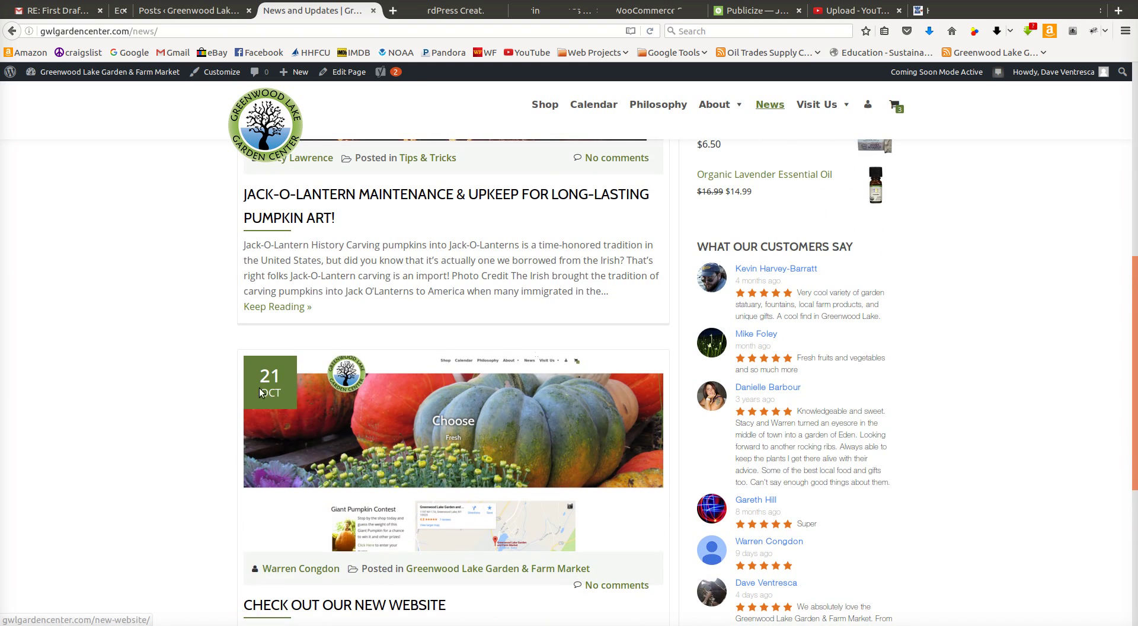
scroll(291, 355, "up", 8)
scroll(291, 352, "up", 1)
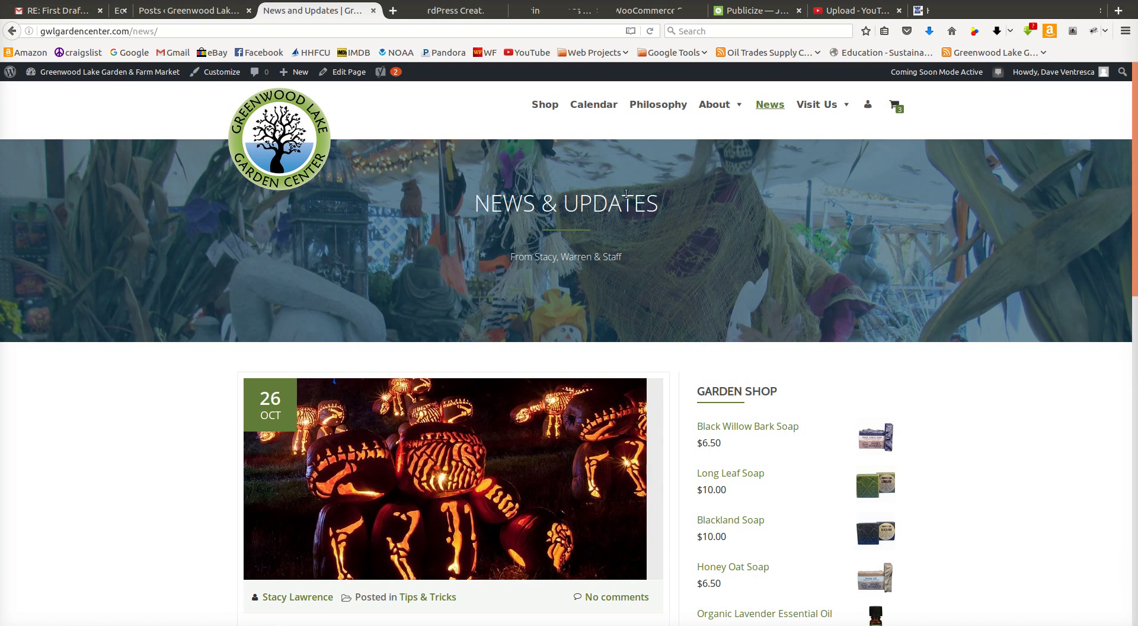
scroll(673, 197, "down", 13)
scroll(696, 265, "down", 2)
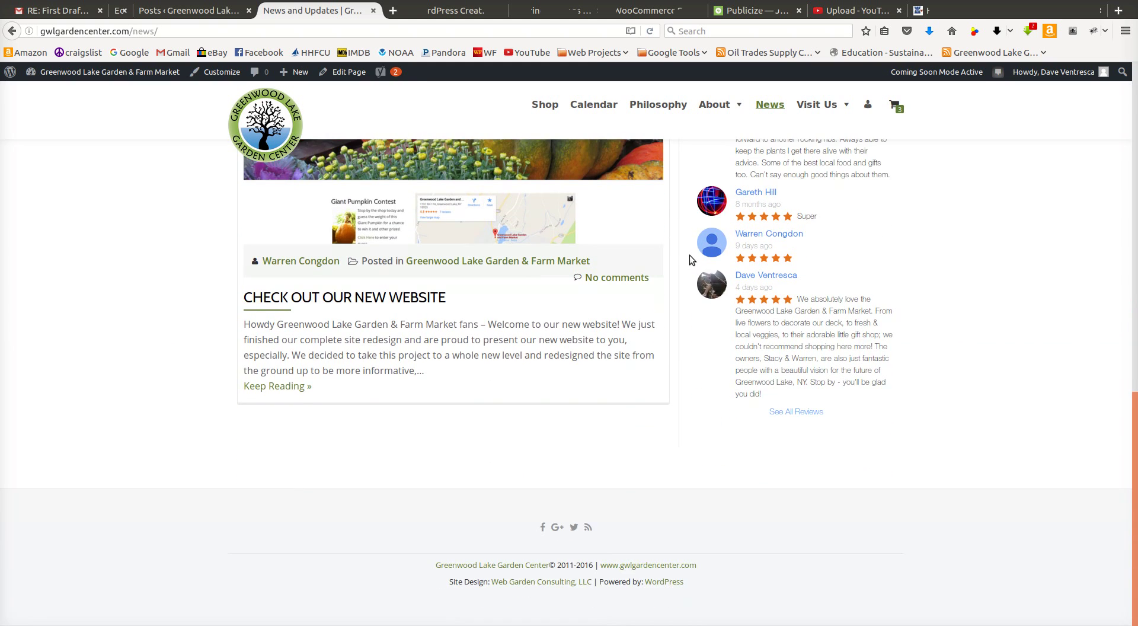
scroll(688, 255, "up", 9)
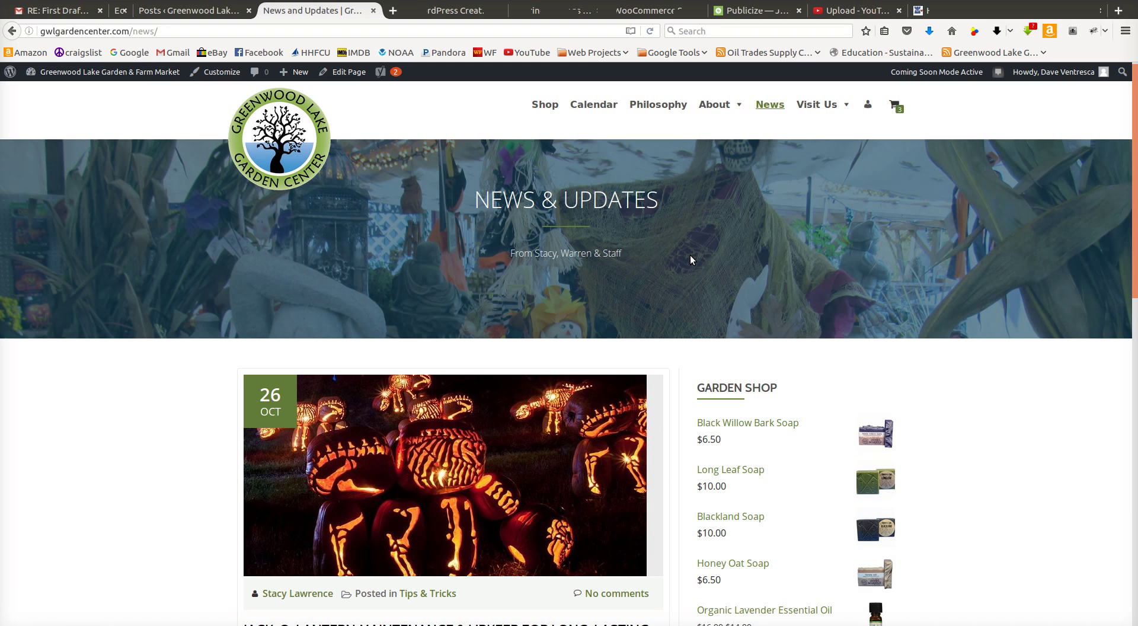
scroll(652, 251, "down", 5)
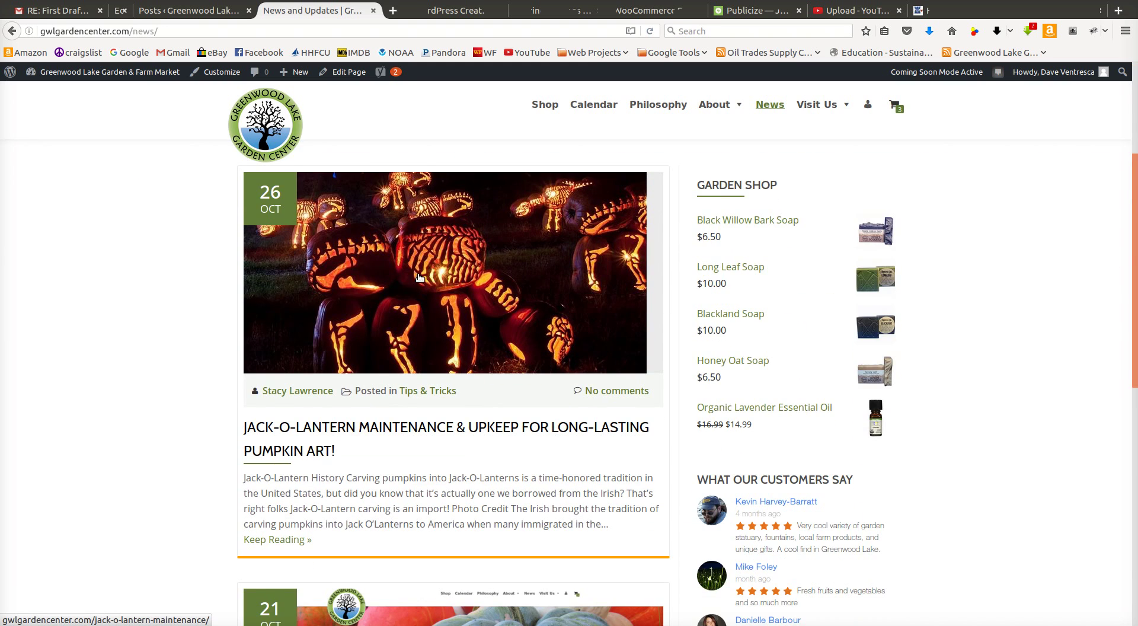
scroll(423, 308, "down", 5)
scroll(421, 305, "up", 3)
Open the published Jack-O-Lantern post from the News page, review its sharing options and like the post.
left_click(439, 273)
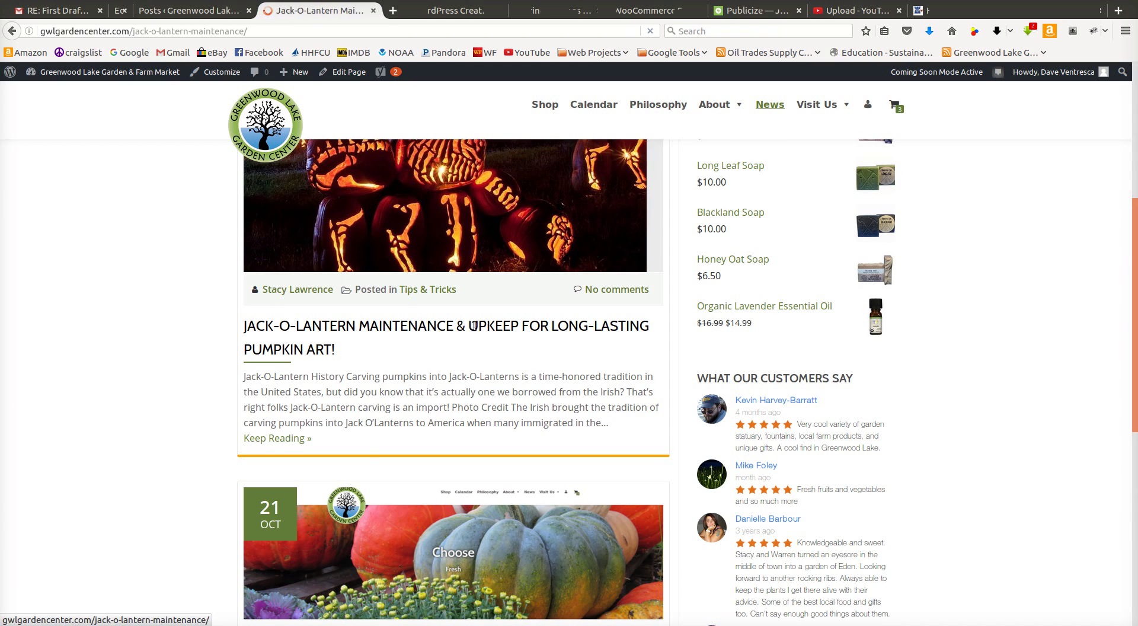
scroll(557, 408, "down", 5)
scroll(560, 335, "down", 12)
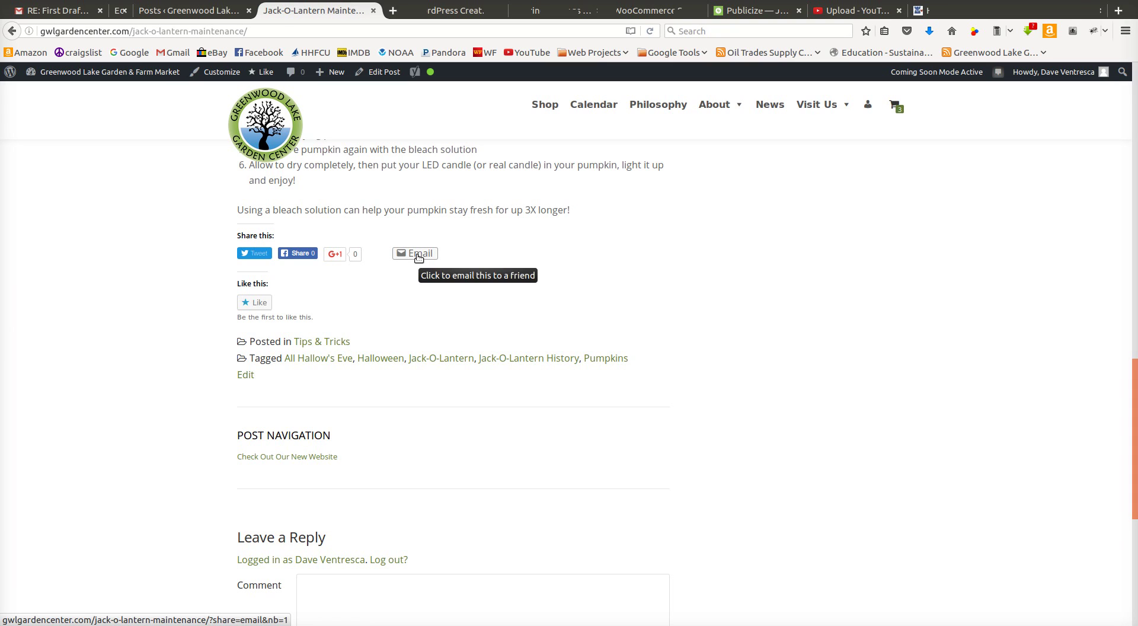
left_click(253, 305)
scroll(372, 329, "up", 20)
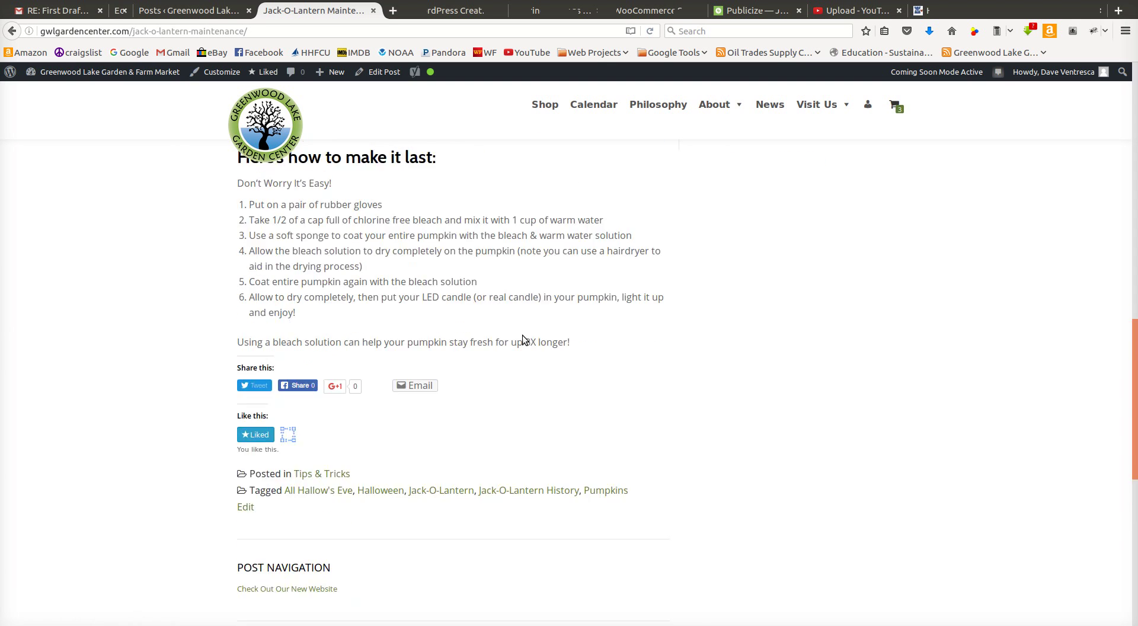